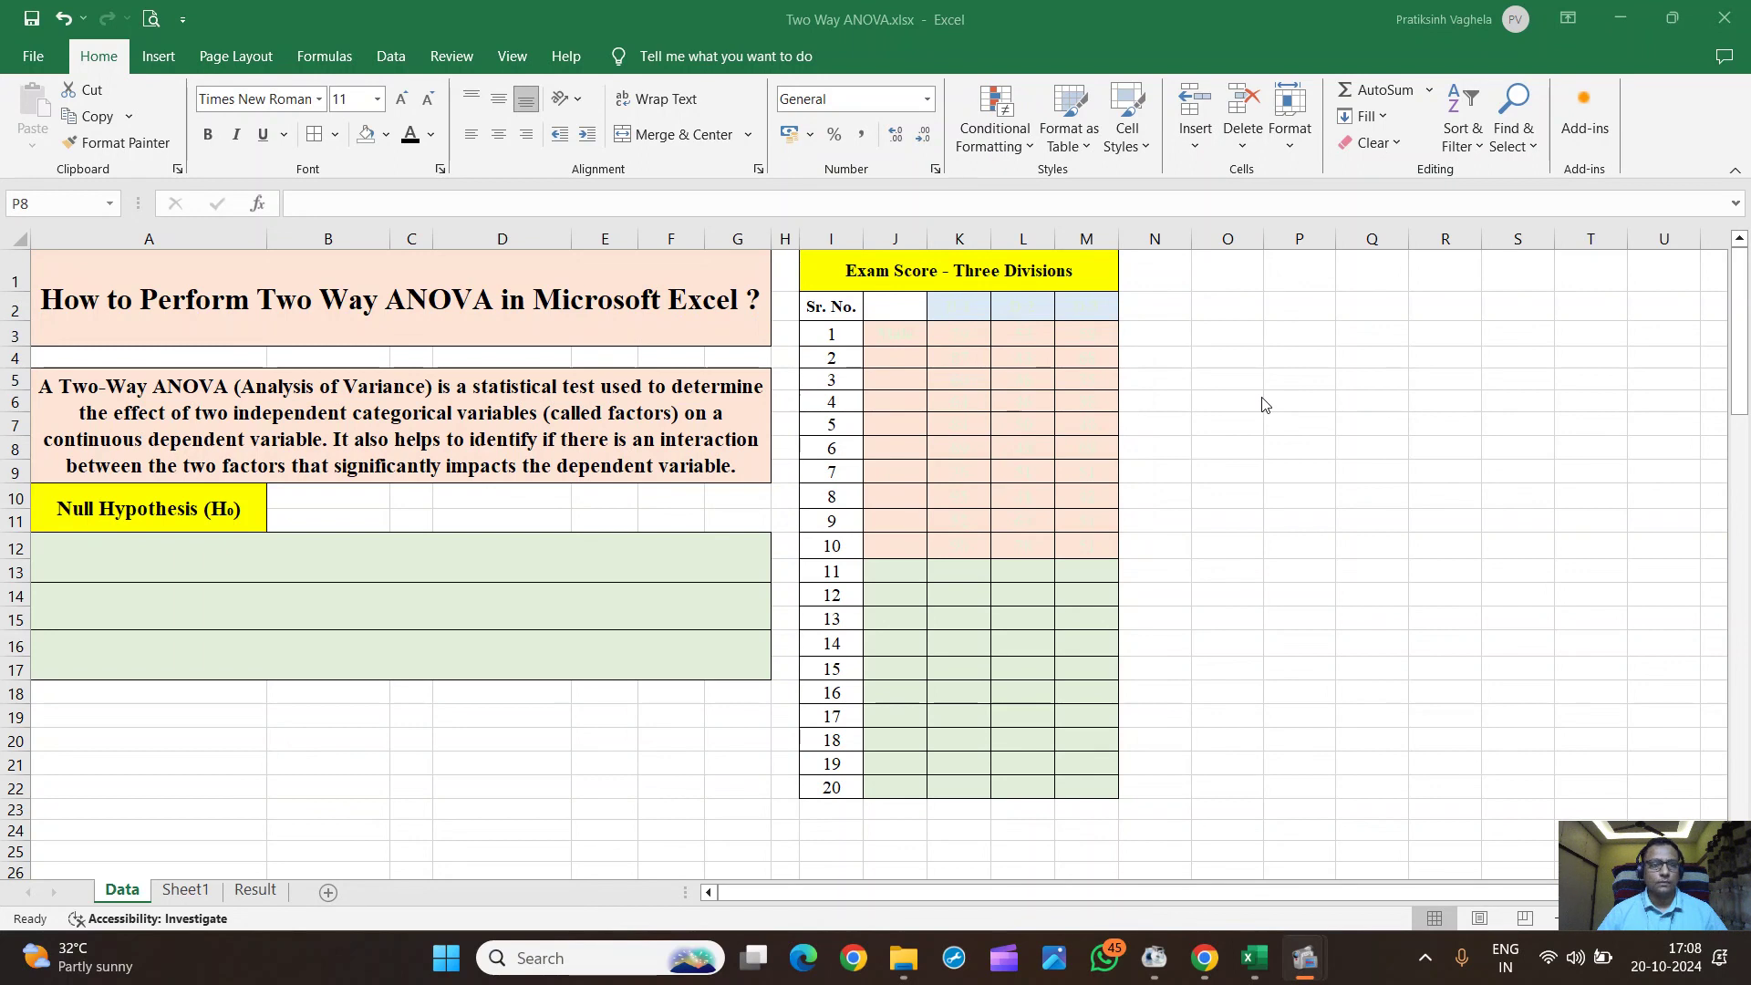
- Apply a black font colour to the Exam Score table J2:M22 to reveal its contents
left_click(244, 286)
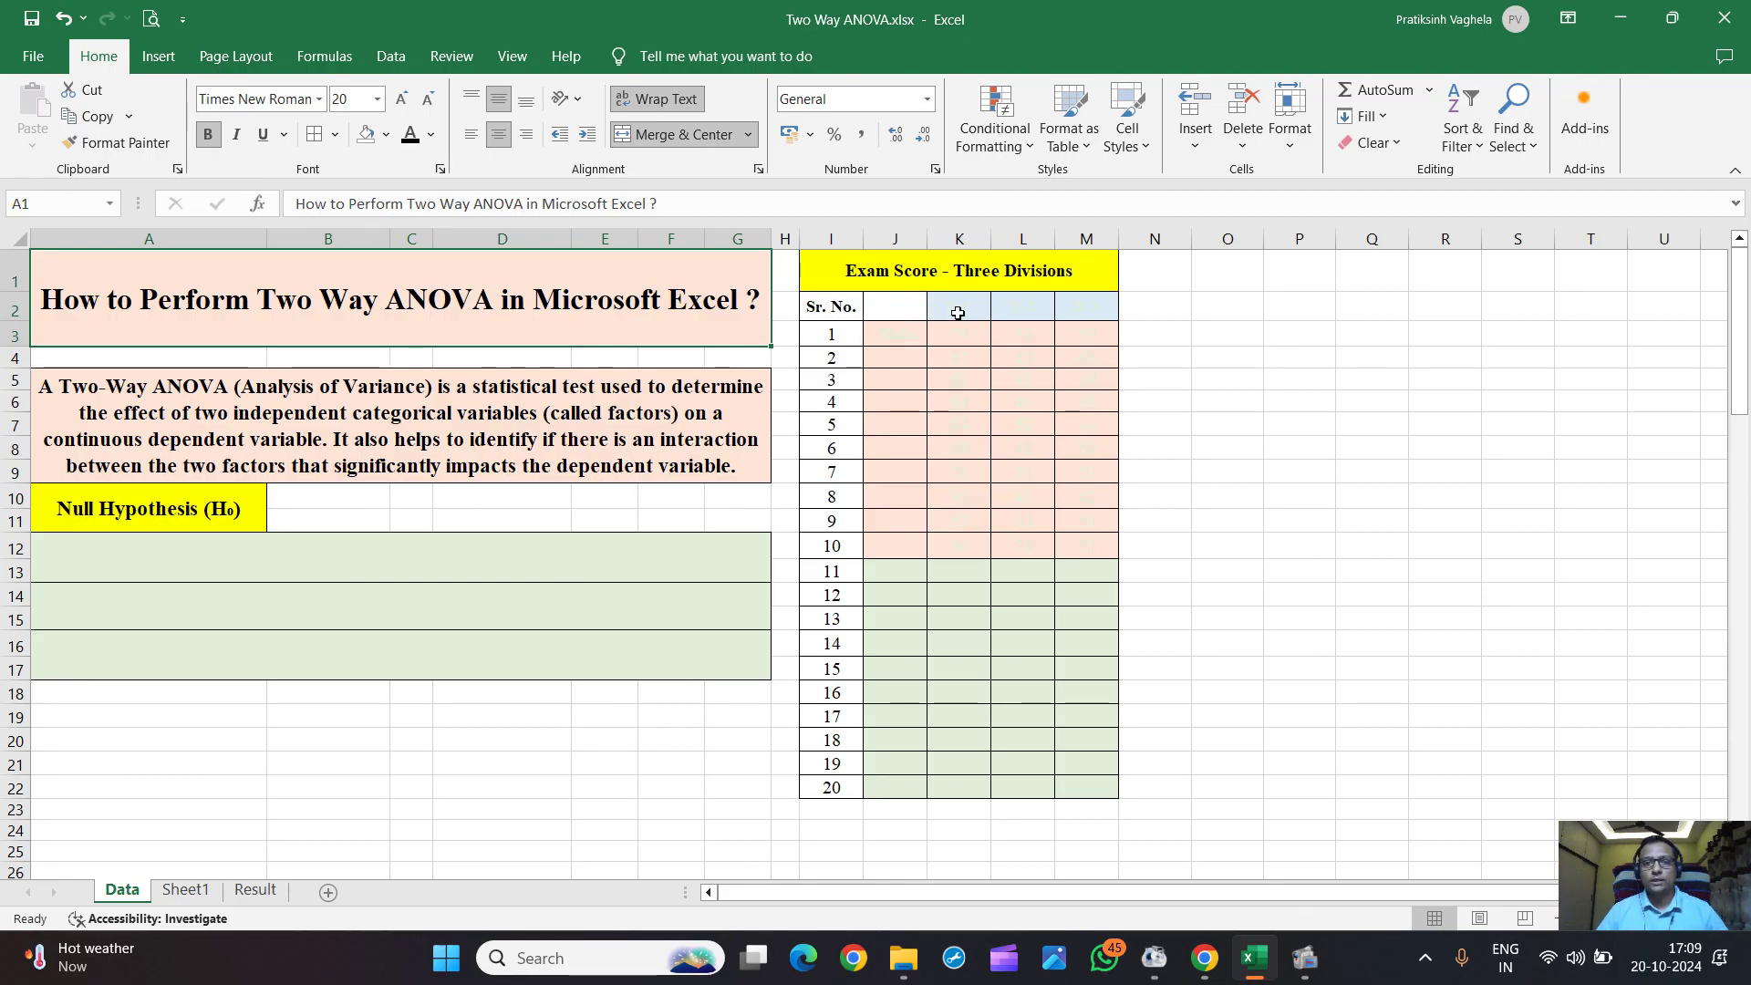
left_click_drag(905, 312, 1106, 784)
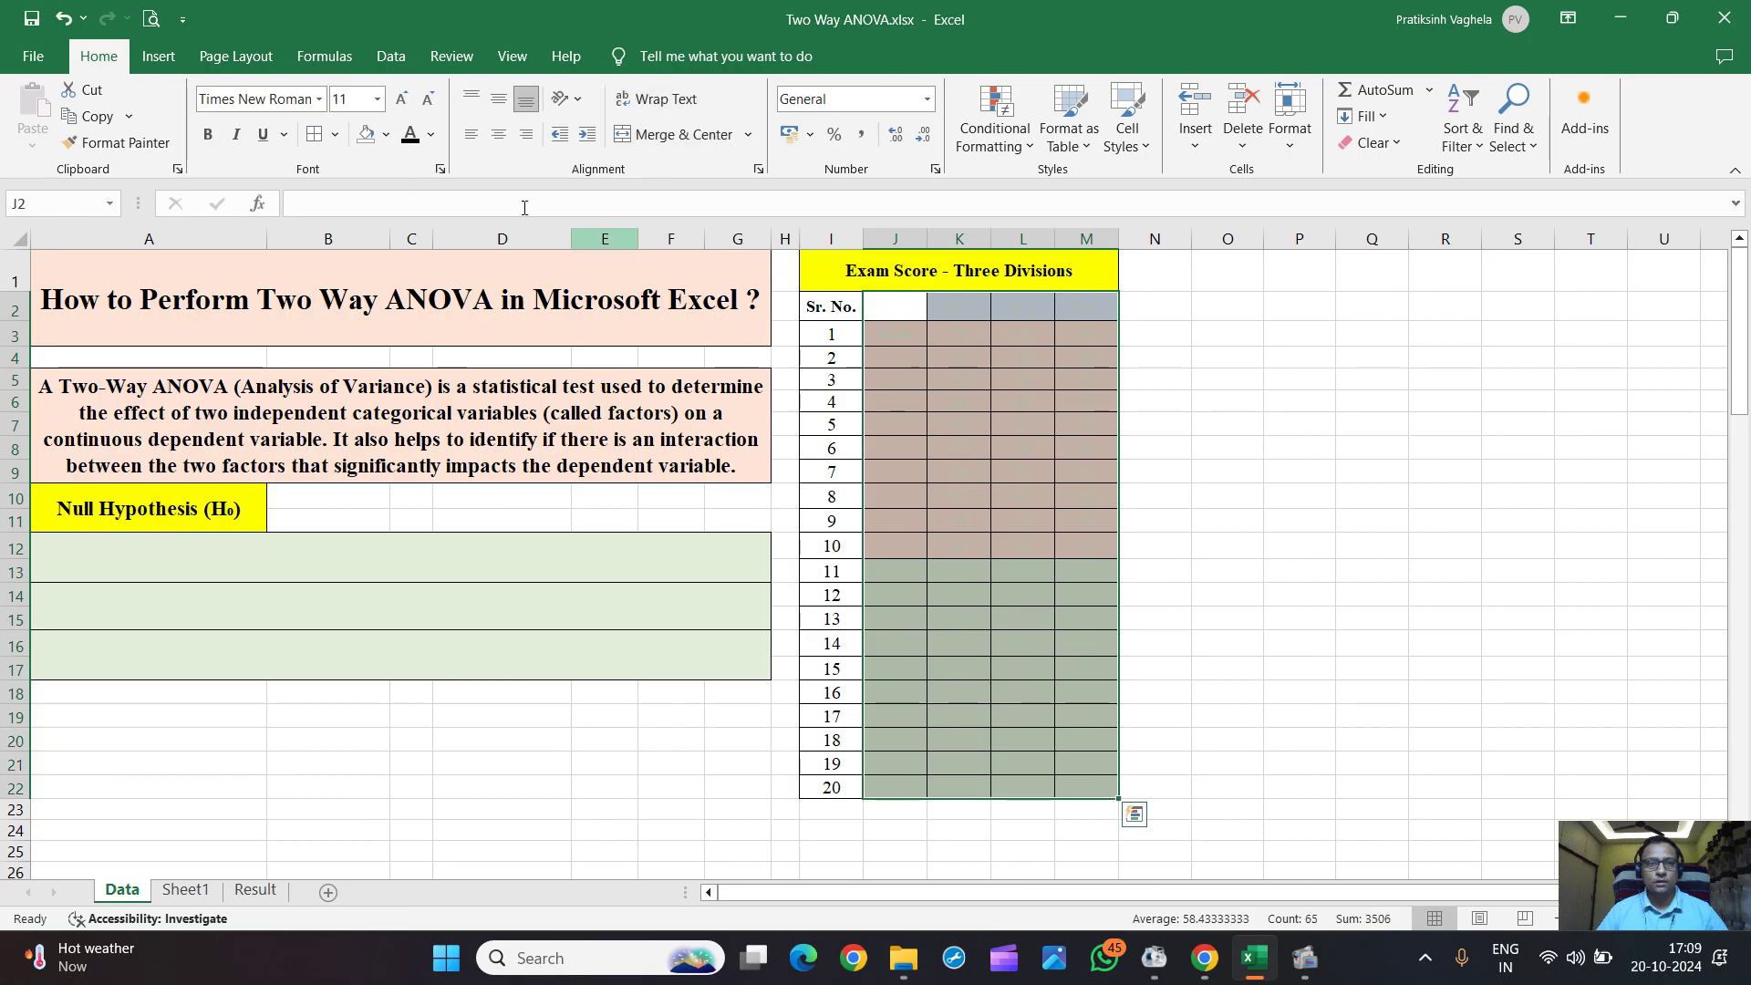
left_click(411, 135)
left_click(1023, 502)
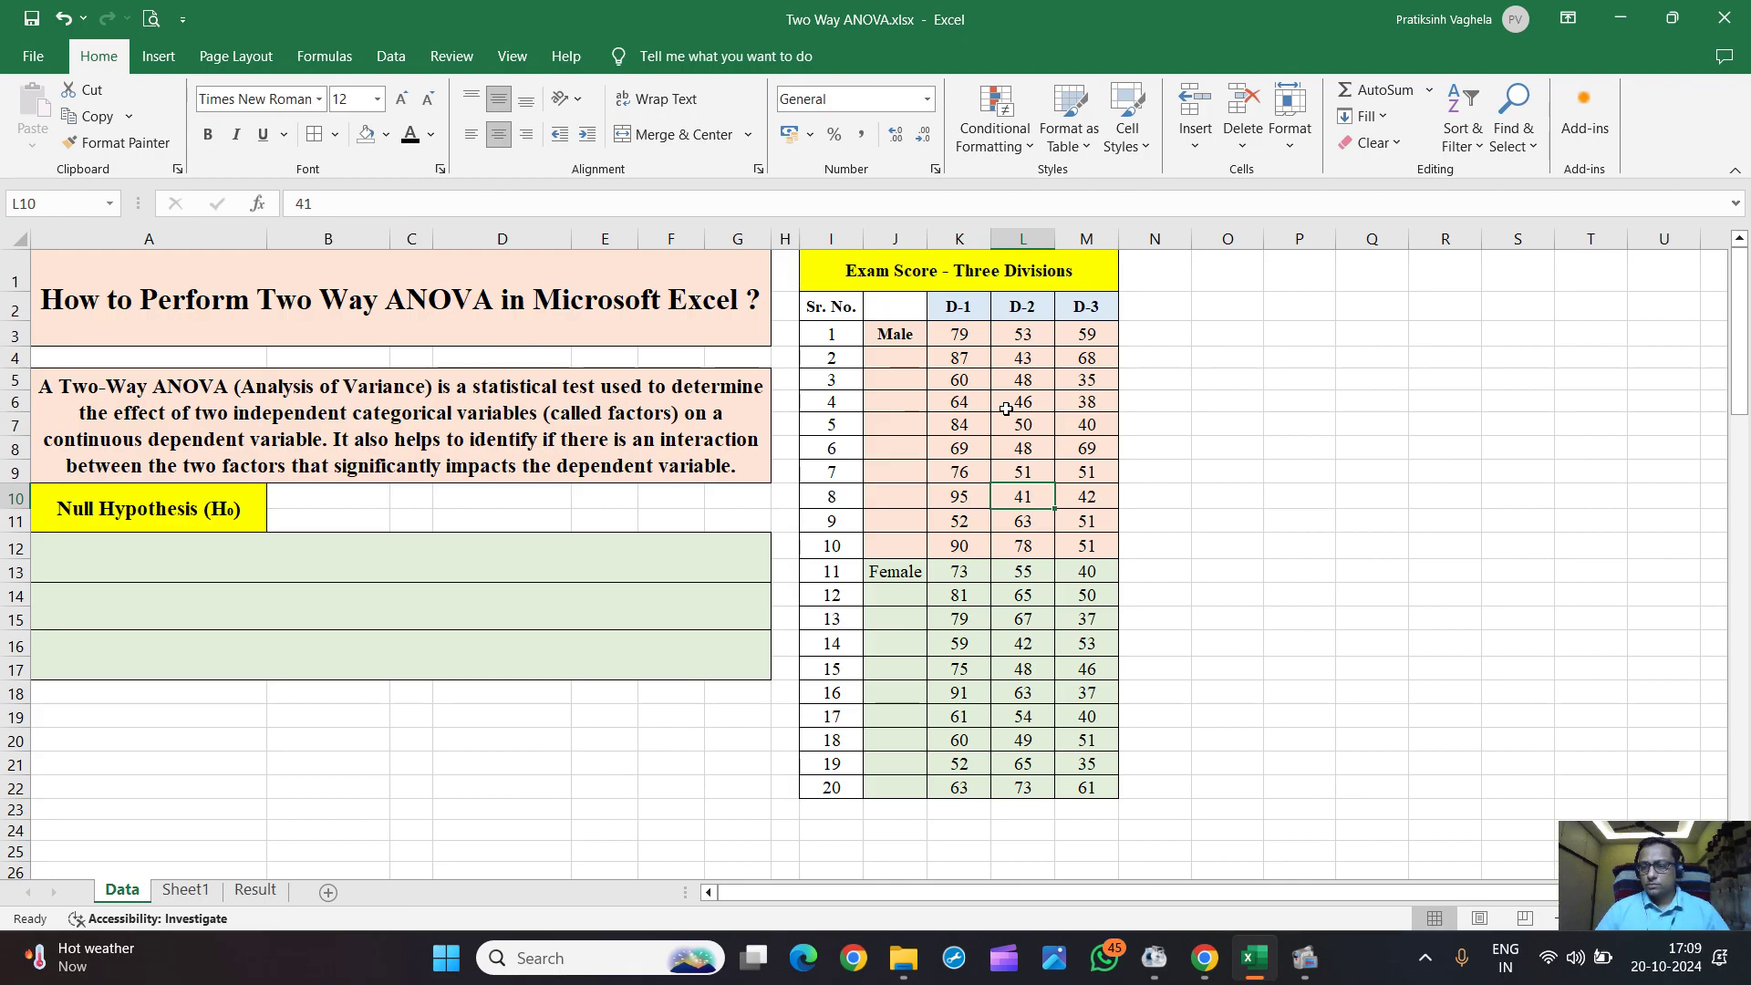
- Highlight the D-1, D-2 and D-3 headers, the Male/Female labels and the sixty exam scores
left_click(967, 310)
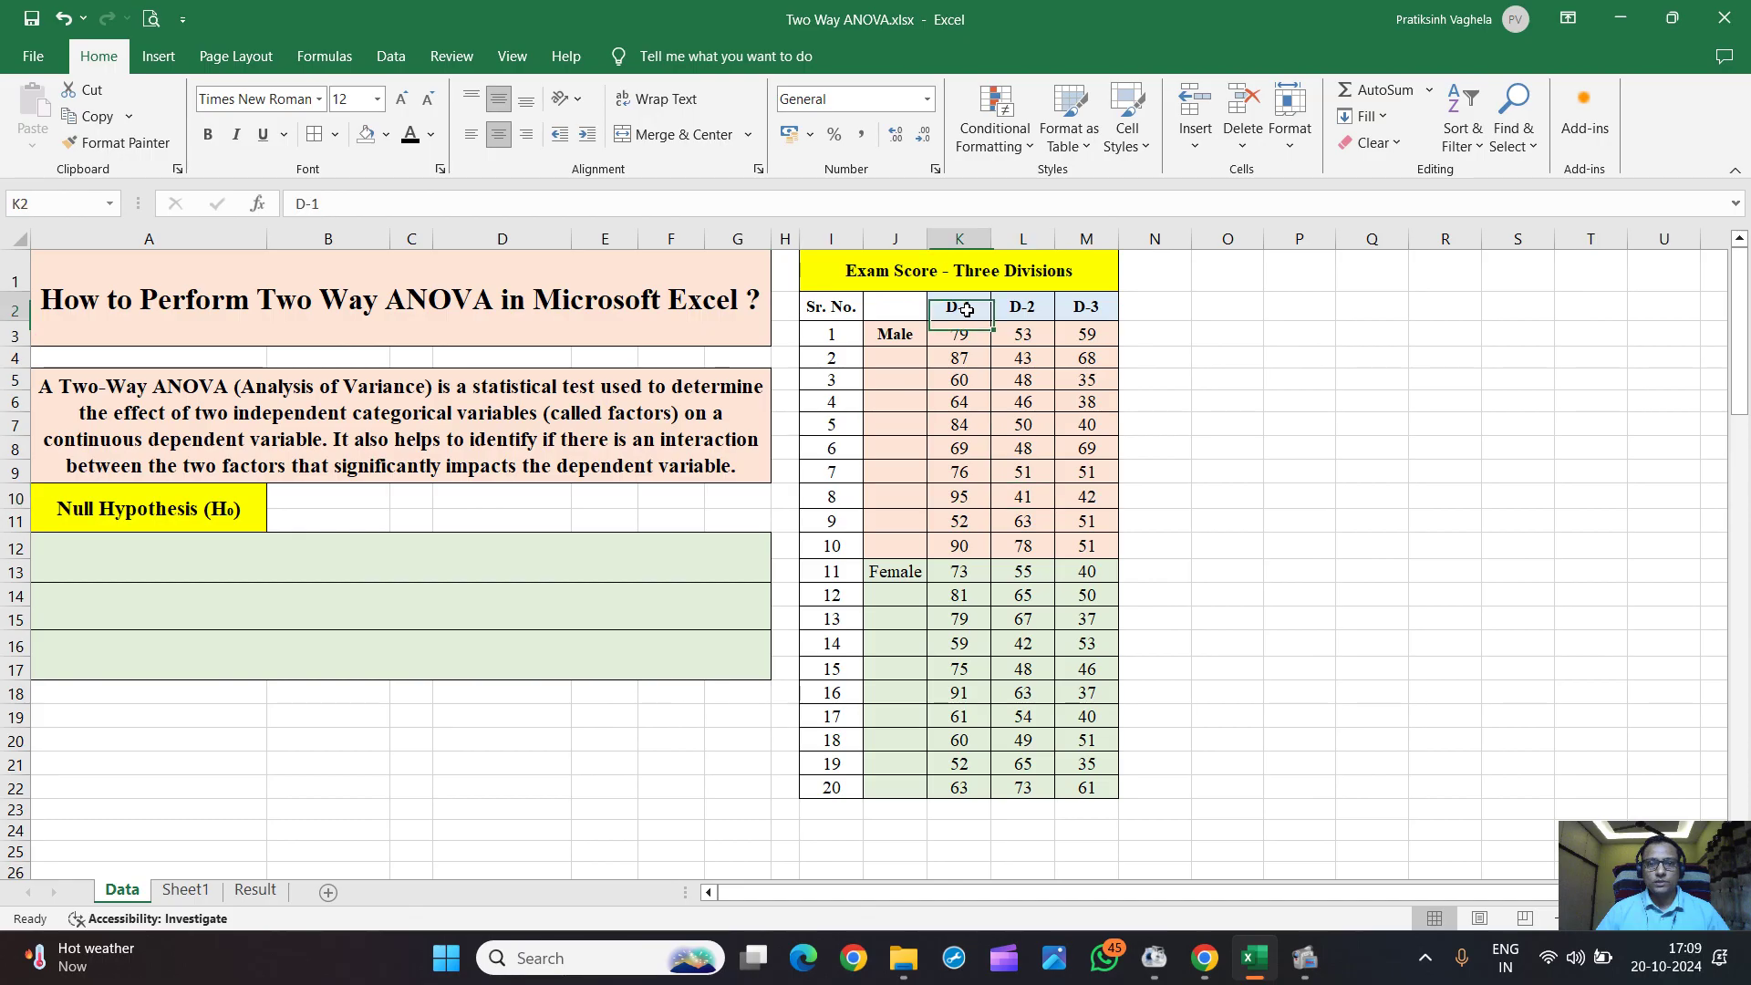
left_click(1018, 314)
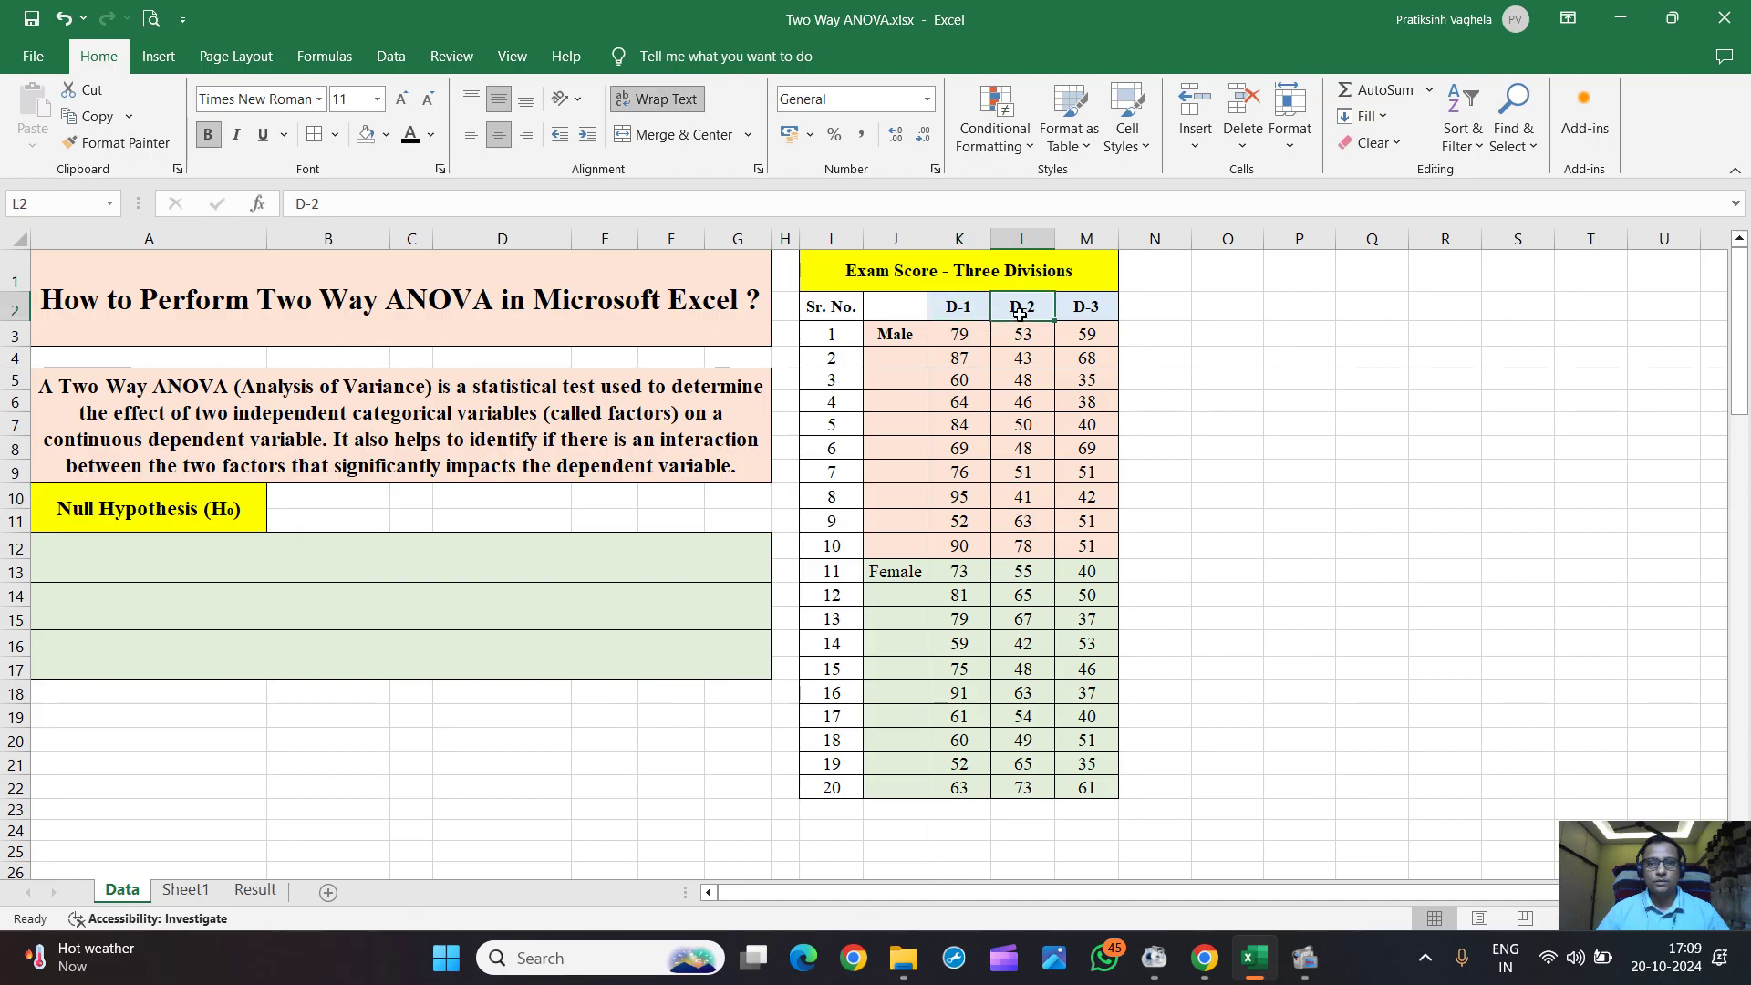
left_click(1092, 311)
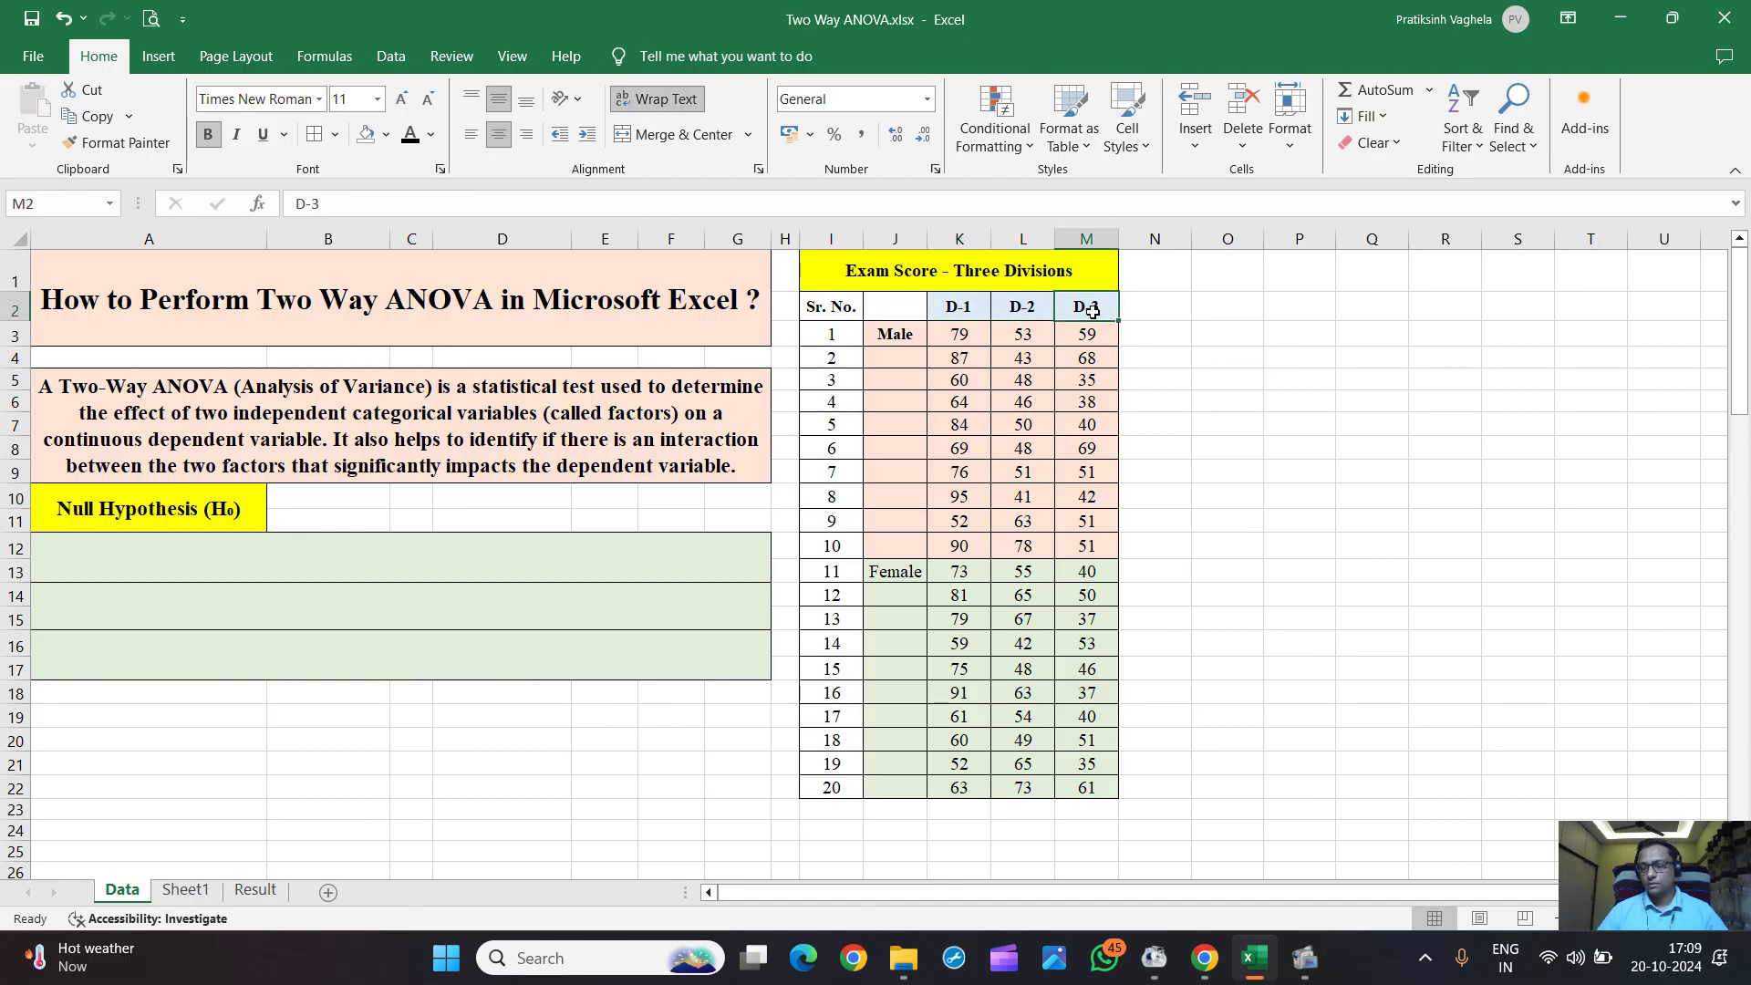
left_click_drag(966, 310, 976, 792)
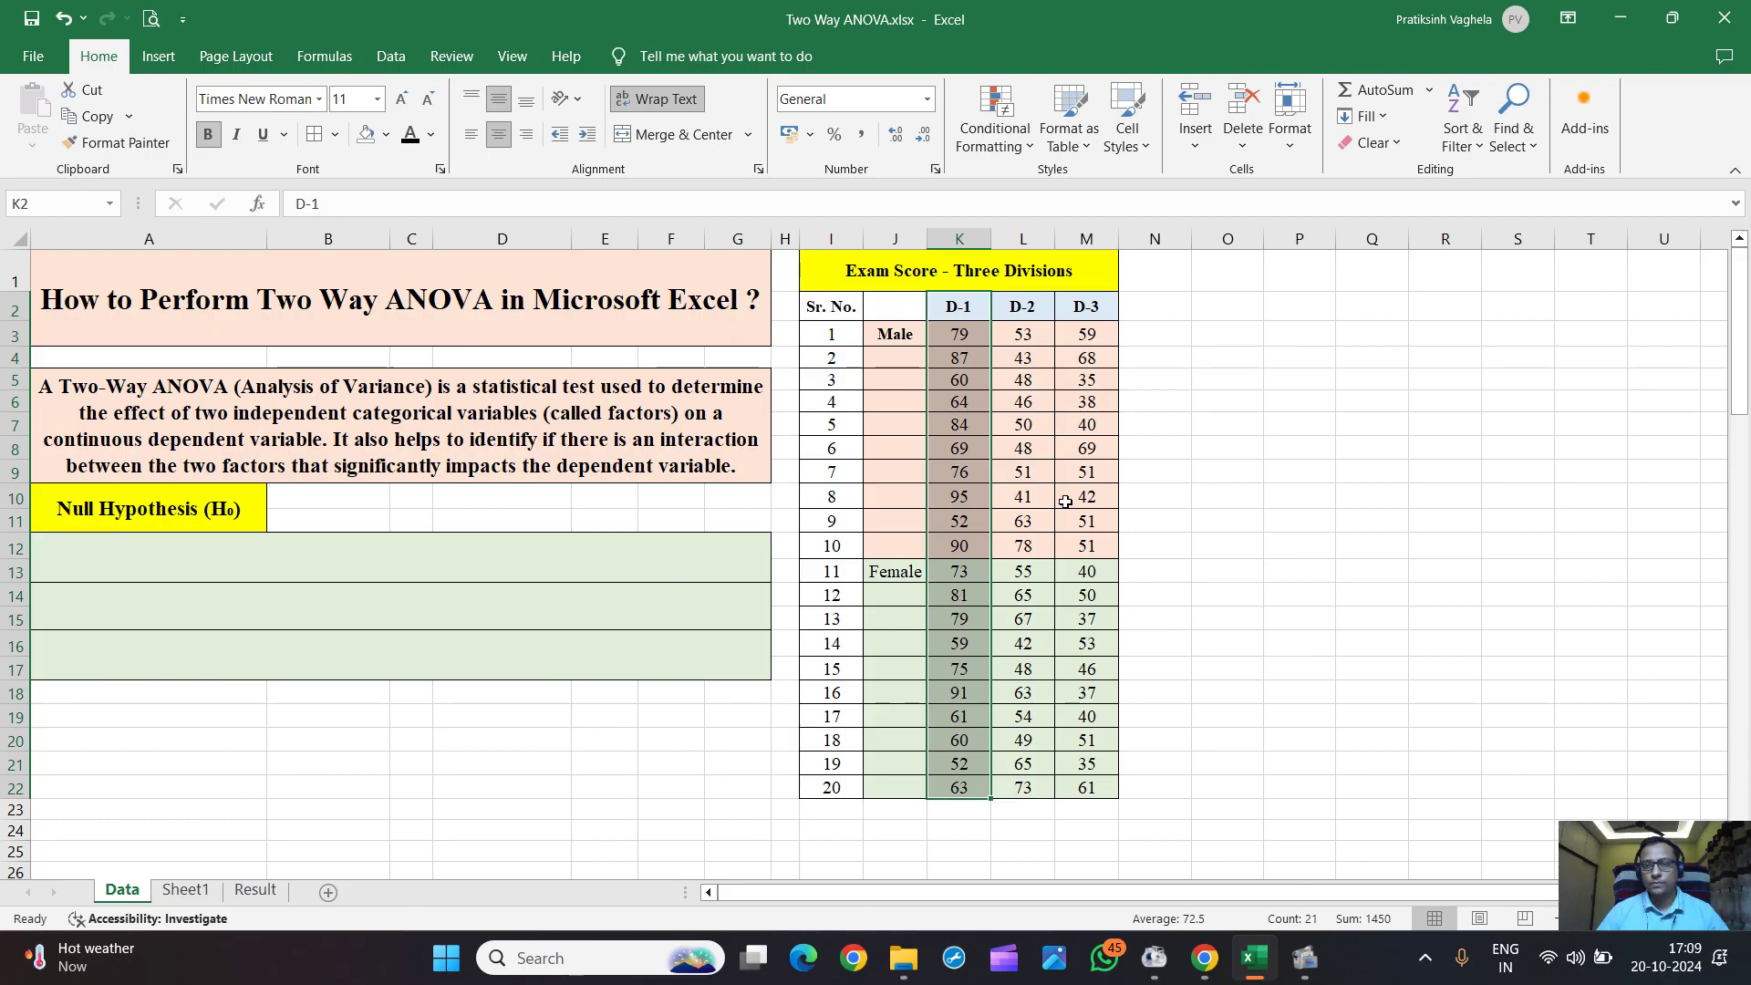
left_click(997, 392)
left_click_drag(965, 337, 1092, 766)
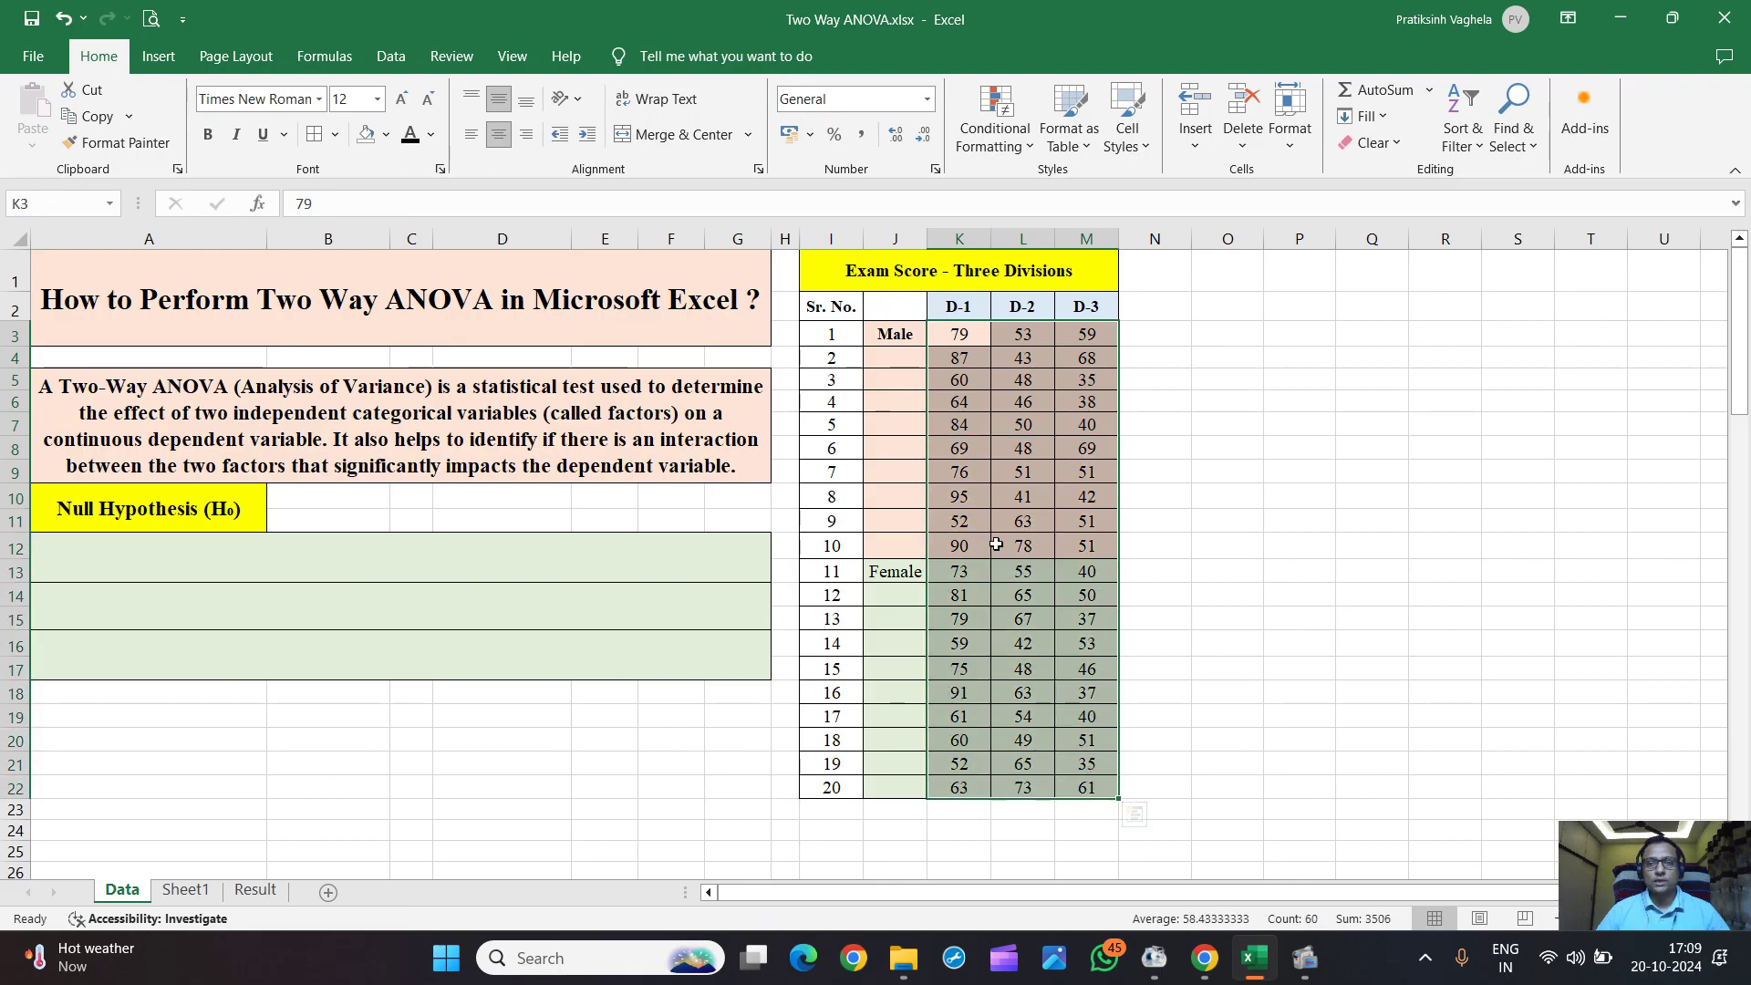
left_click(1160, 522)
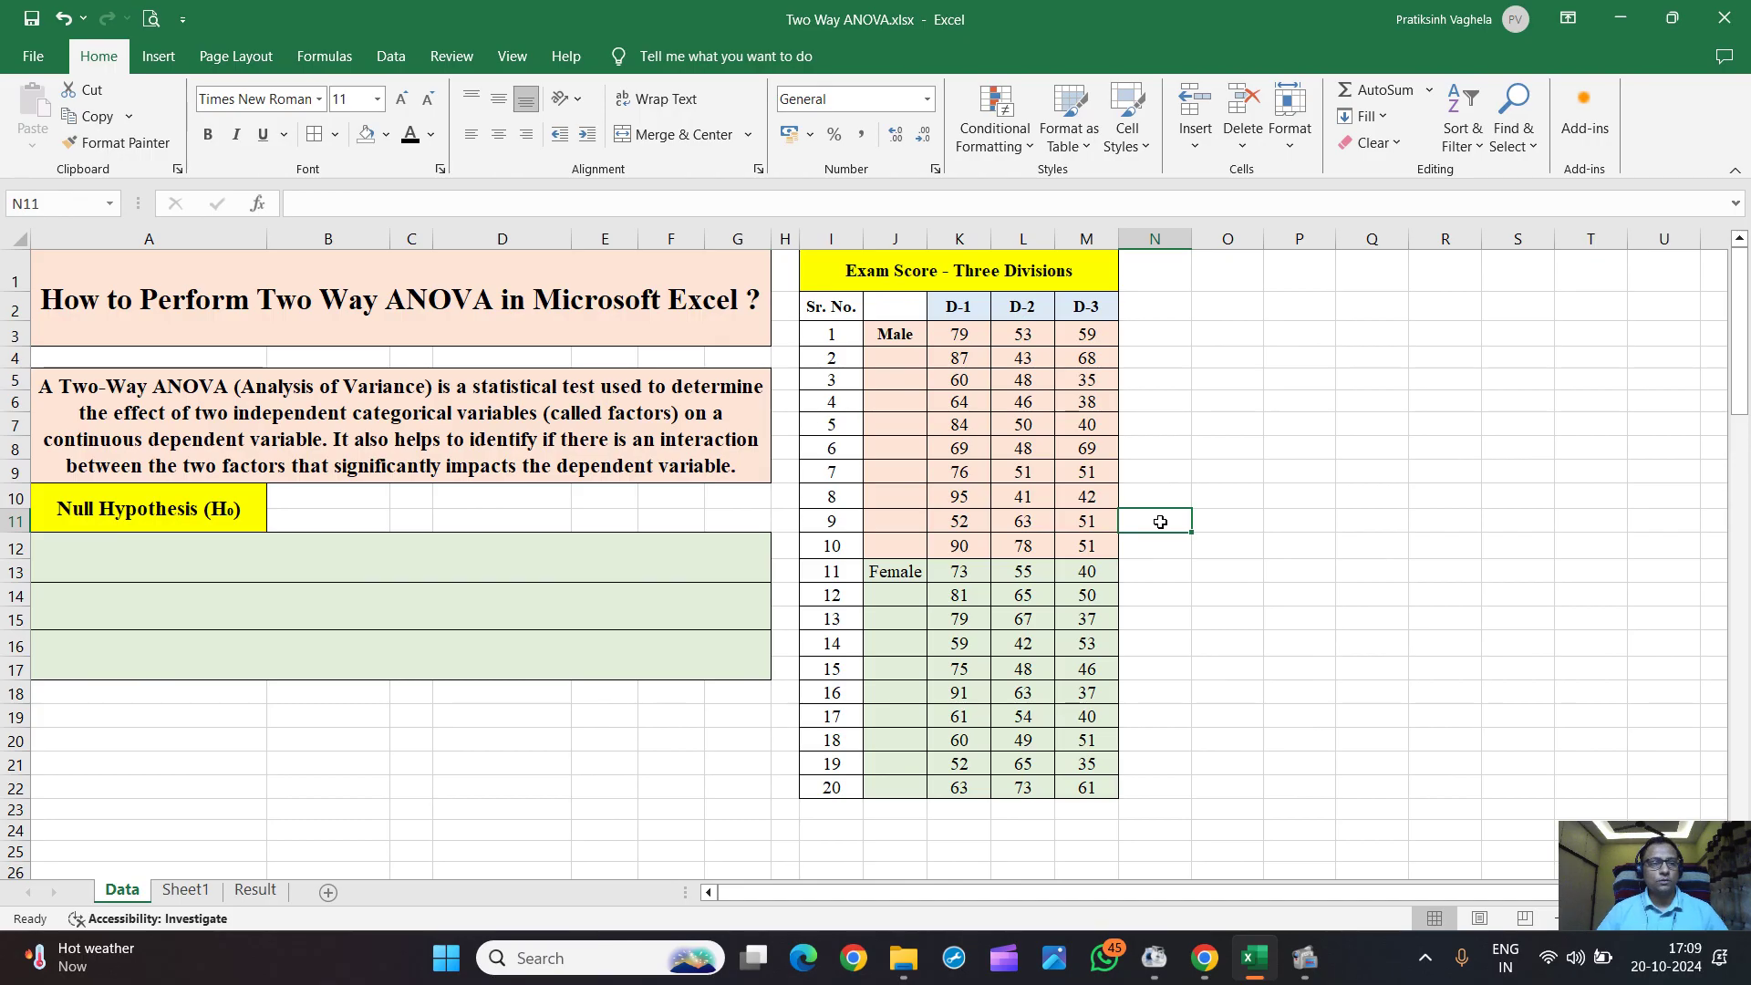
left_click_drag(956, 310, 1087, 307)
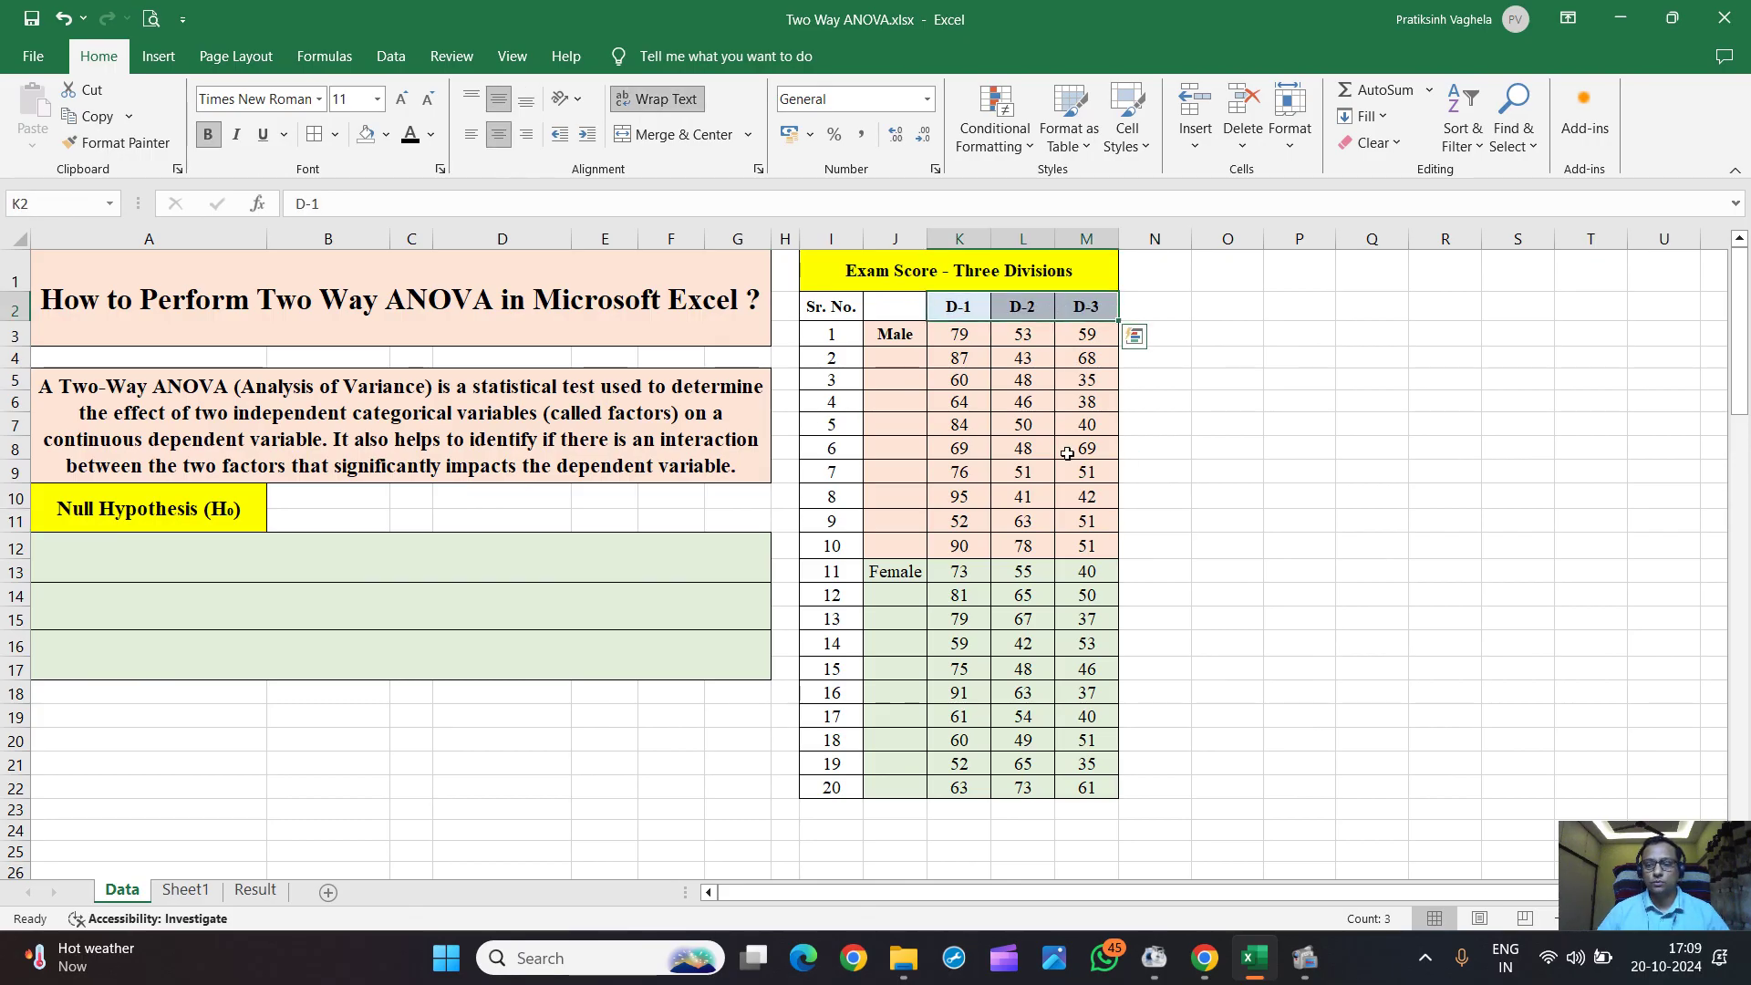
left_click_drag(894, 334, 894, 786)
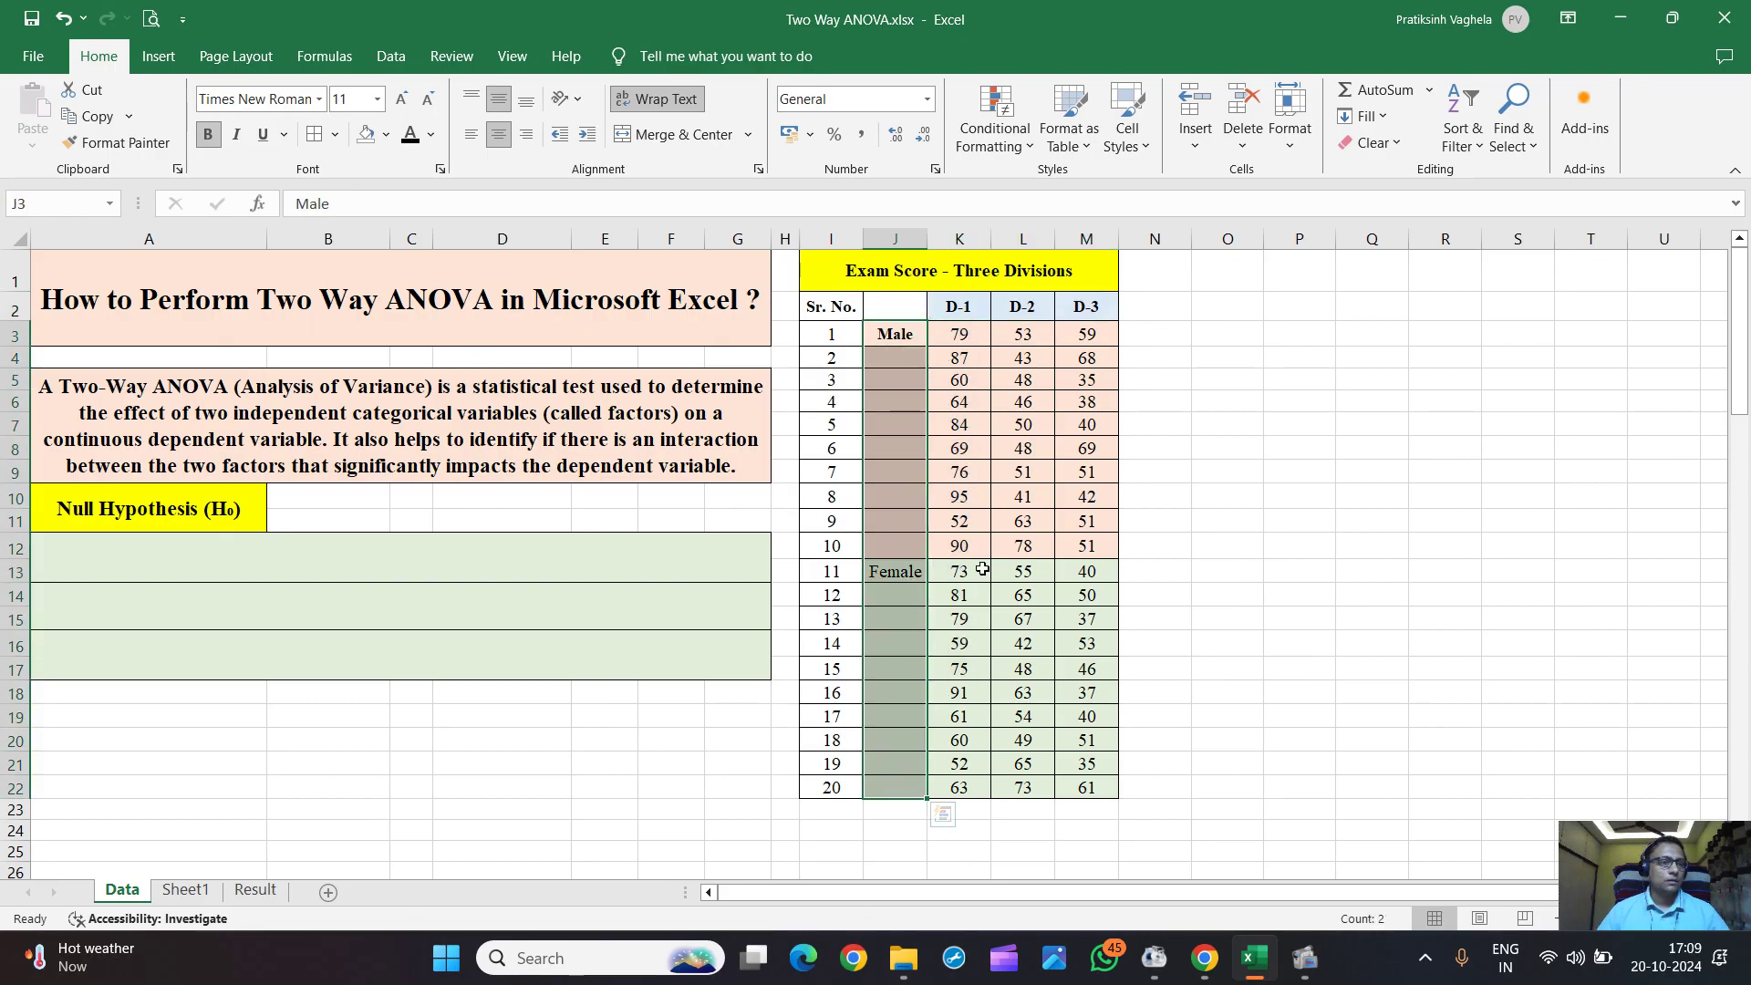
left_click_drag(957, 333, 1078, 786)
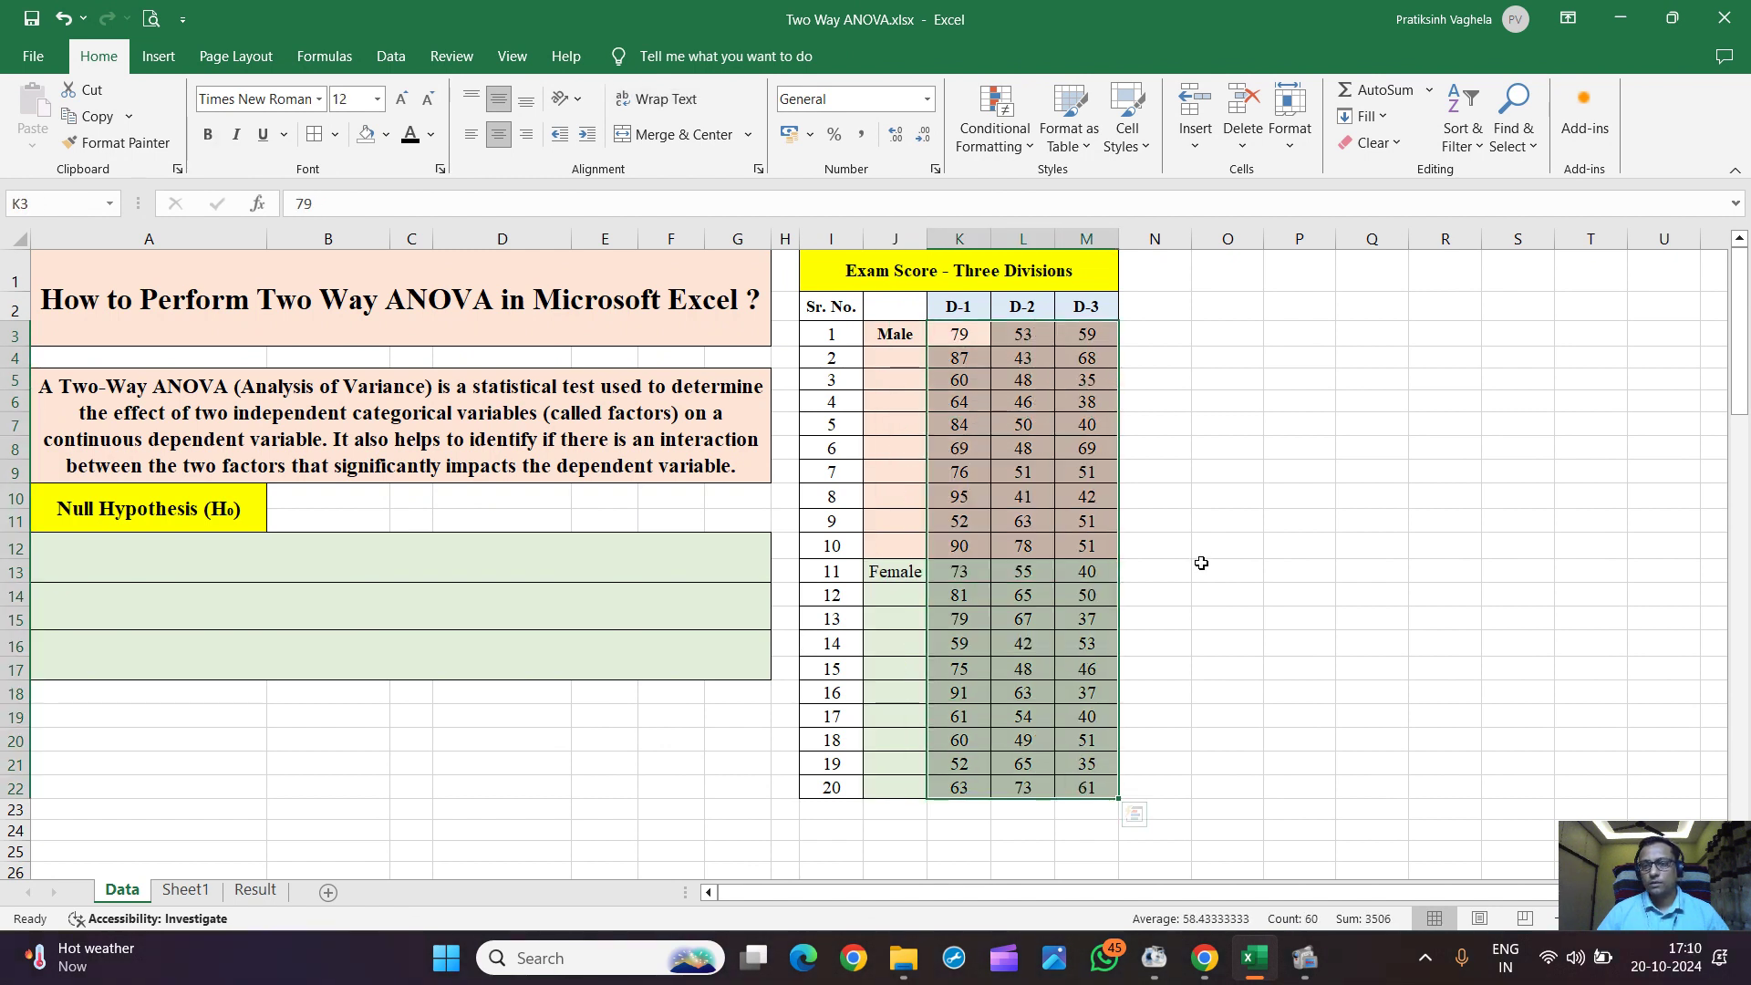
left_click(1221, 542)
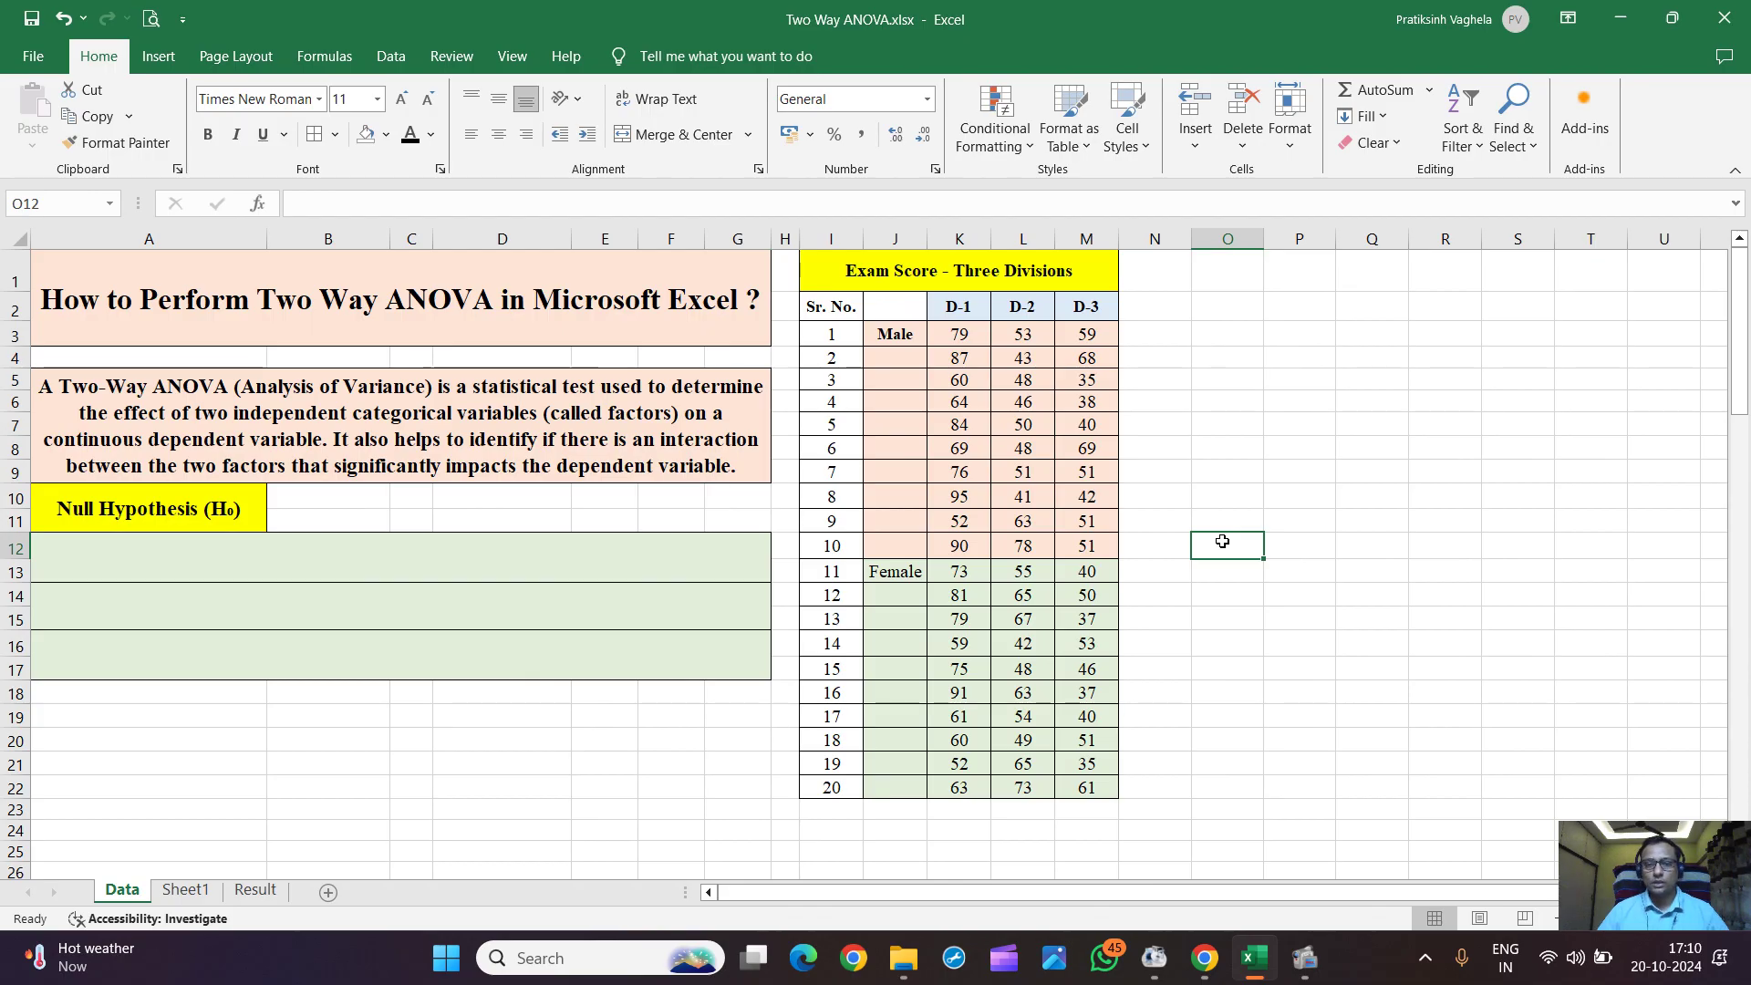
- Turn the Gender, Division and interaction hypotheses in A12, A14 and A16 black
mouse_move(675, 551)
left_mouse_down()
mouse_move(672, 617)
mouse_move(667, 568)
left_mouse_up()
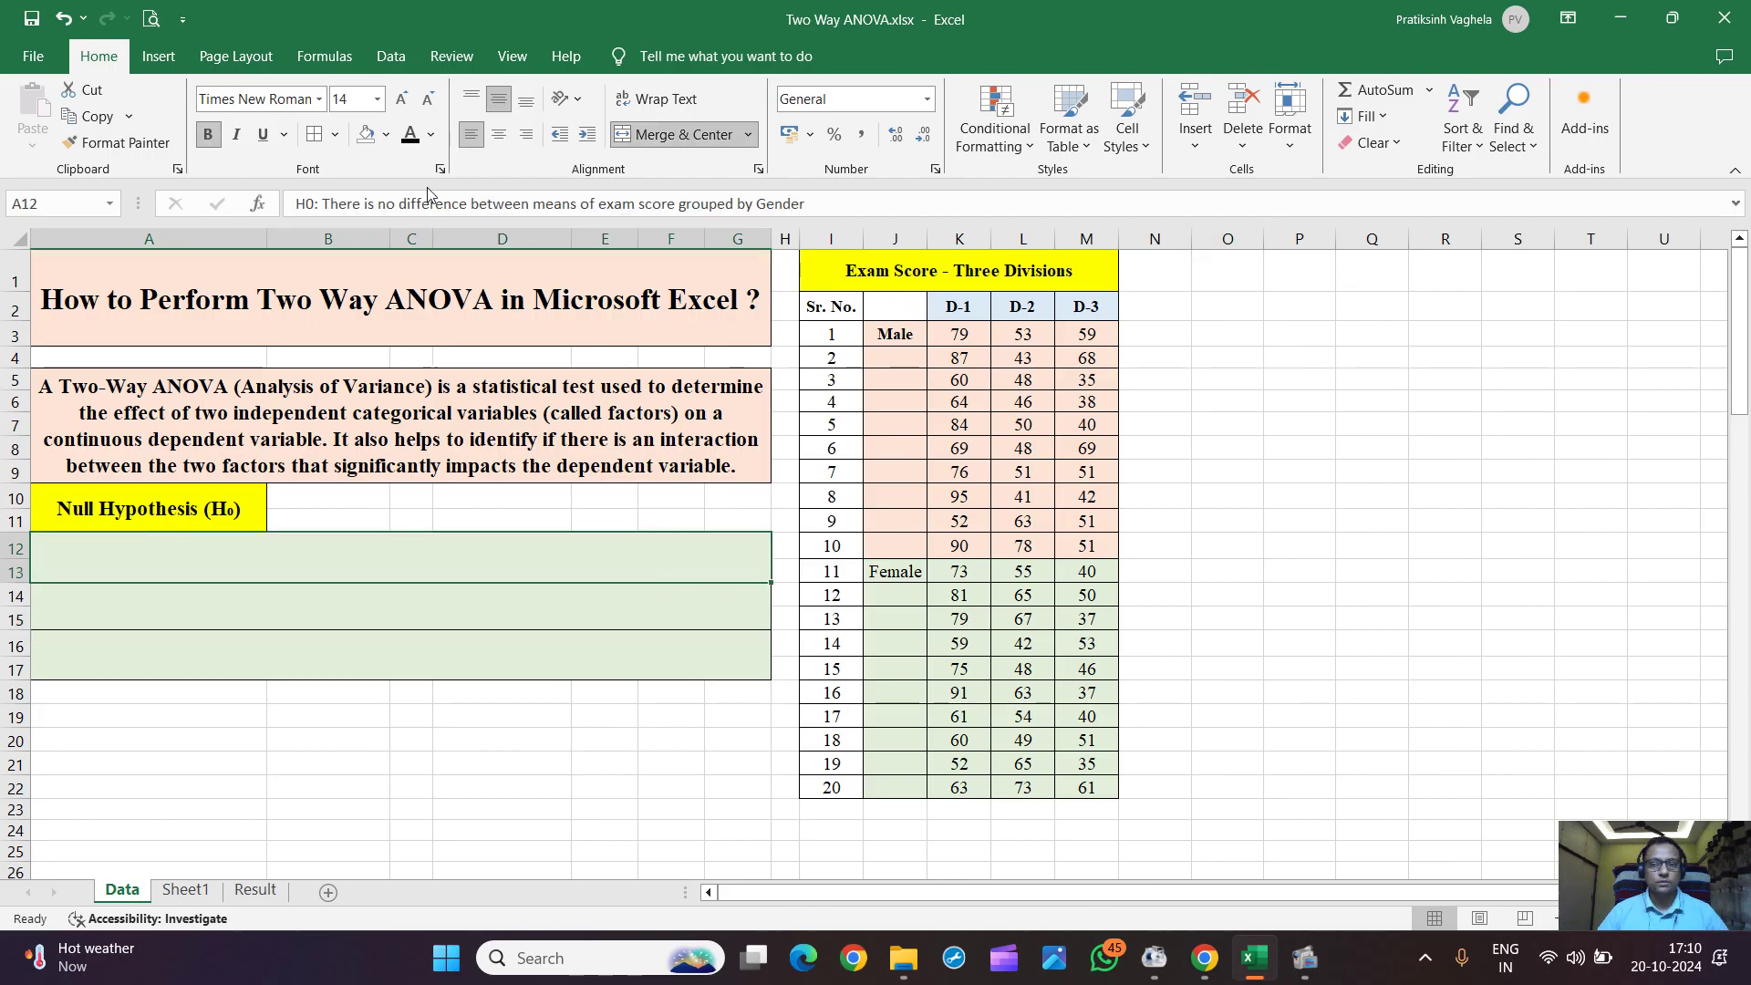
left_click(412, 146)
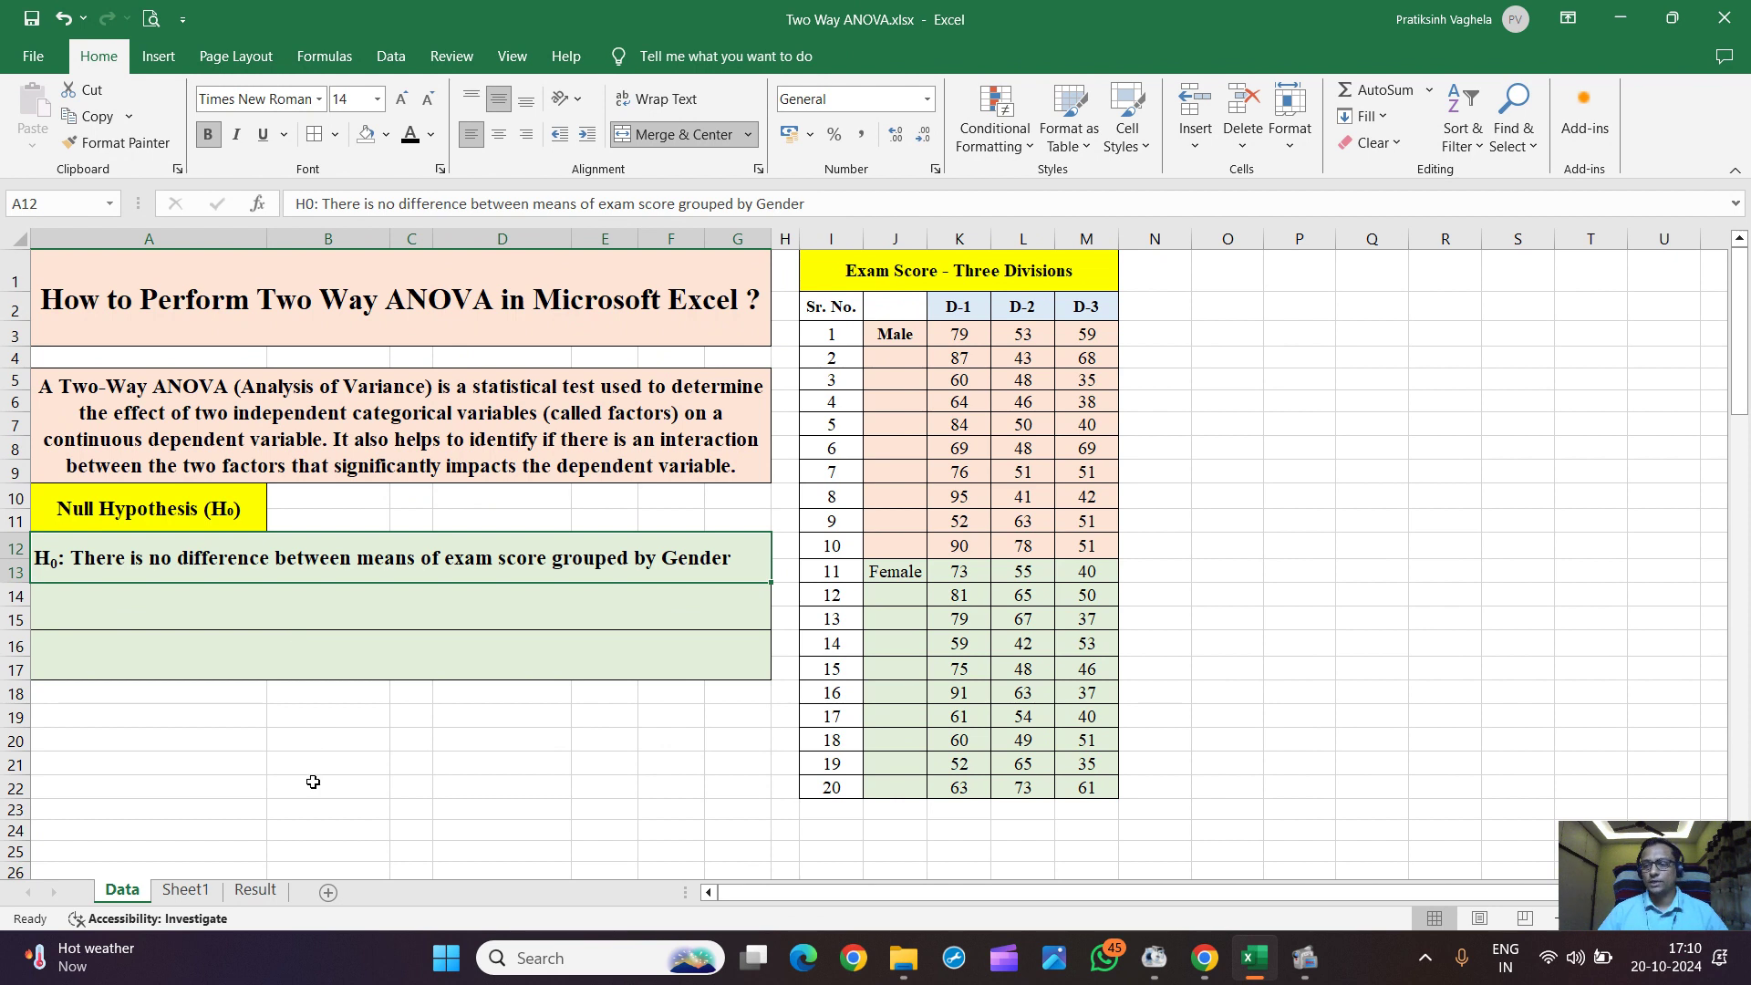
left_click(343, 617)
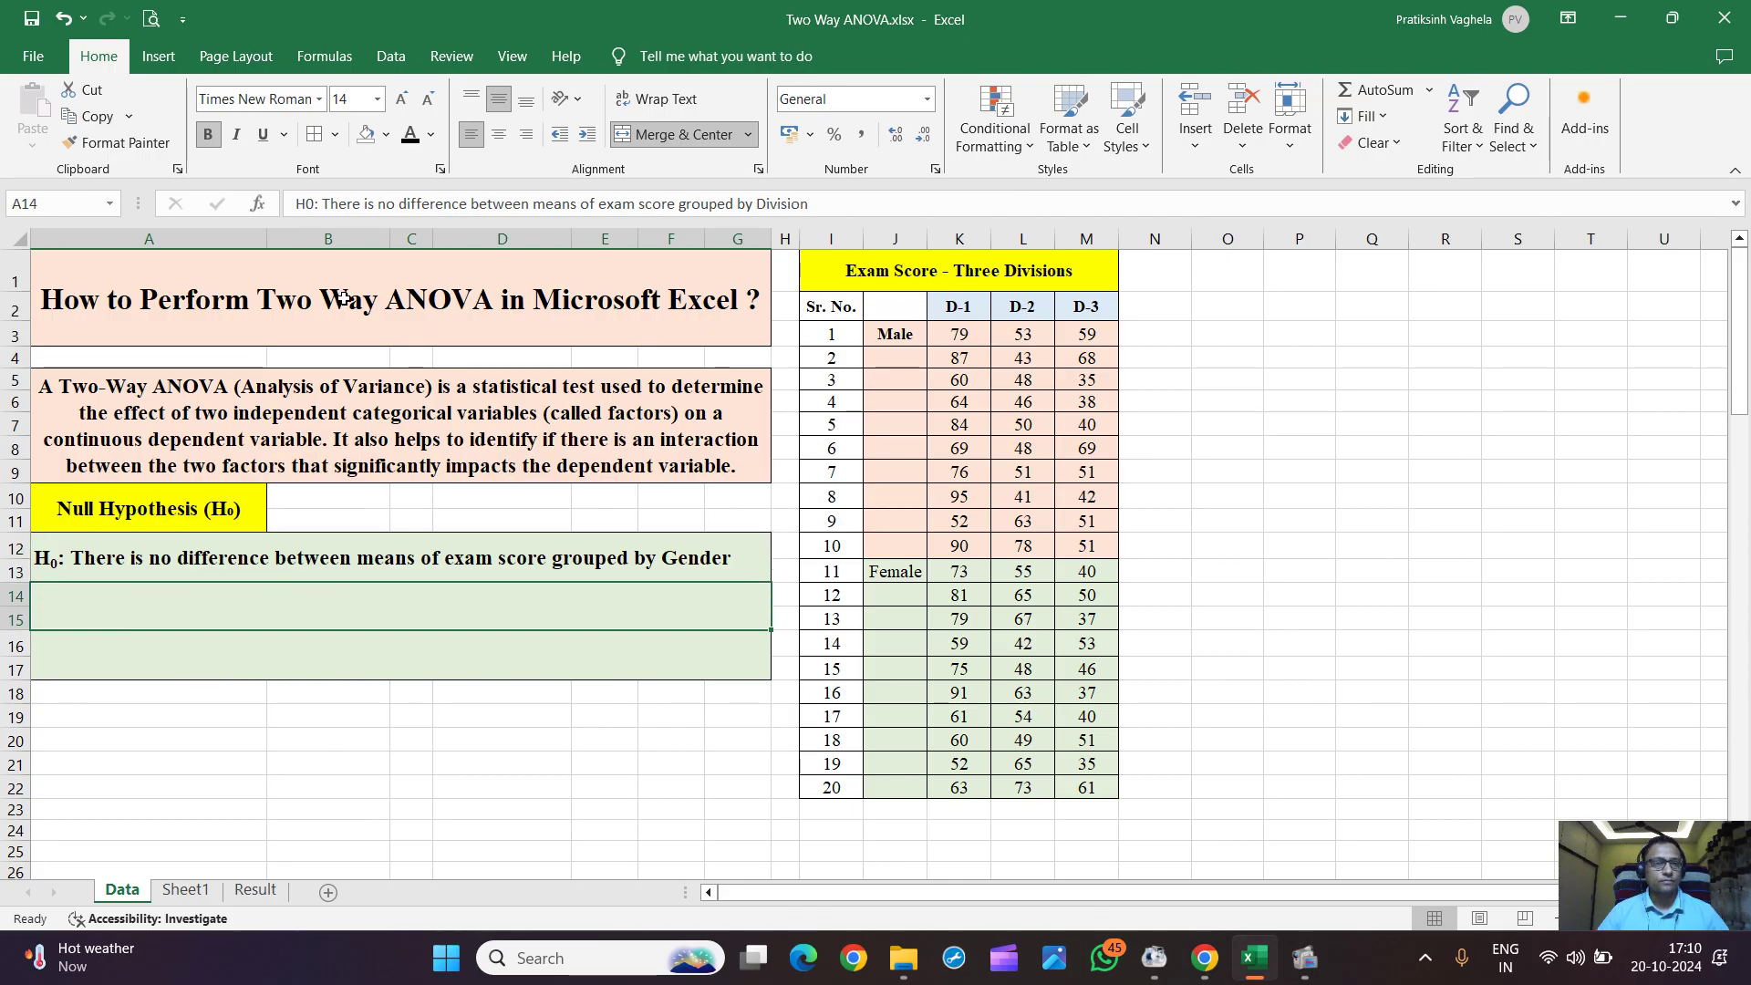
left_click(404, 139)
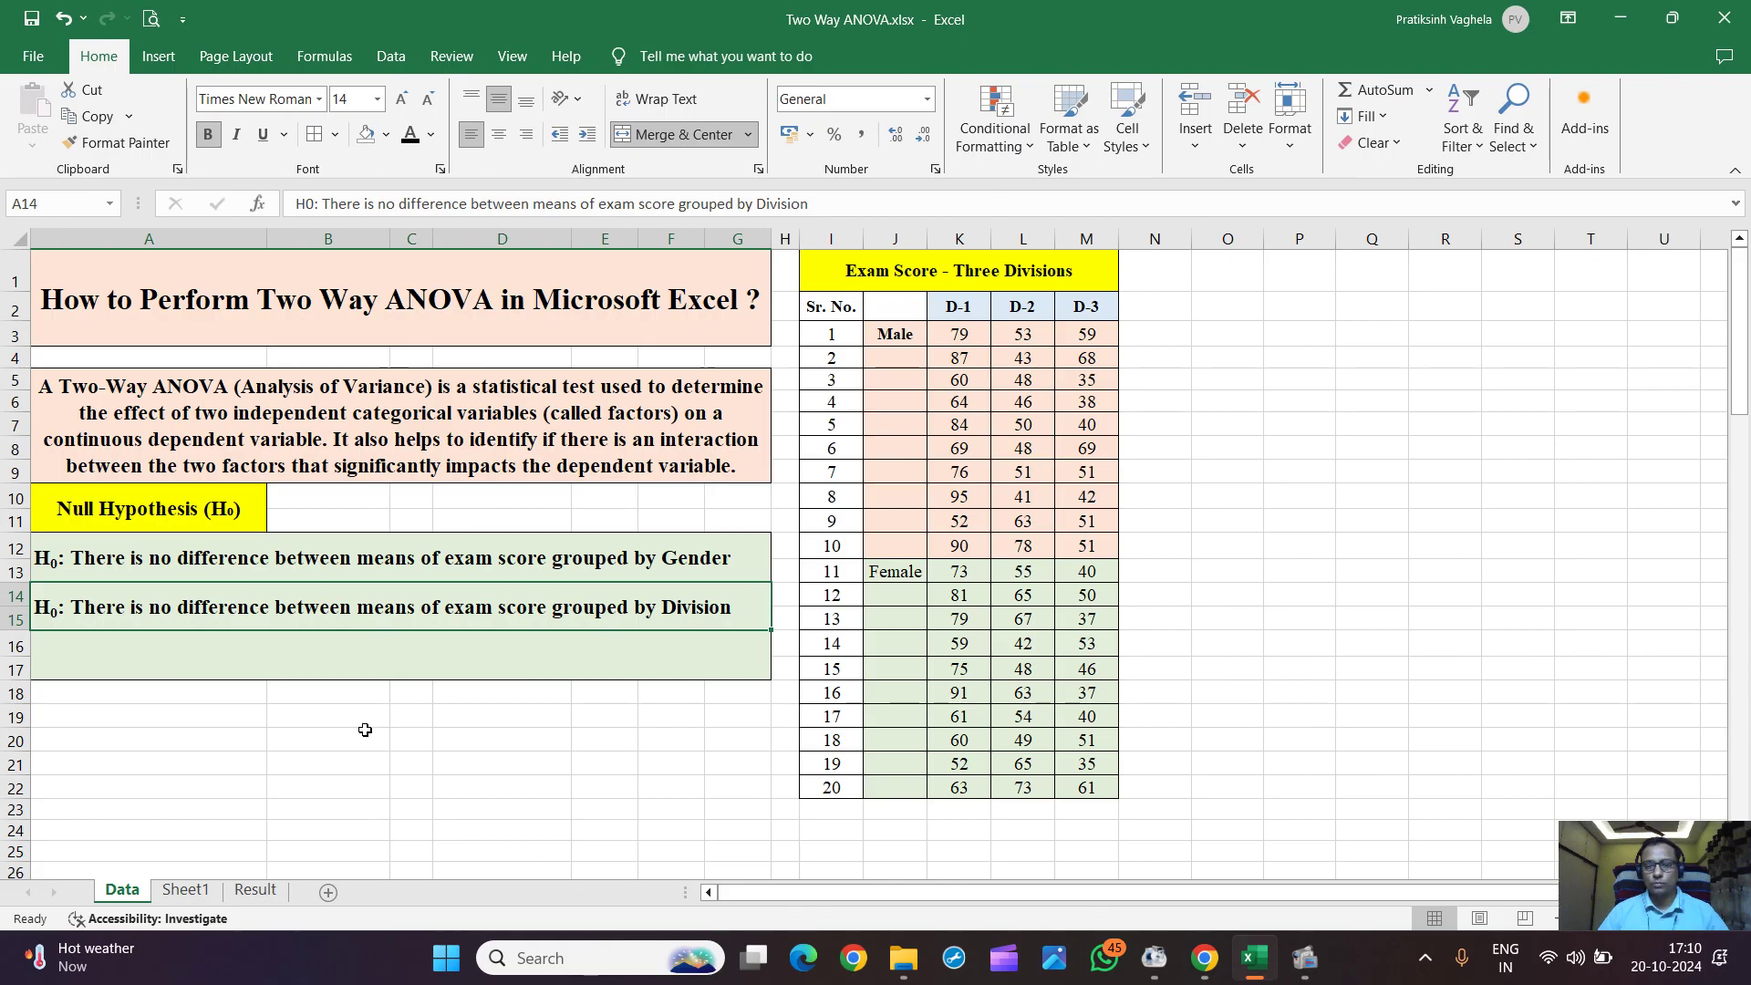
left_click(405, 655)
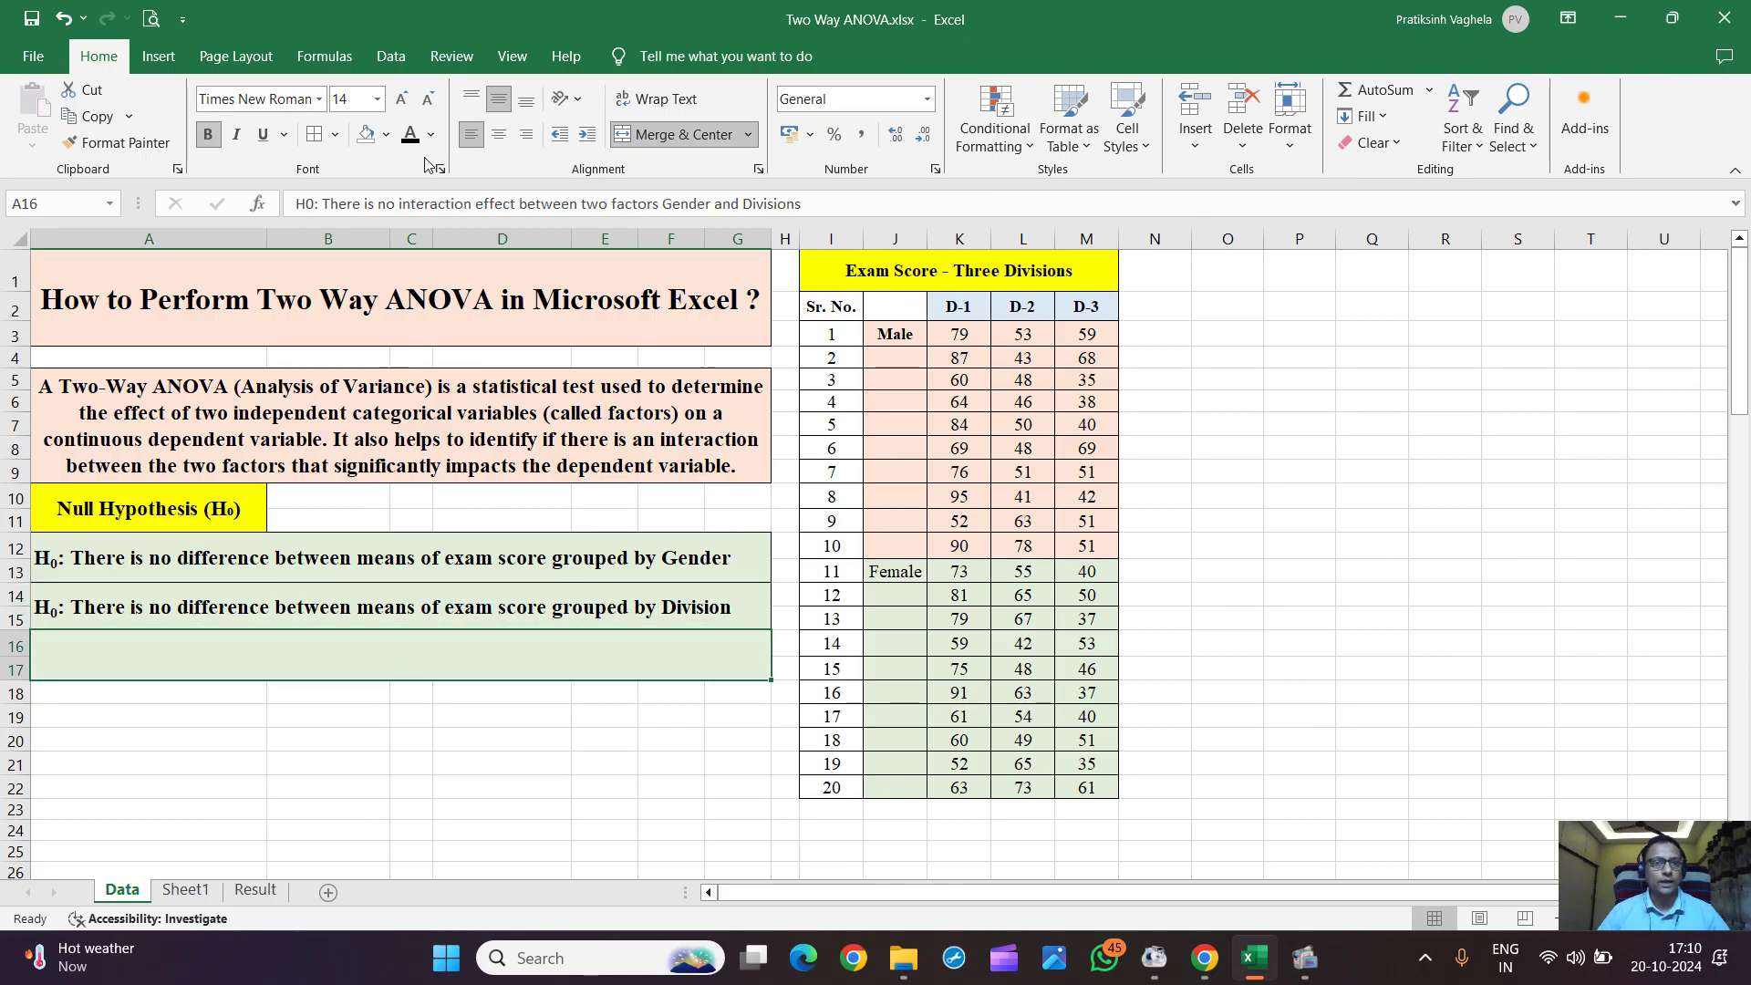
left_click(410, 137)
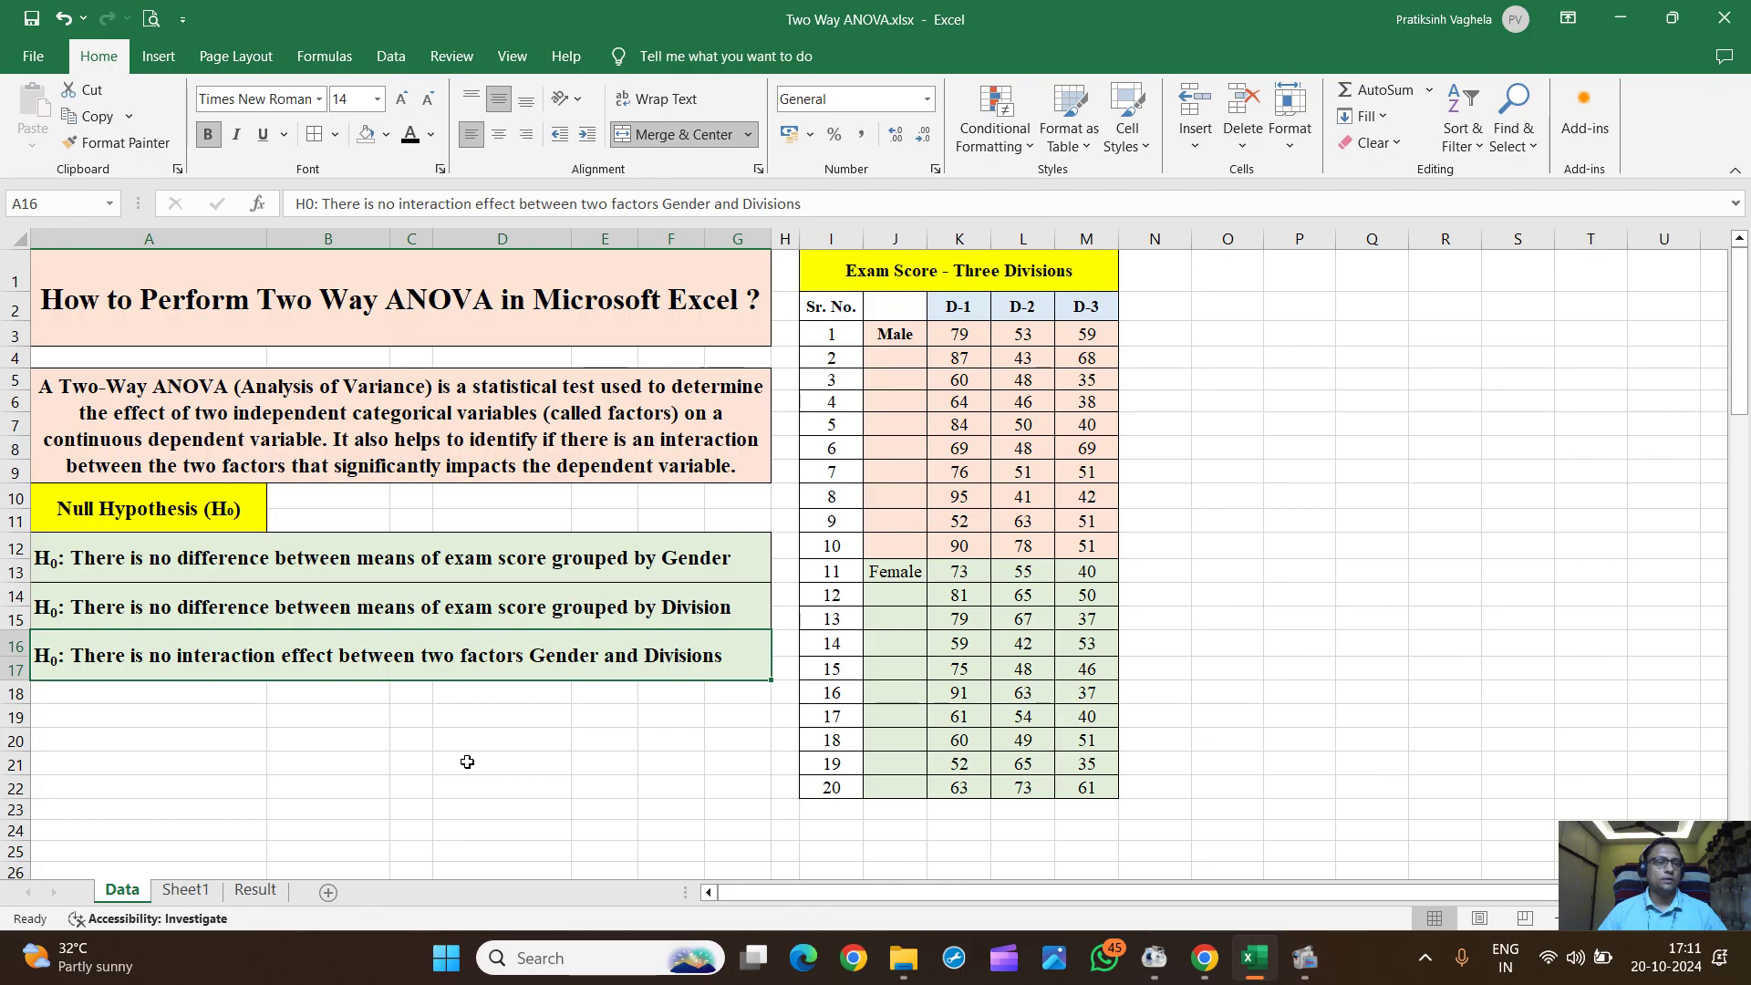
- On Sheet1, choose Anova: Two-Factor With Replication in the Data Analysis dialog
left_click(186, 889)
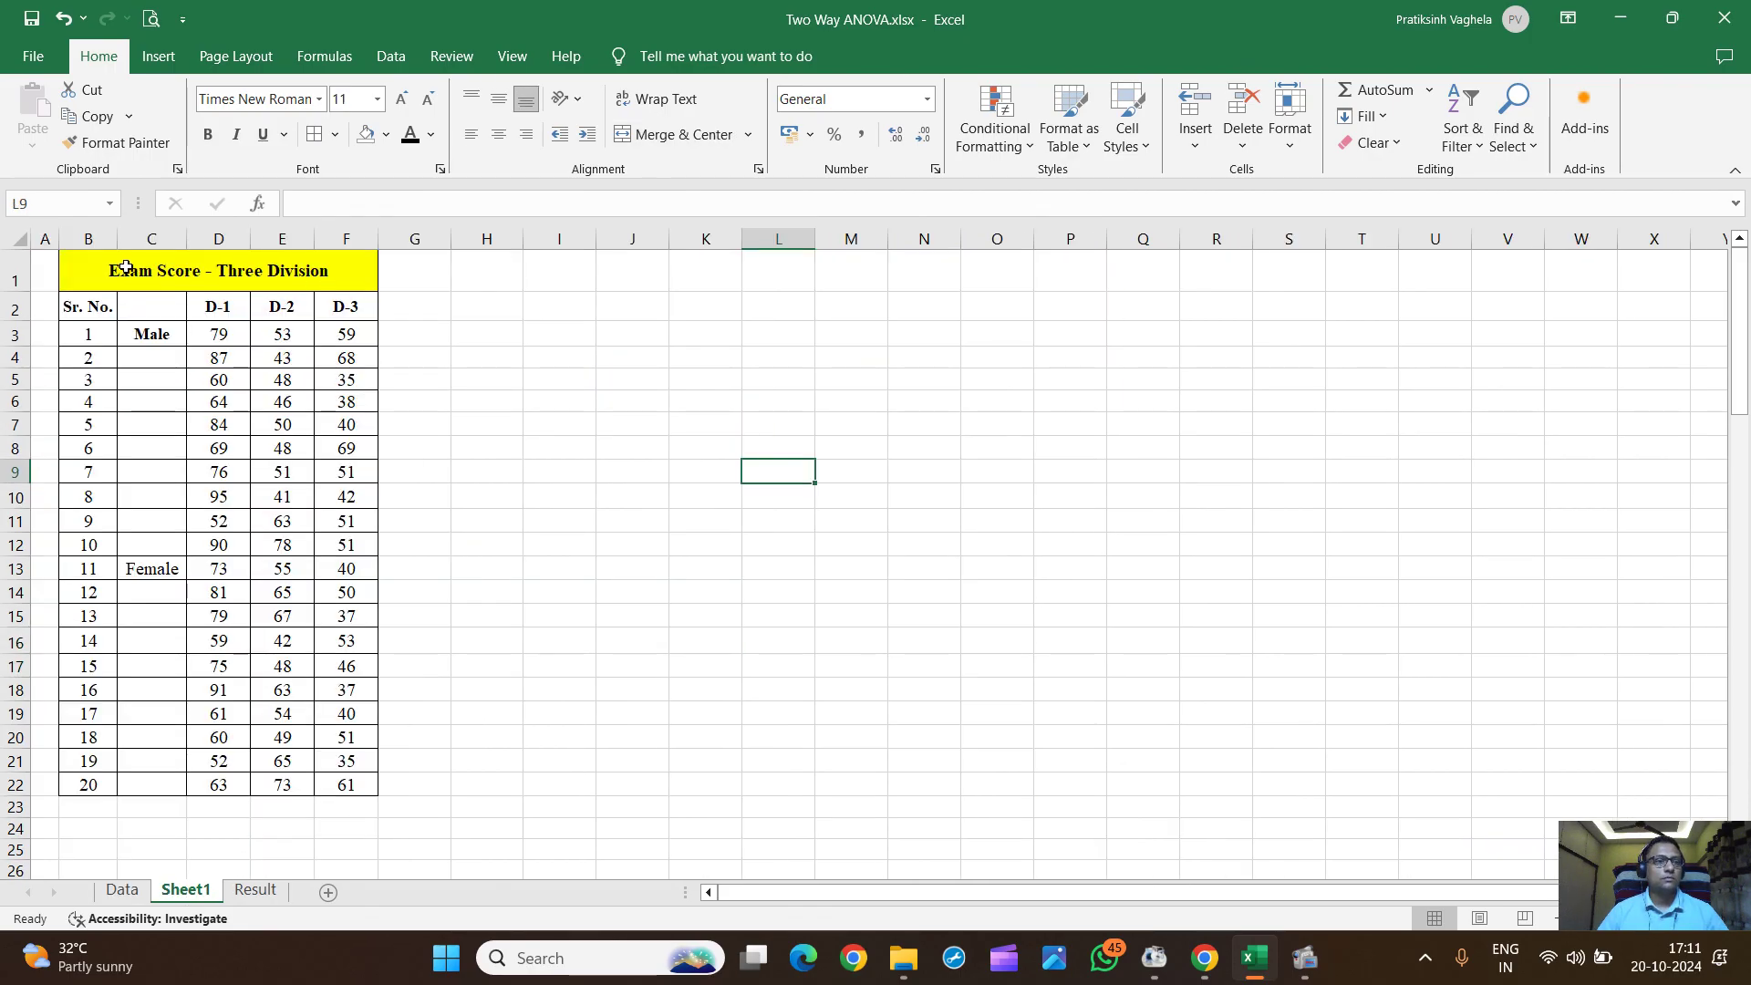
left_click(393, 58)
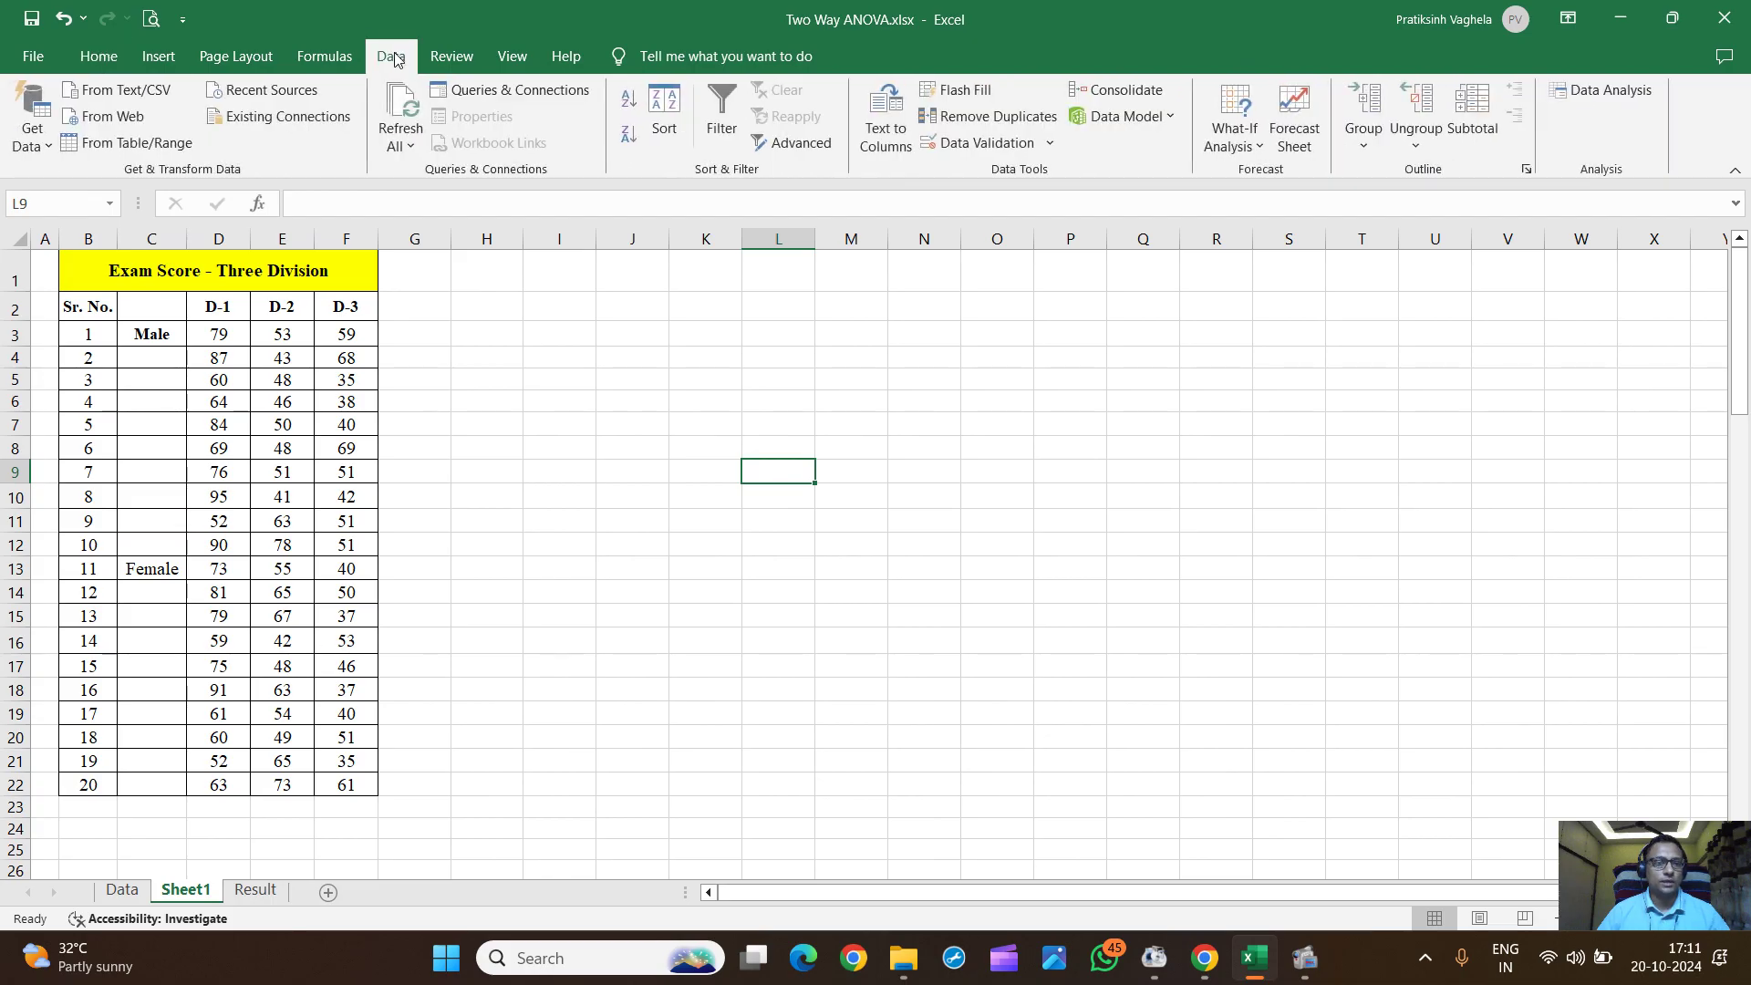
left_click(1576, 94)
left_click(1218, 482)
left_click(1211, 468)
left_click(1217, 481)
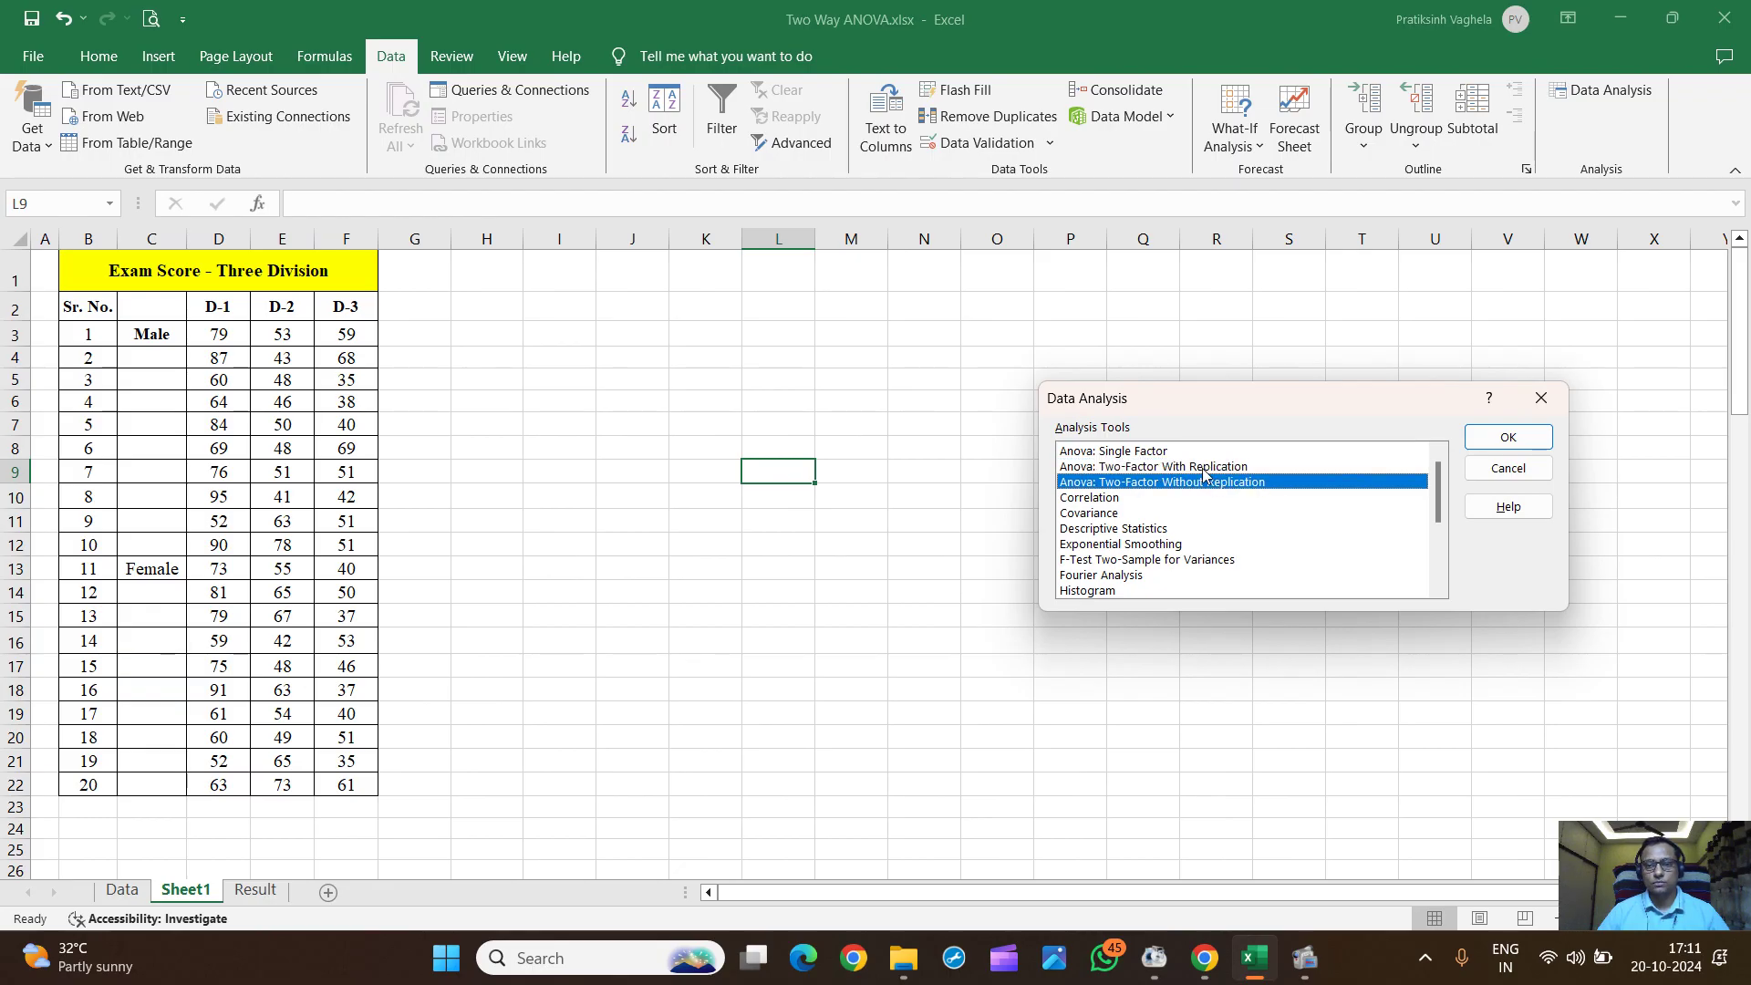
left_click(1202, 468)
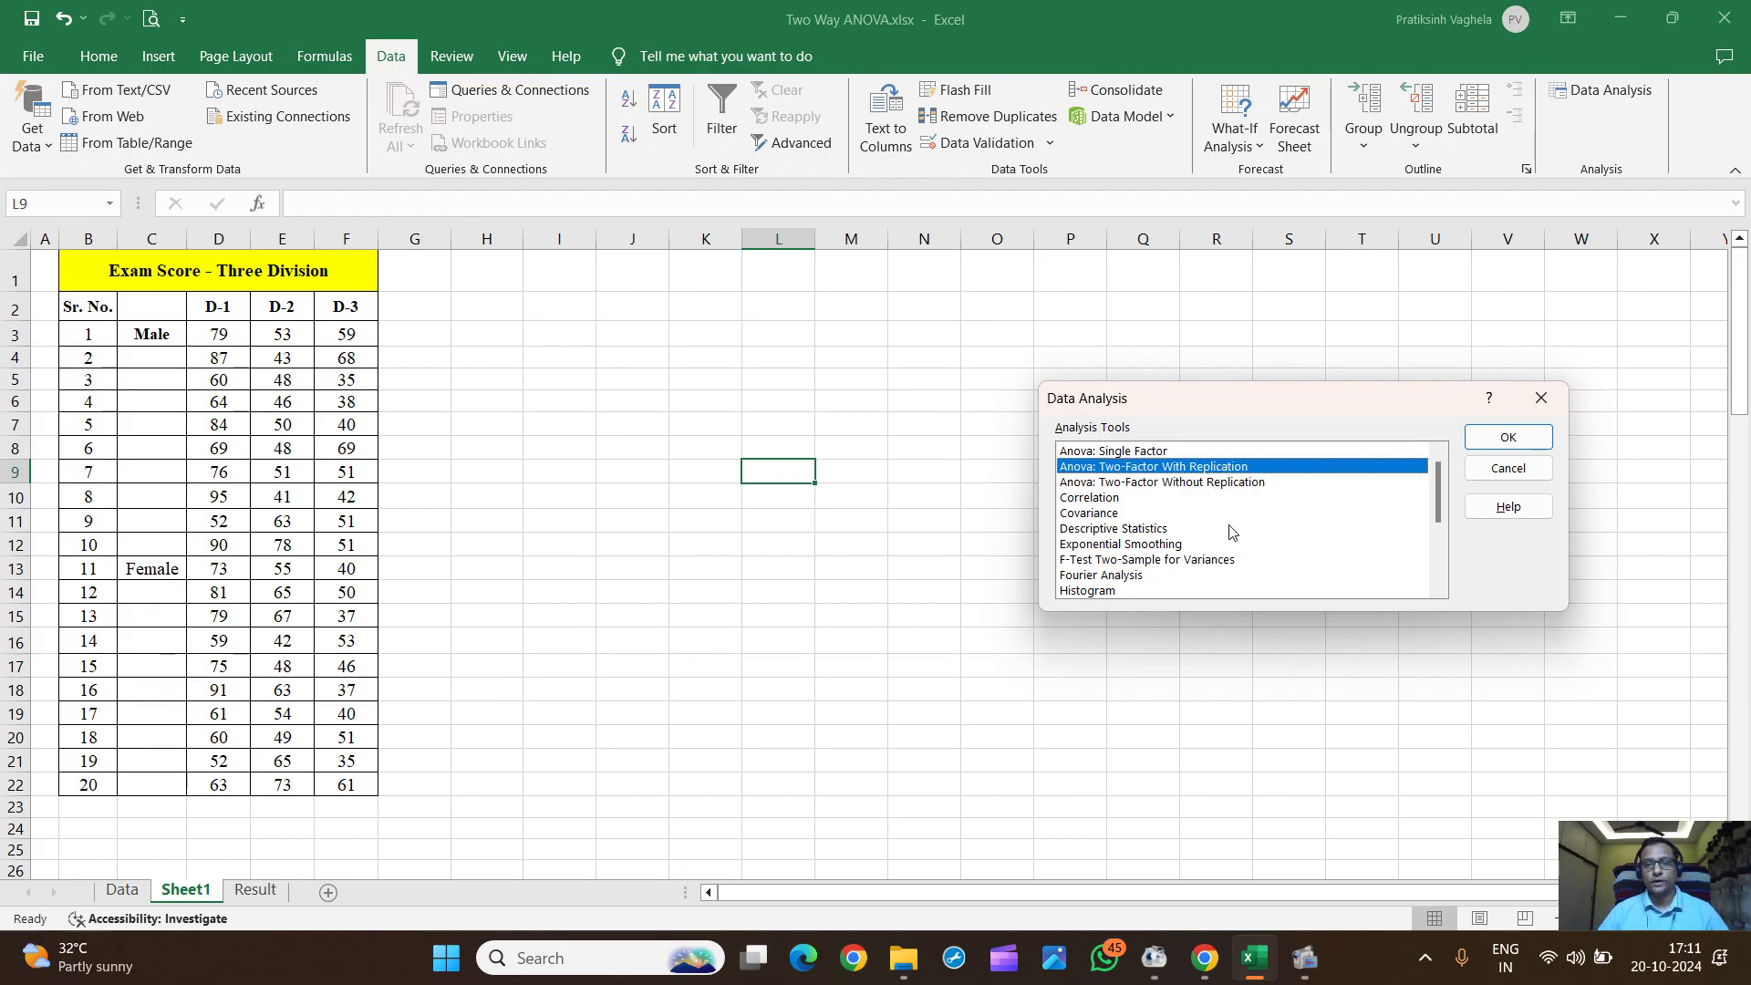
left_click(1245, 483)
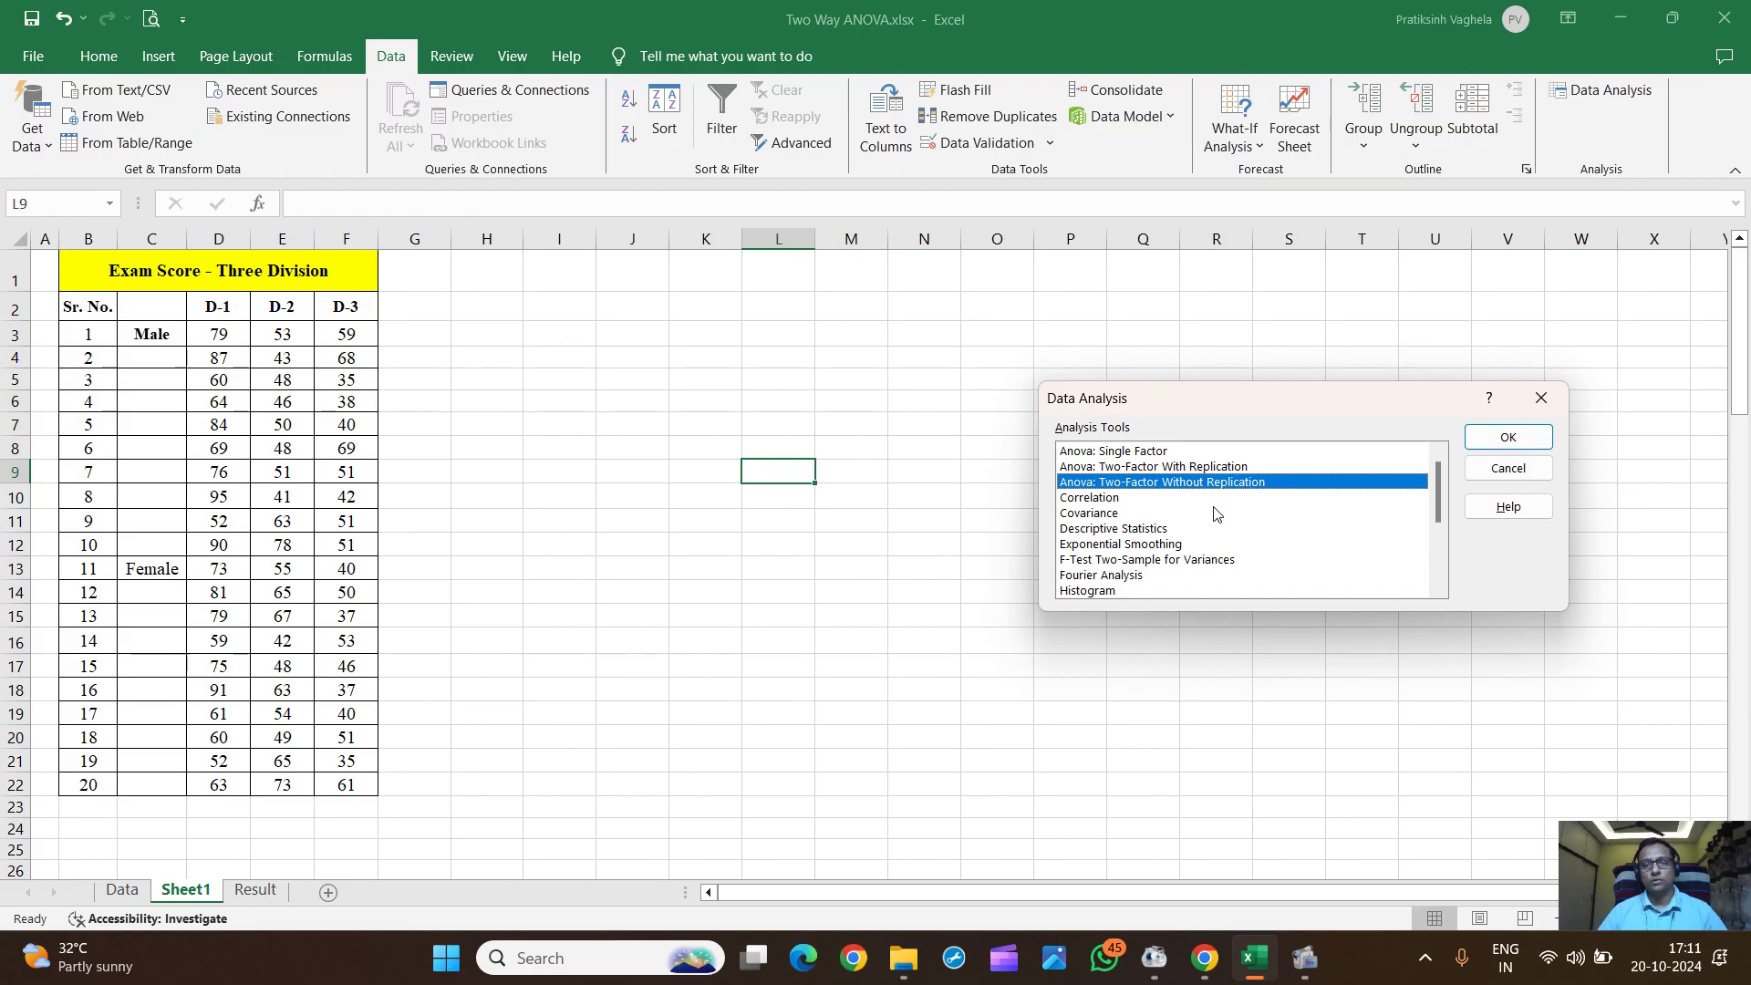
left_click(1210, 467)
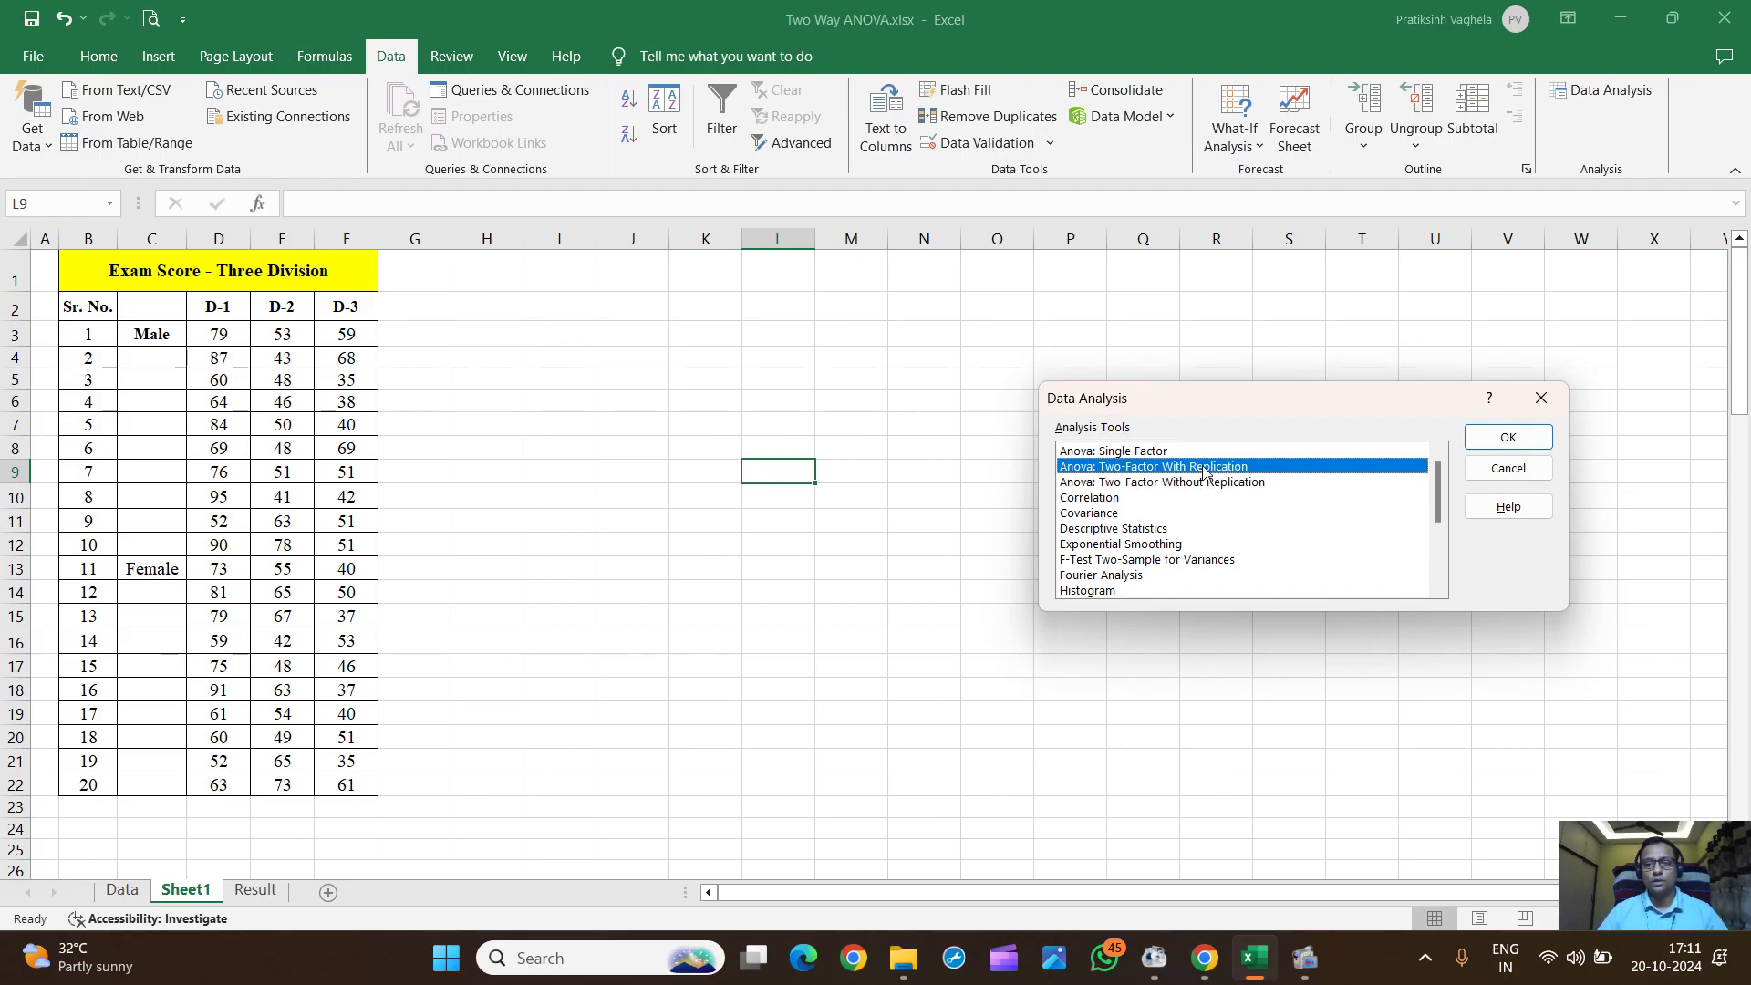
left_click(1507, 441)
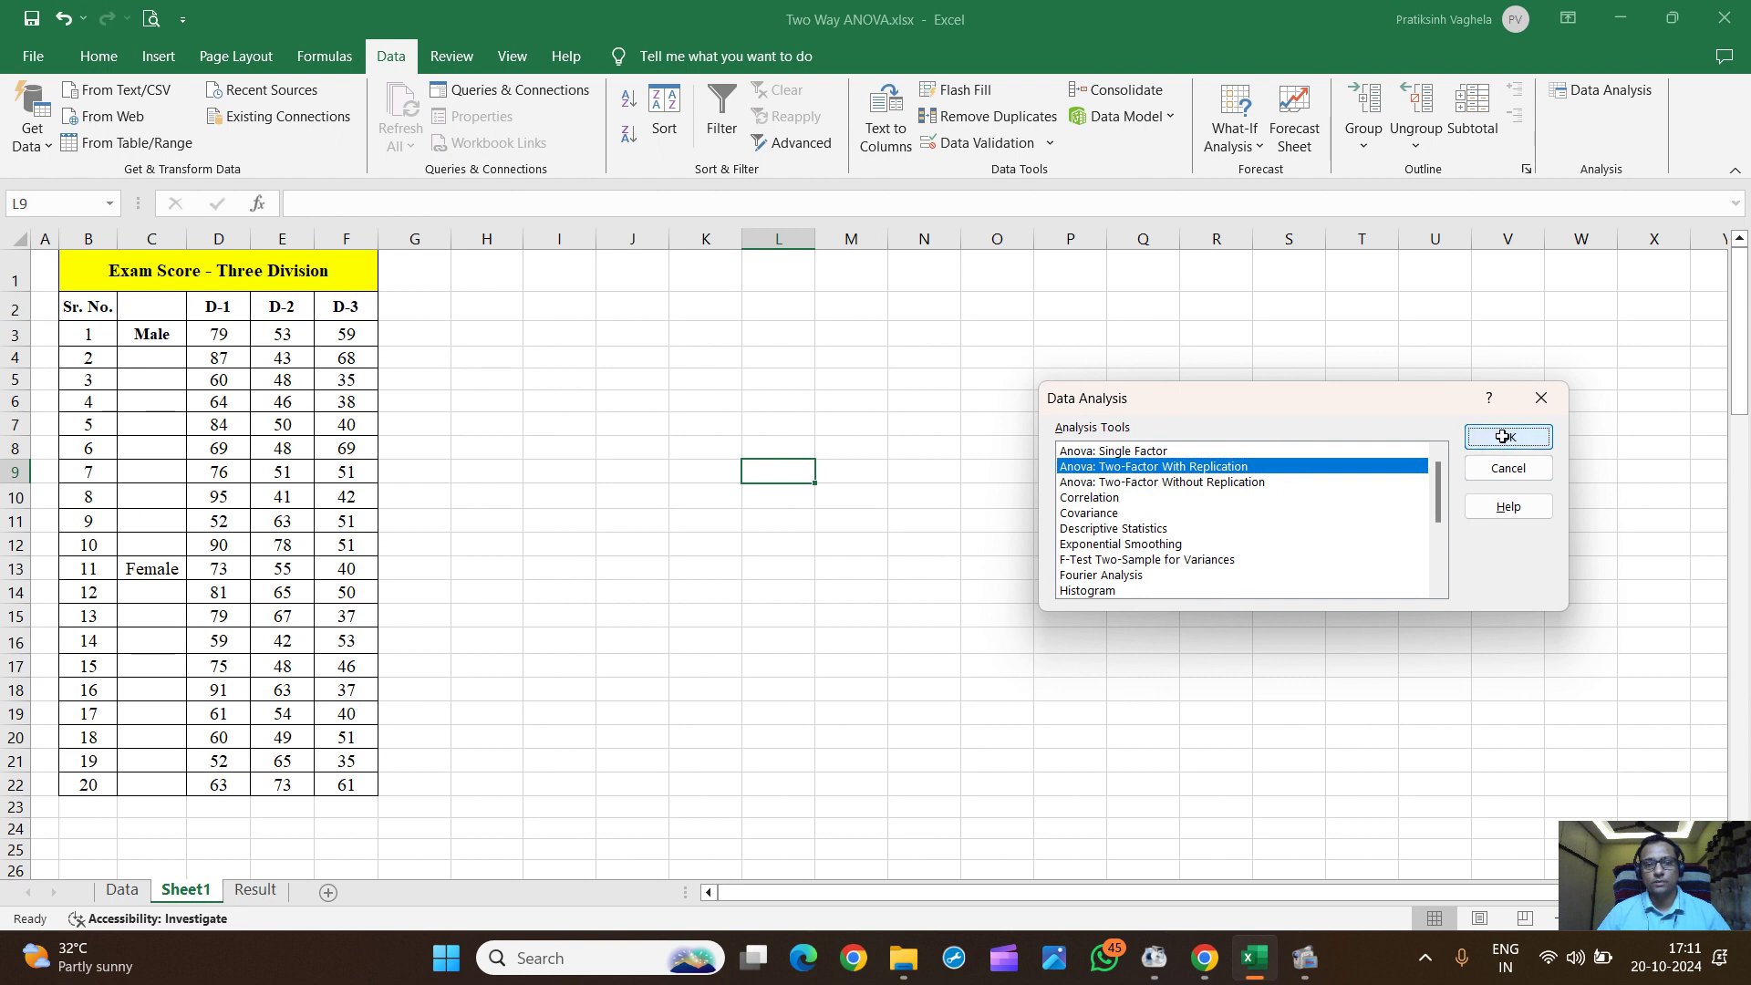
- Run the ANOVA with input C2:F22, 10 rows per sample and output at I2
left_click_drag(1367, 428, 1237, 427)
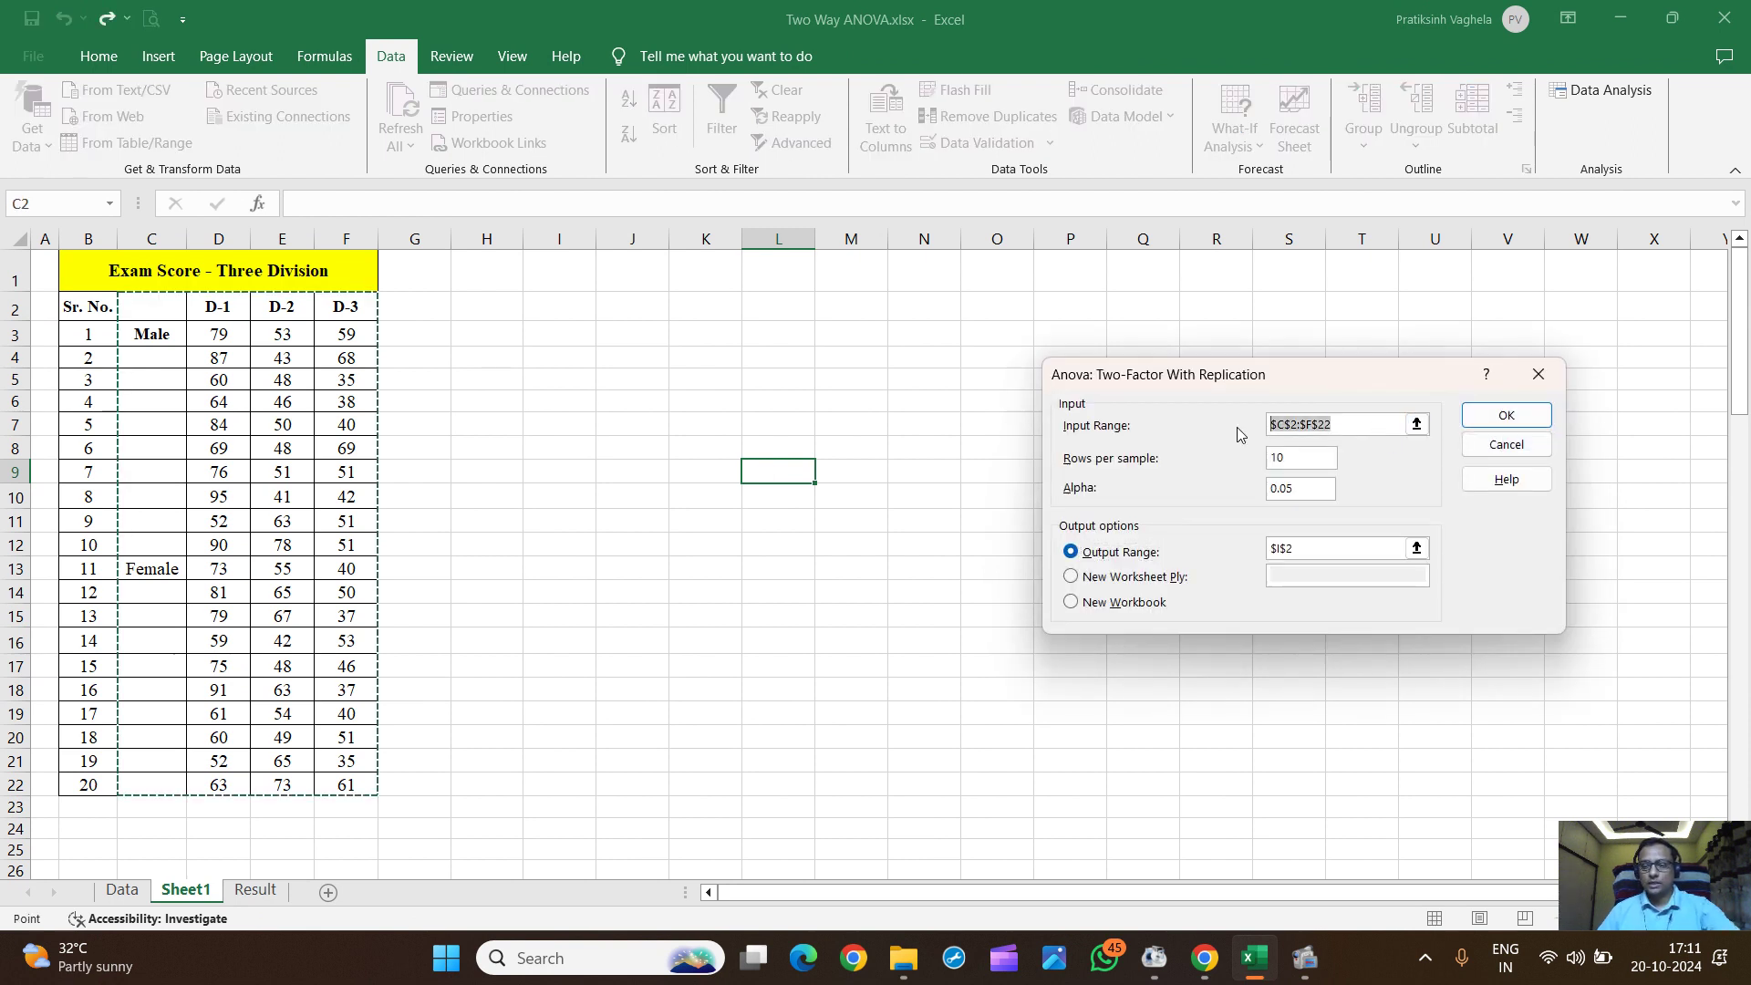
key("BackSpace")
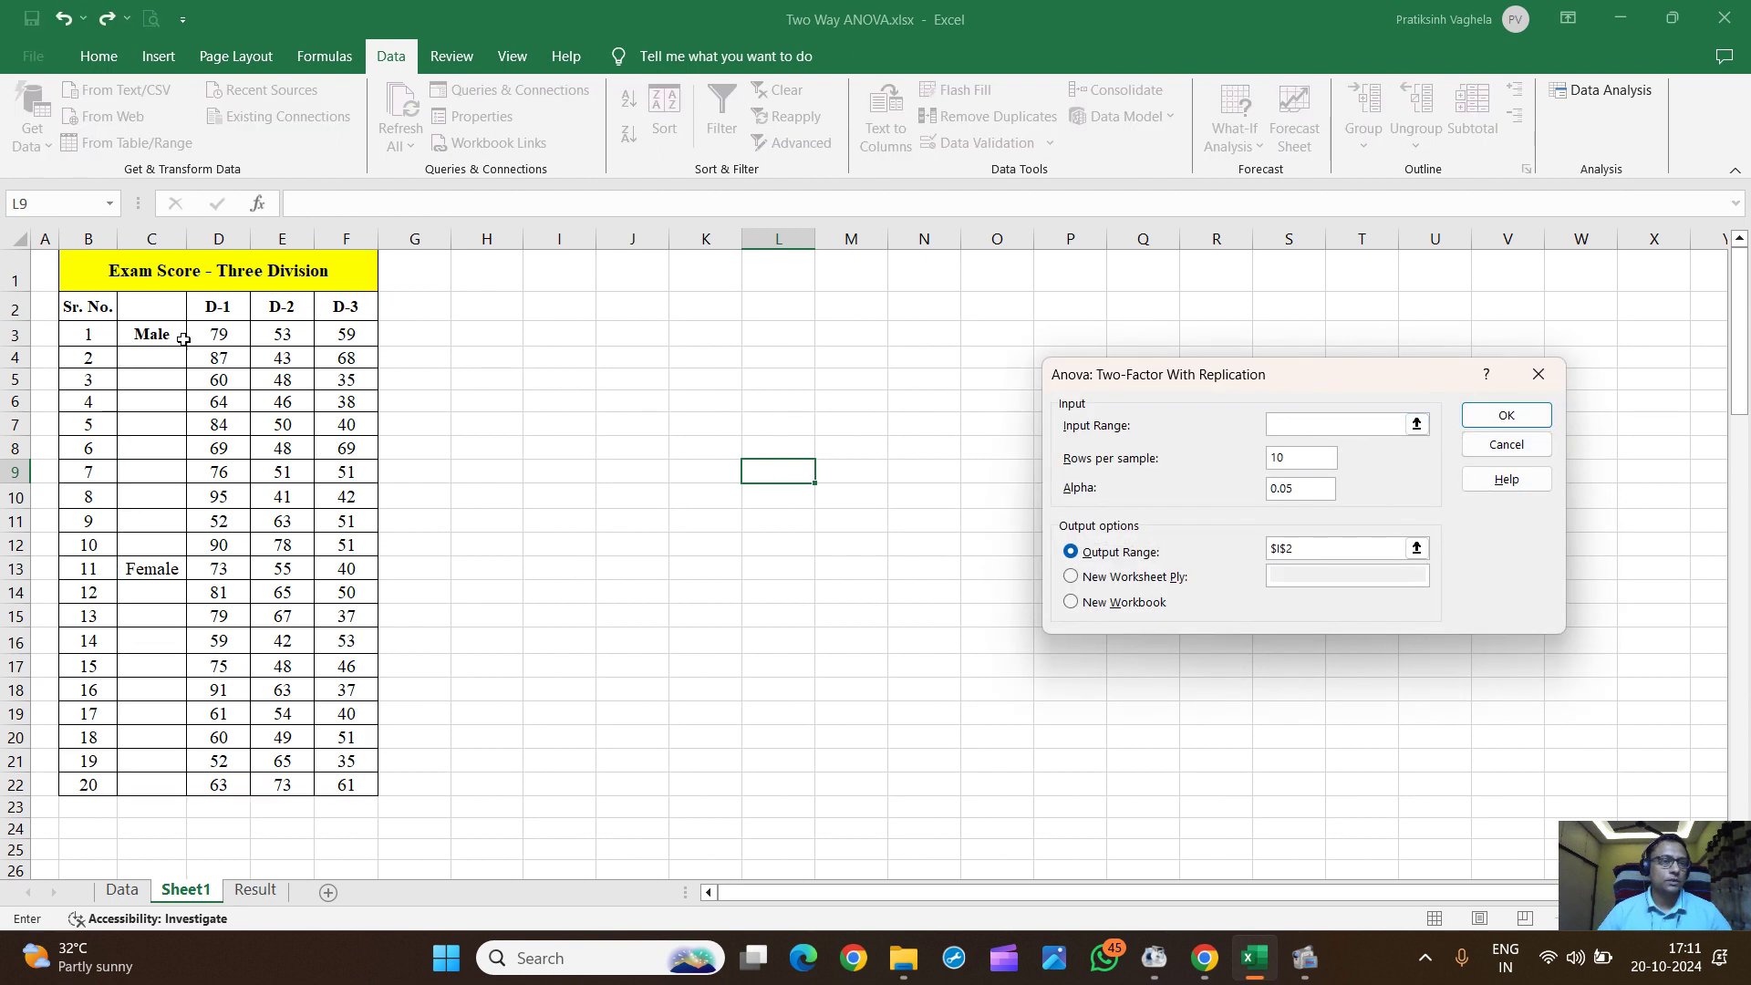
left_click_drag(146, 308, 349, 782)
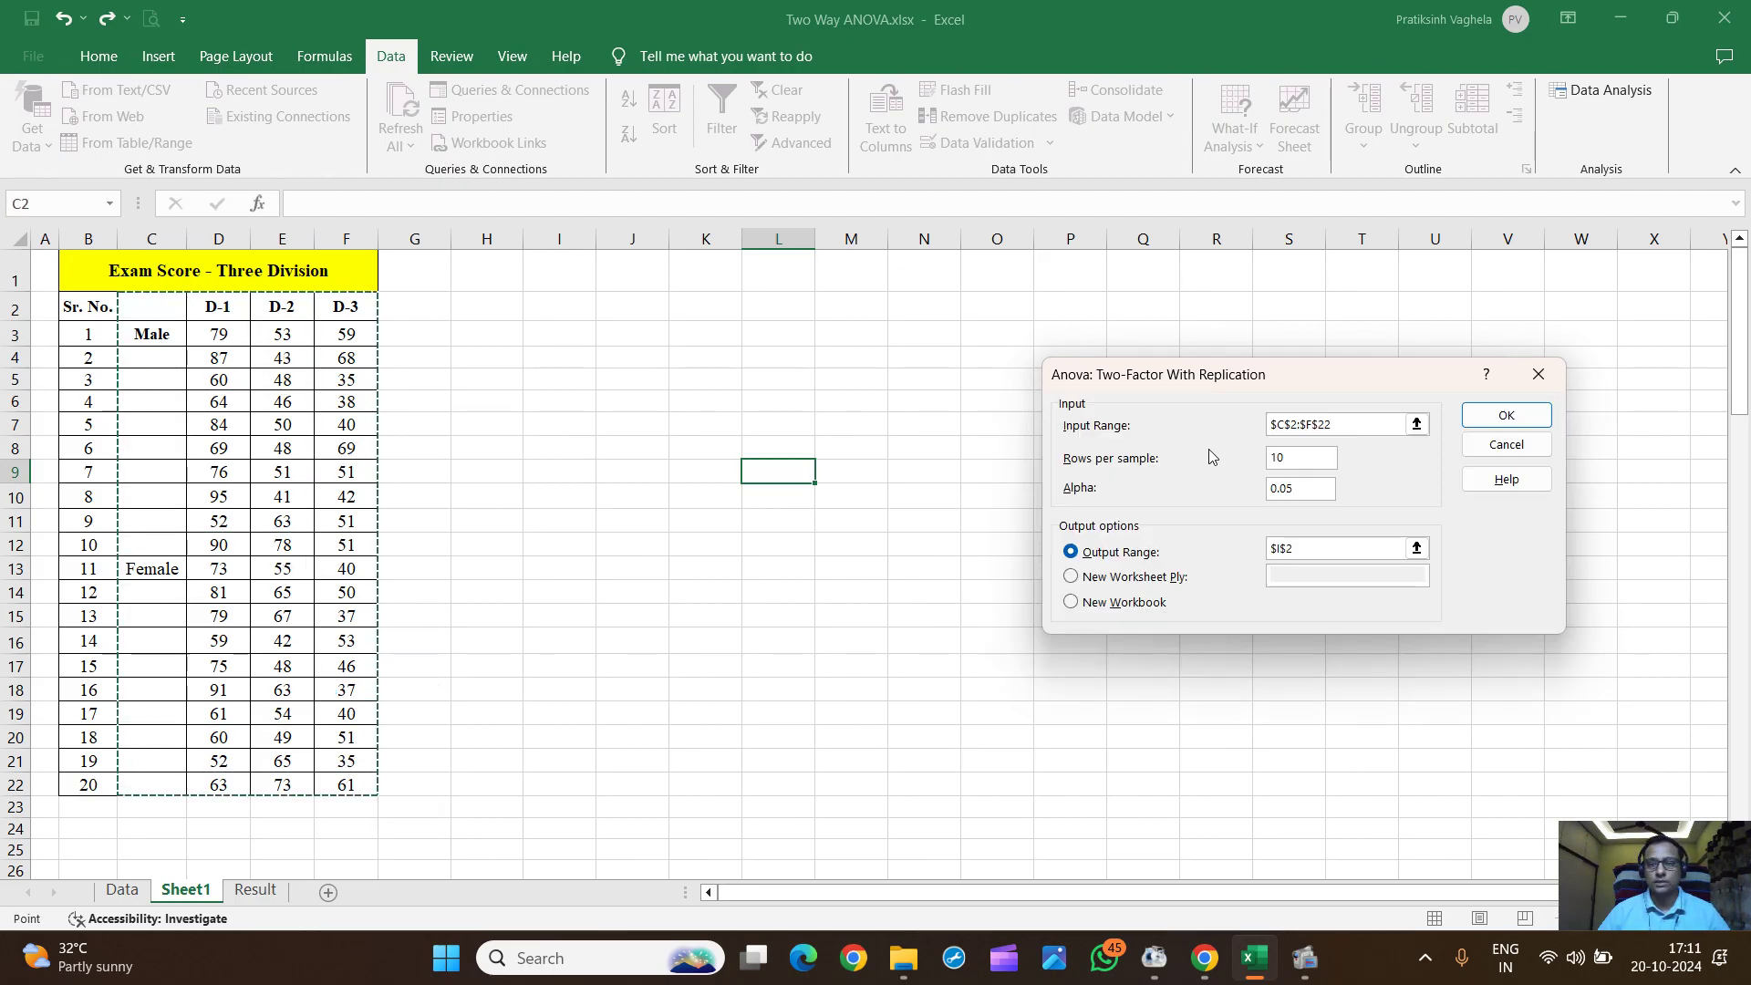
left_click(1297, 457)
key("BackSpace")
key("BackSpace")
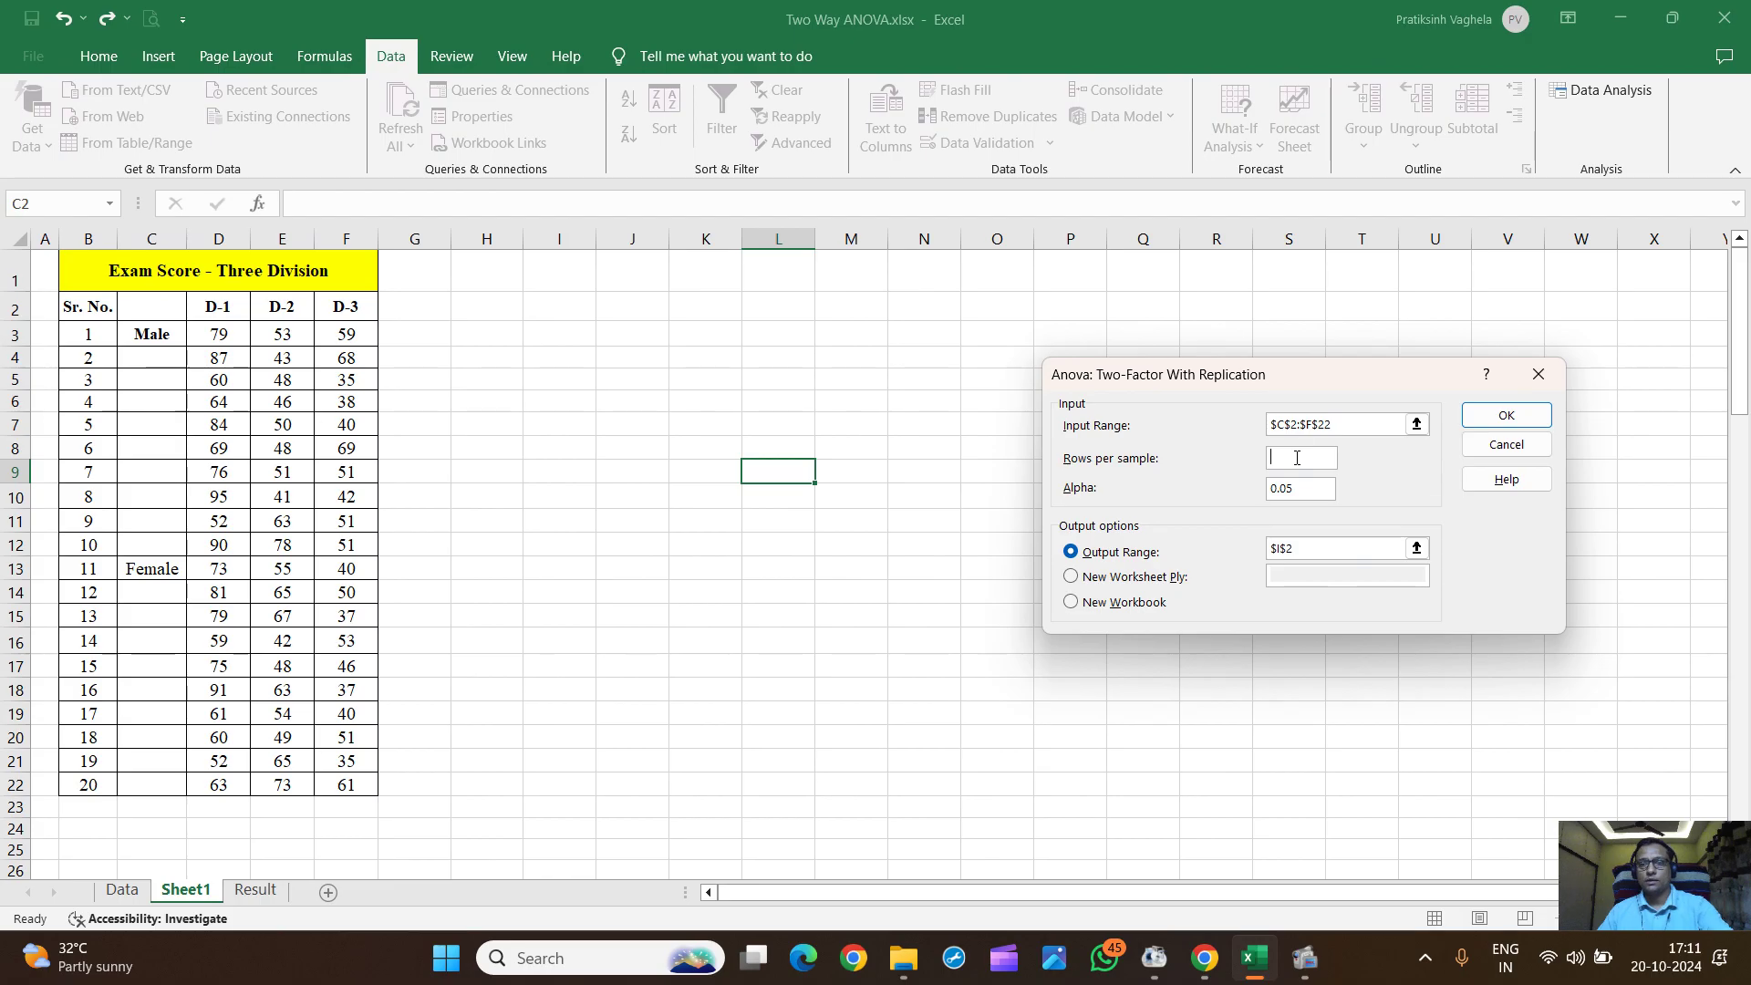
left_click_drag(1297, 377, 1300, 363)
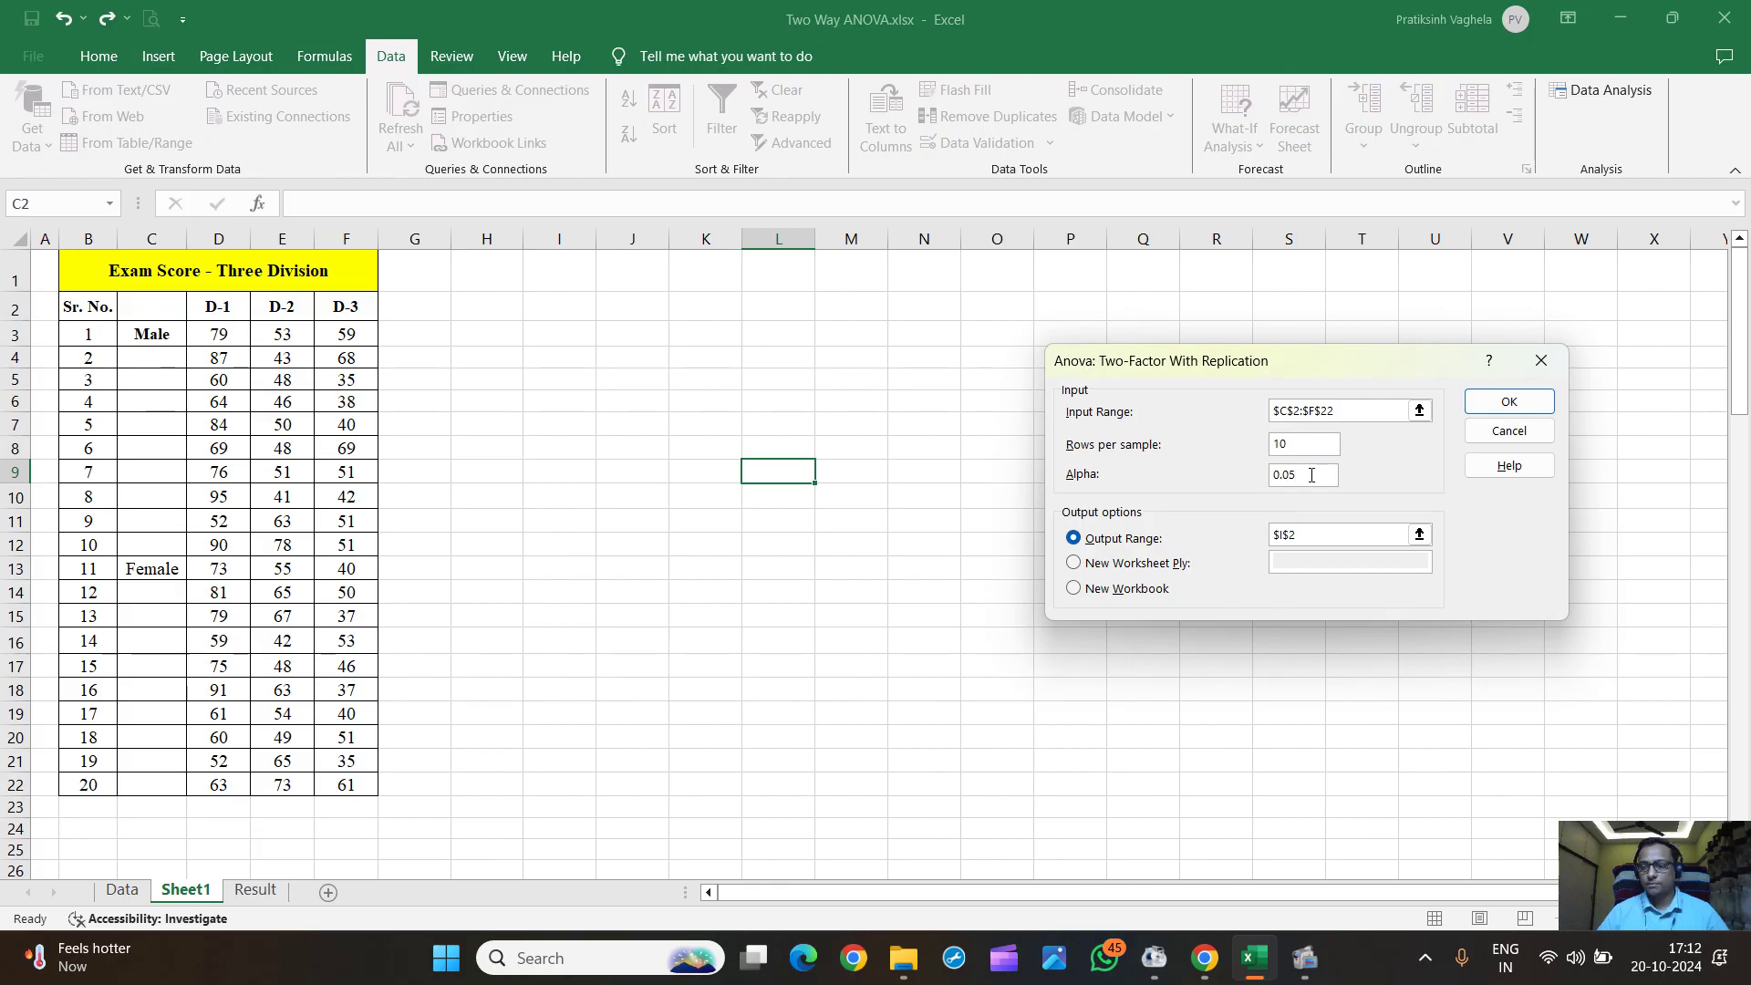
left_click(559, 306)
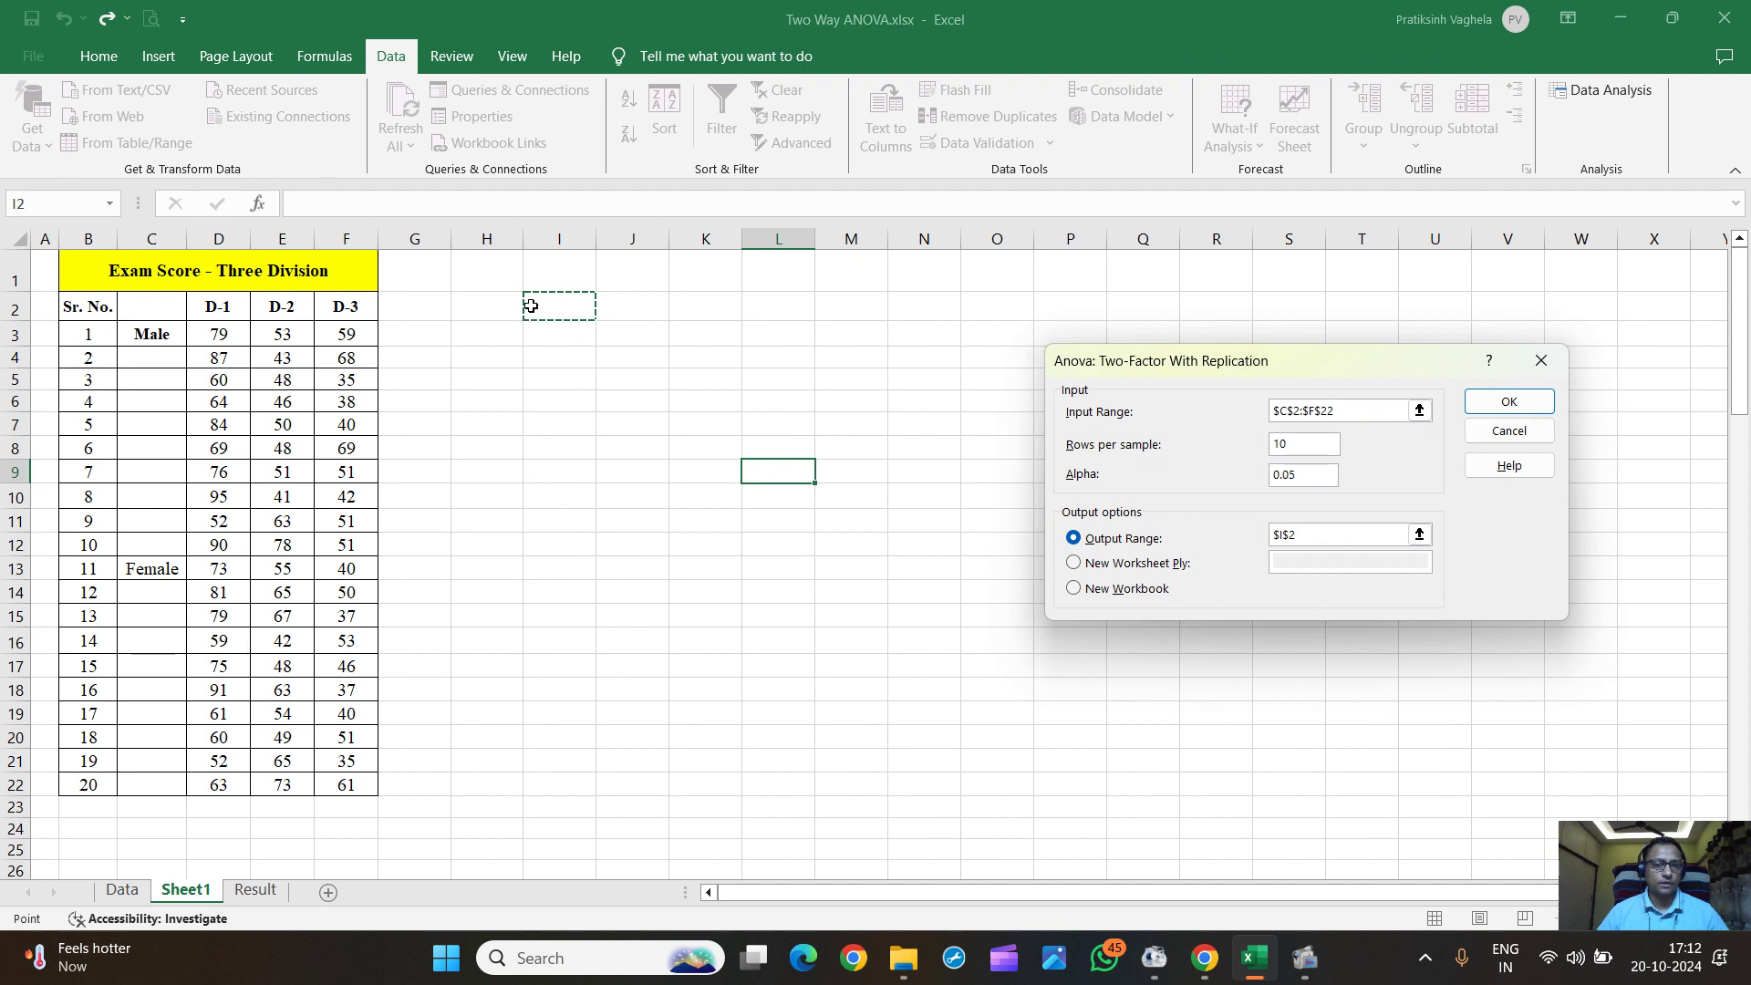
left_click(1510, 406)
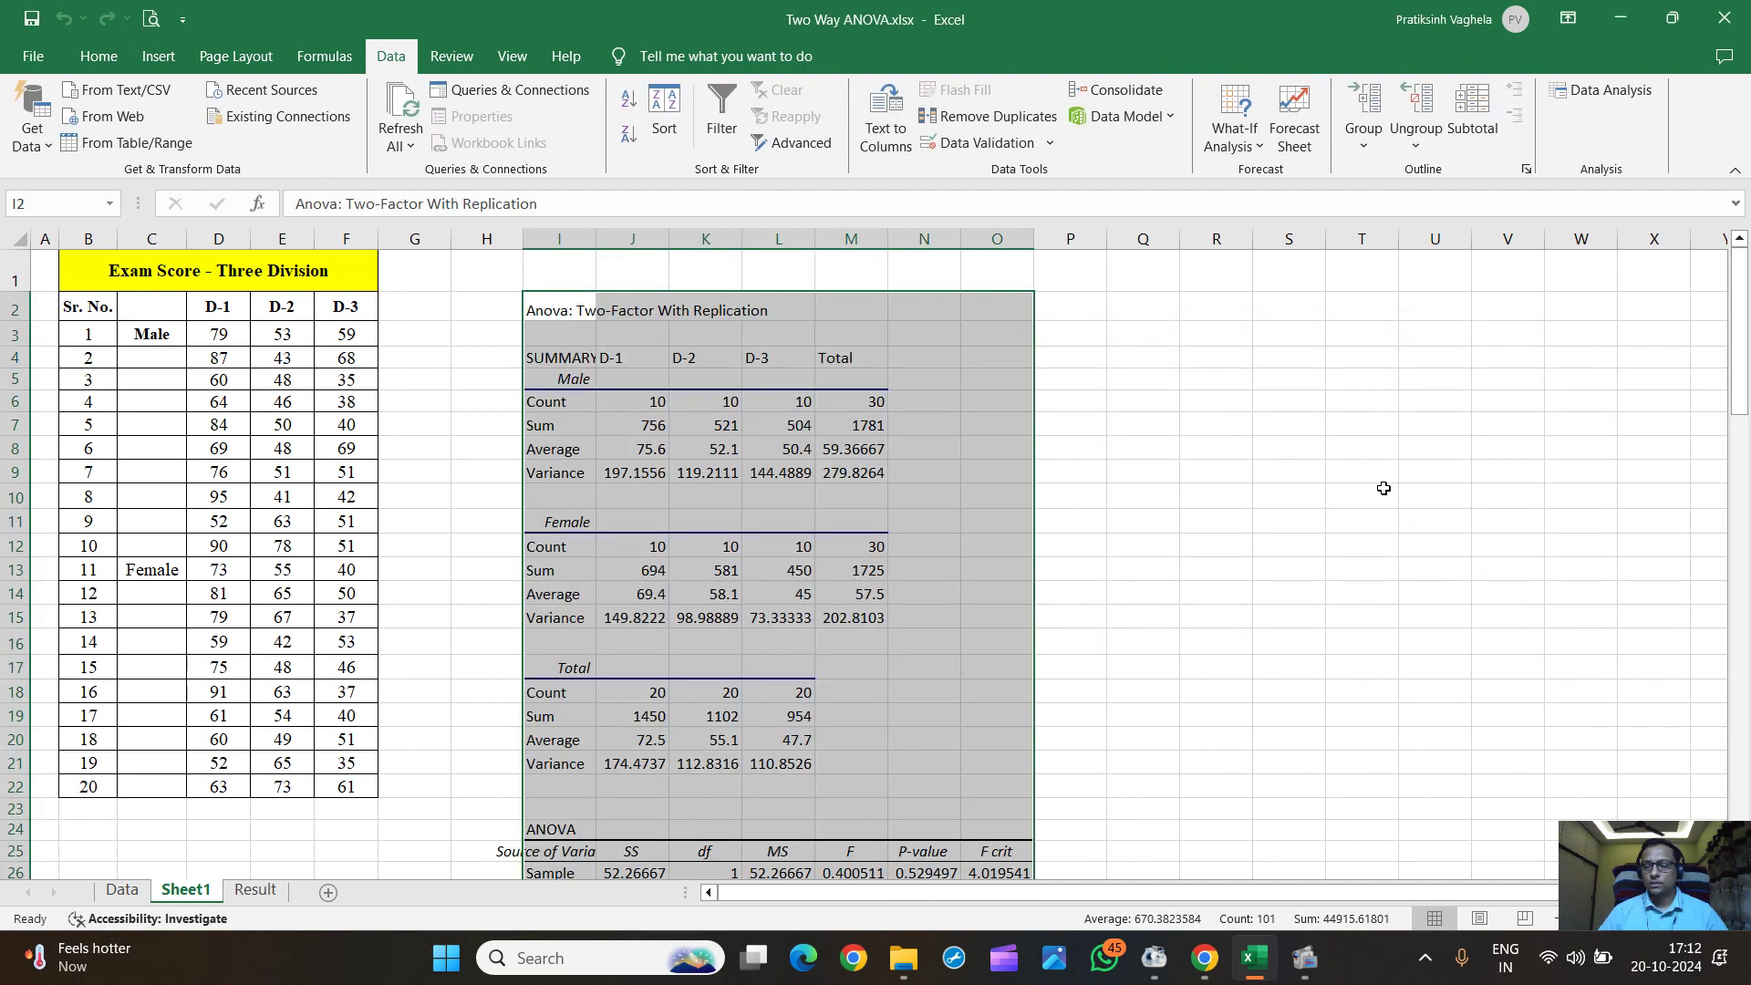
- Autofit column I and add All Borders to the Male summary block I4:M9
left_click(1263, 490)
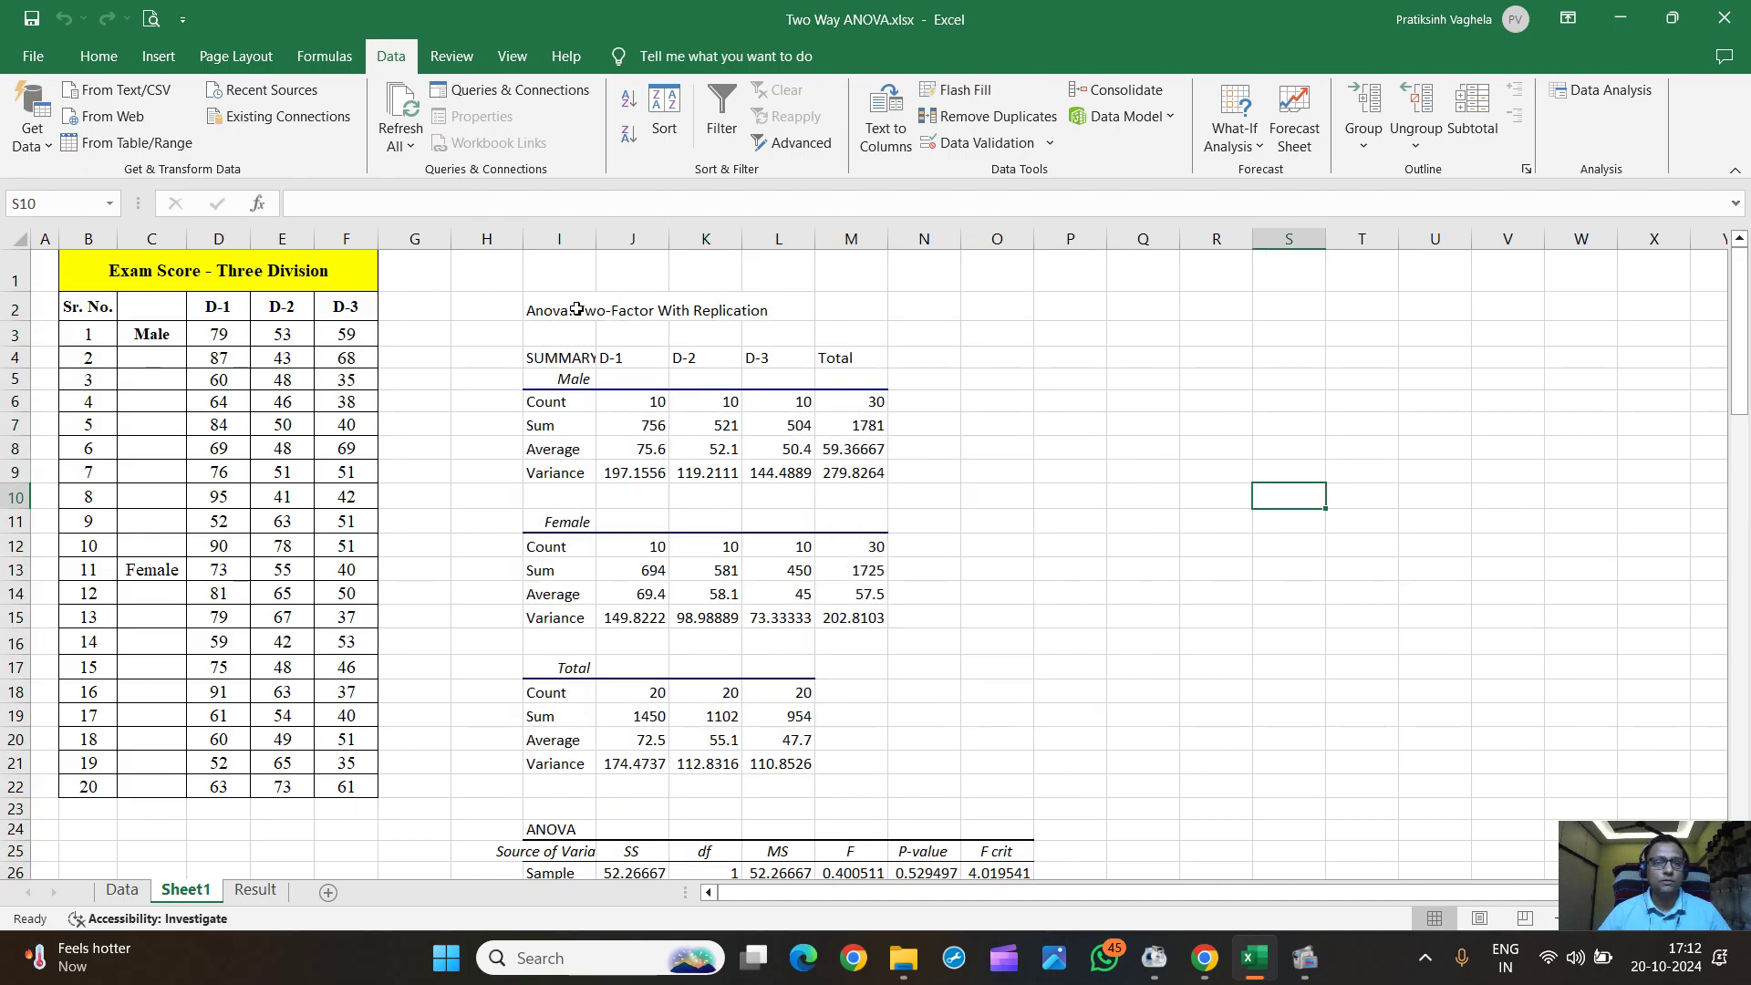
double_click(597, 242)
left_click_drag(630, 356, 1030, 469)
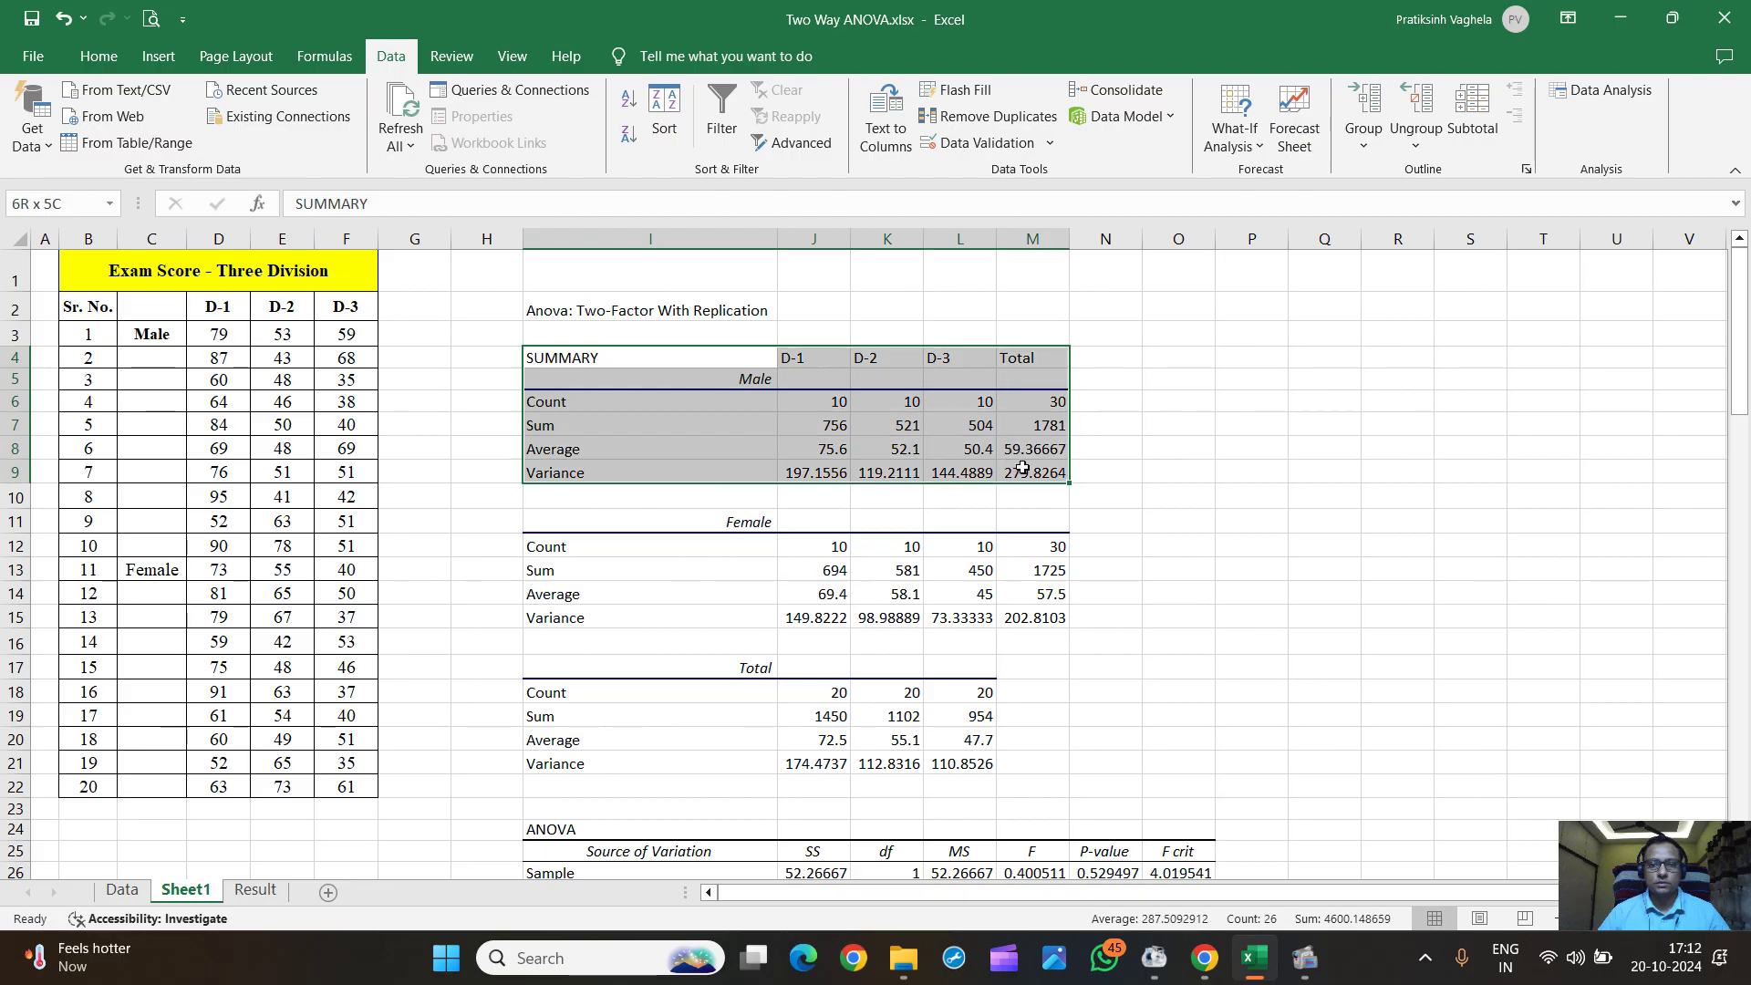
left_click(98, 55)
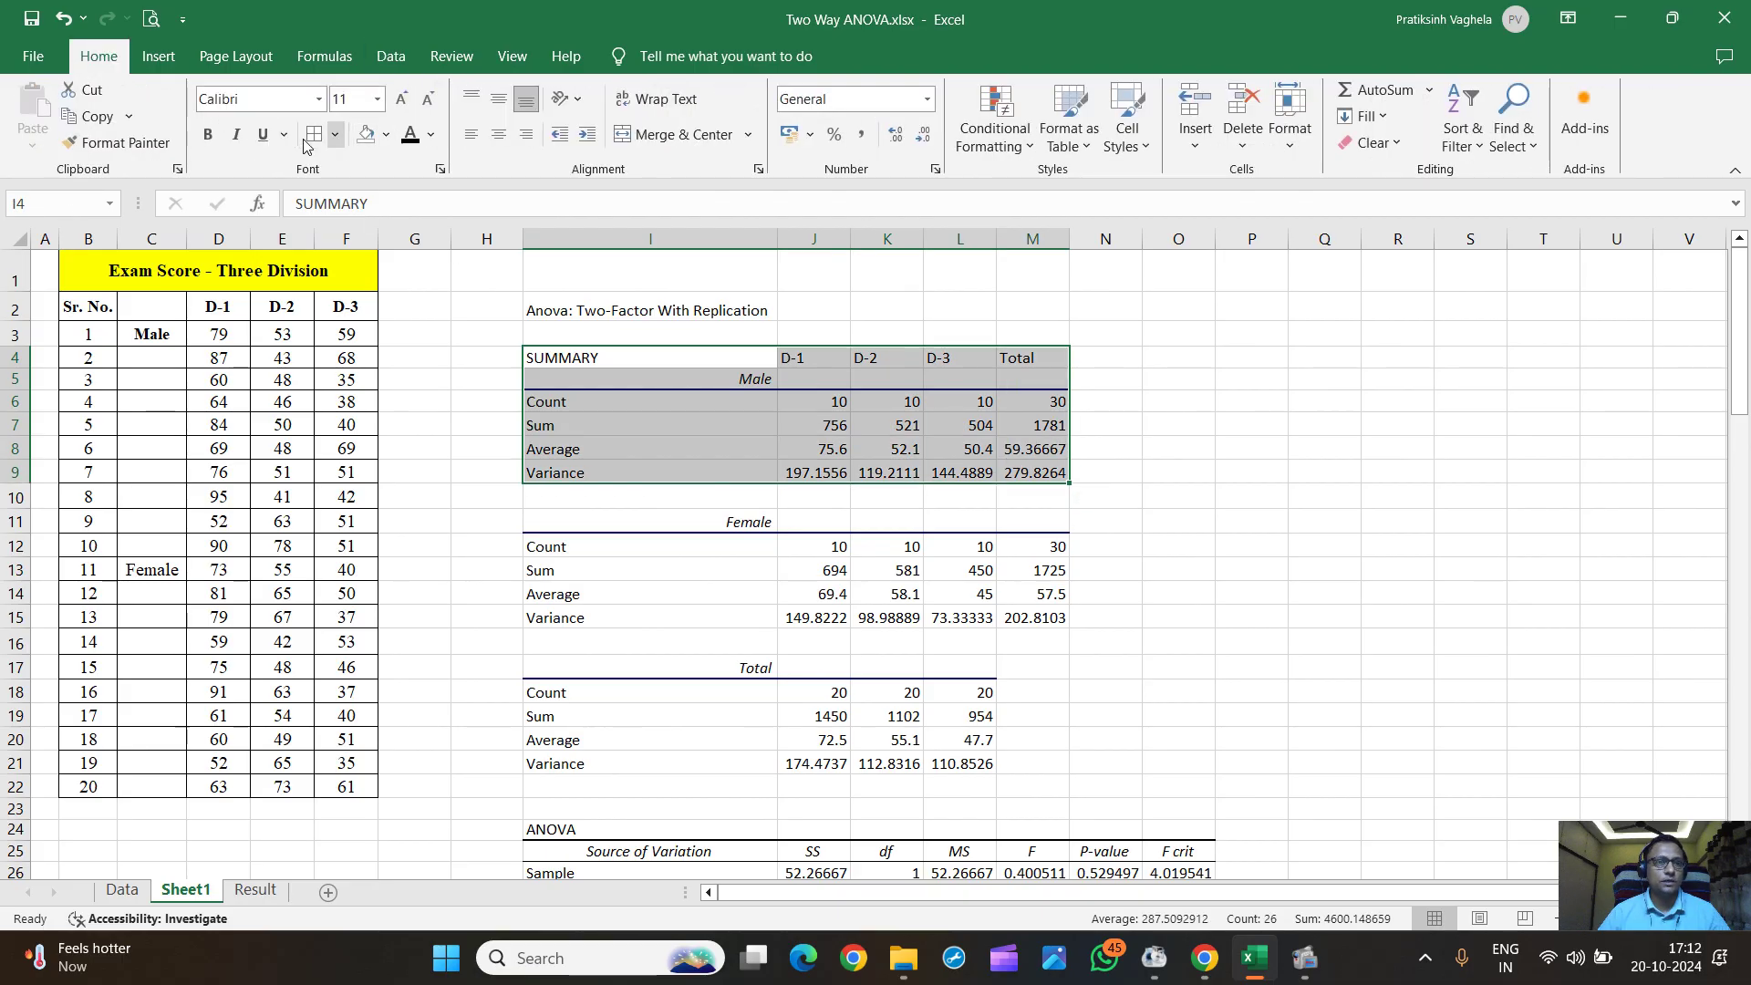
left_click(314, 135)
left_click(770, 358)
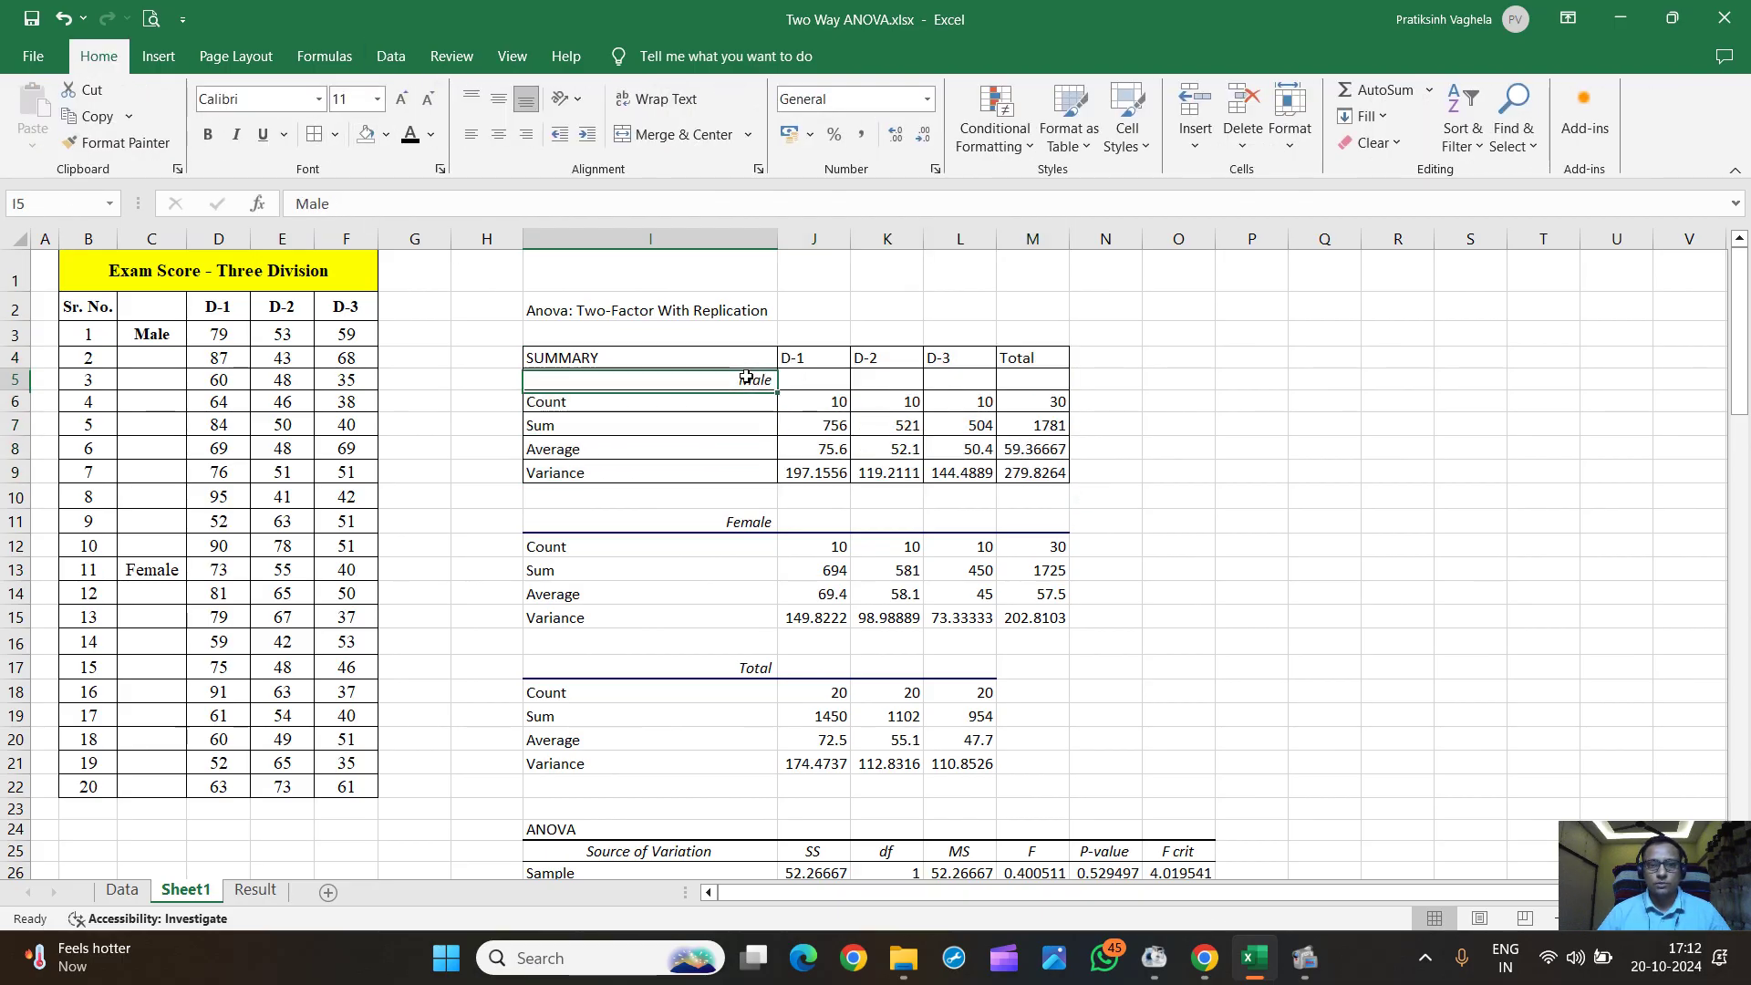
- Review the Male headers, Average and Variance rows, then the Female block I11:M15
key("Down")
left_click_drag(799, 361, 953, 358)
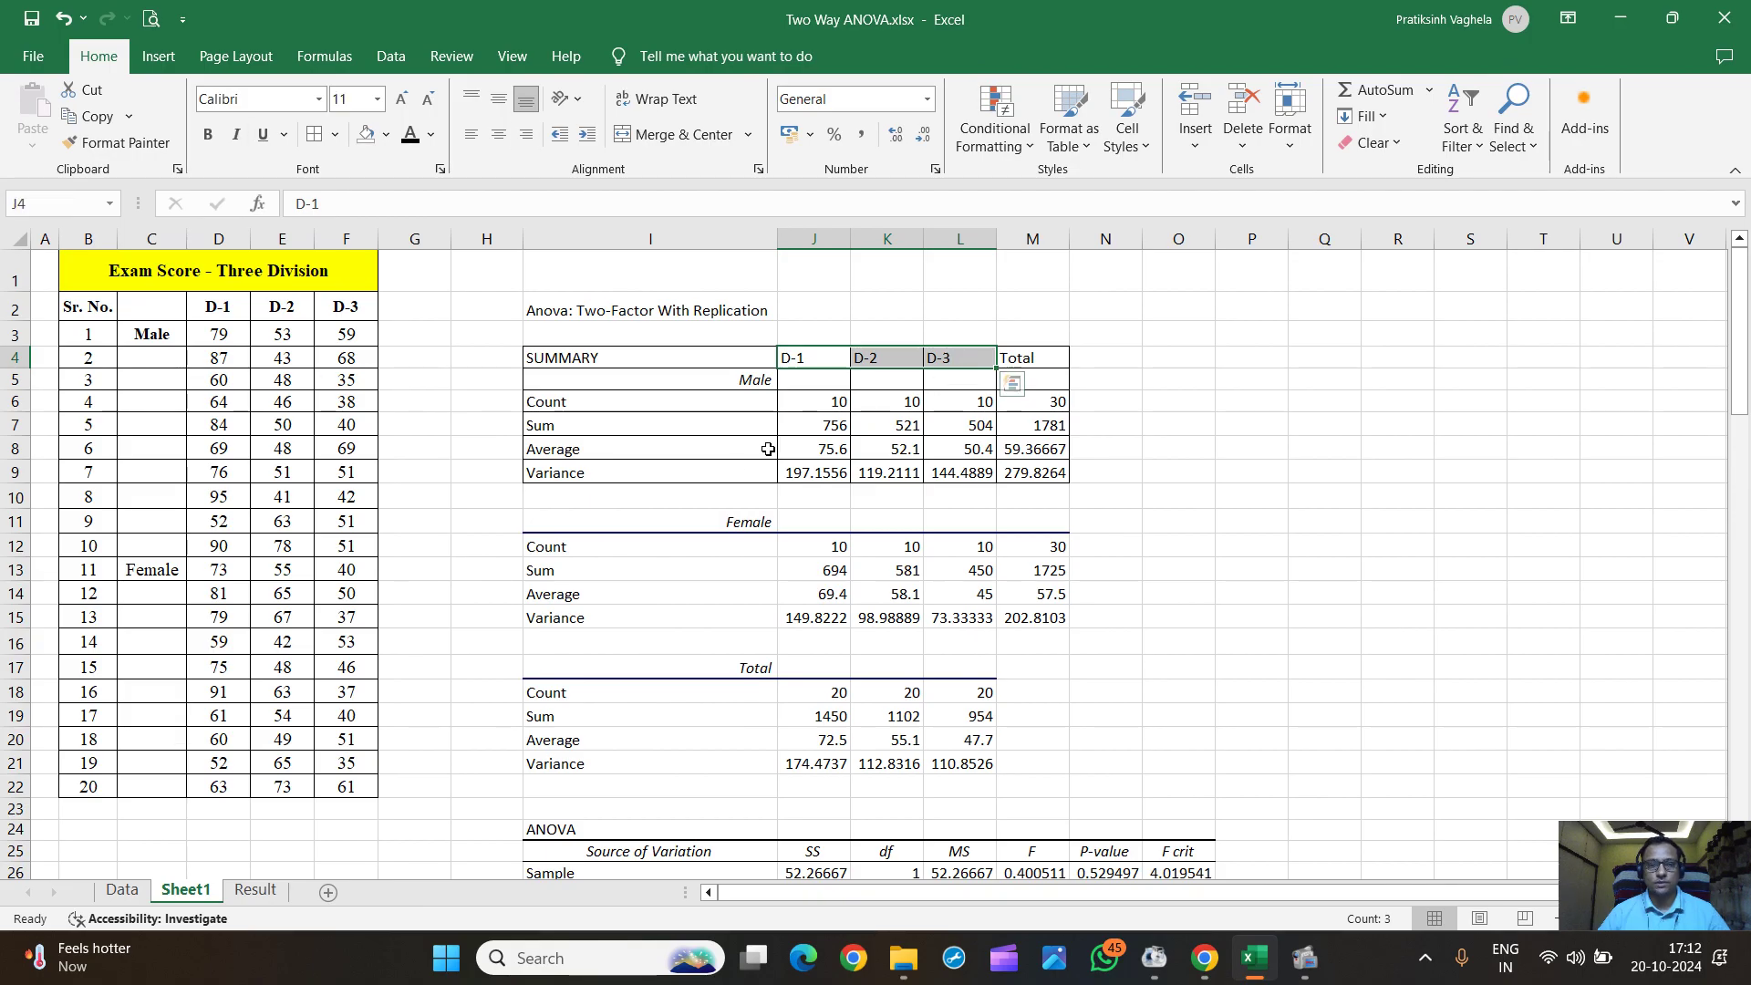
left_click_drag(762, 449, 980, 449)
left_click_drag(684, 474, 955, 473)
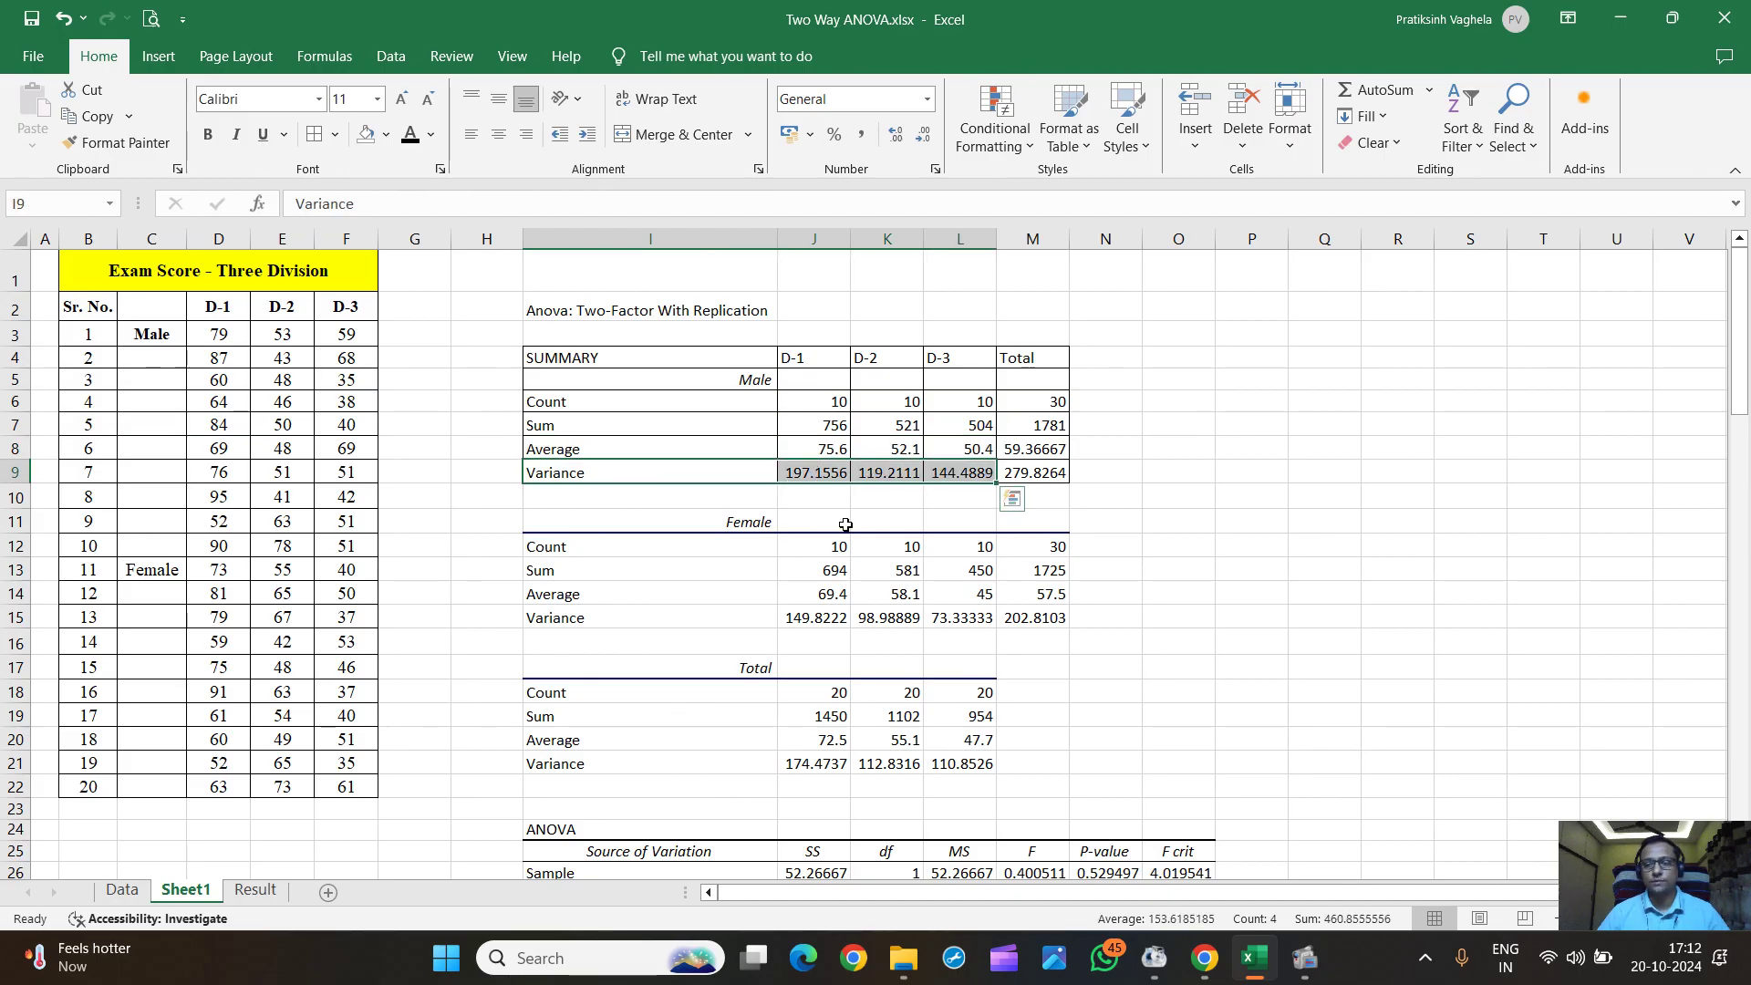
left_click_drag(618, 356, 1028, 473)
scroll(857, 381, "down", 2)
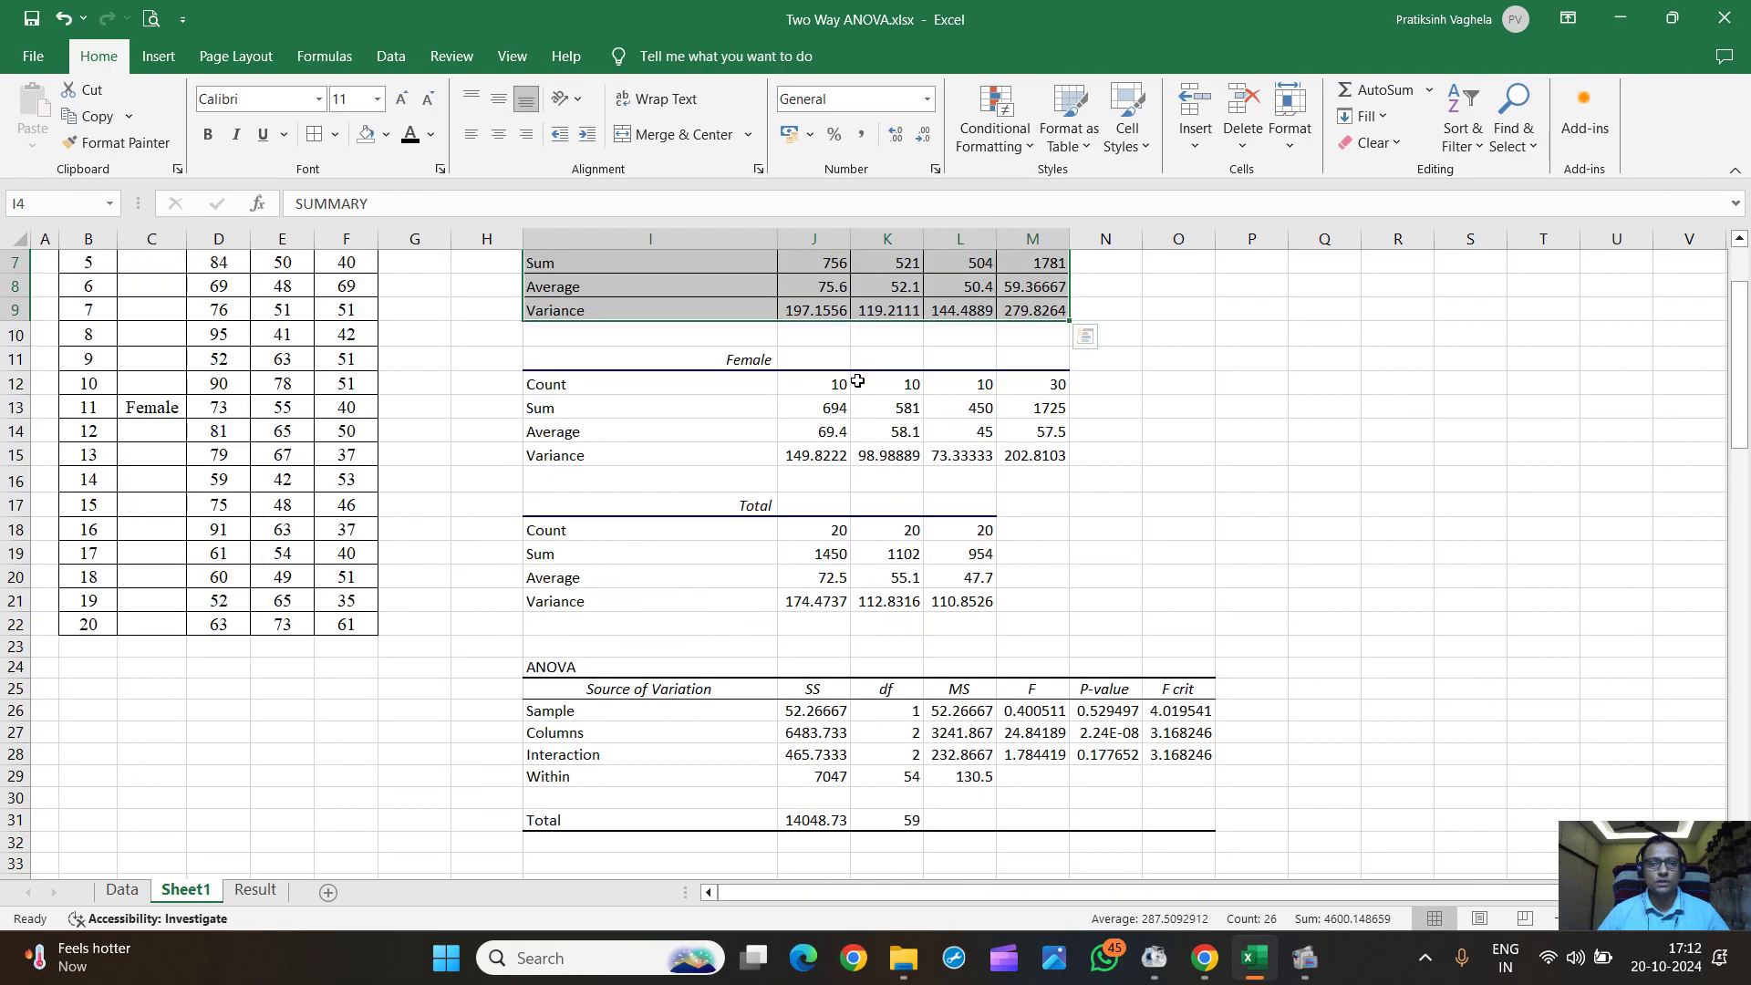
left_click_drag(744, 361, 1026, 458)
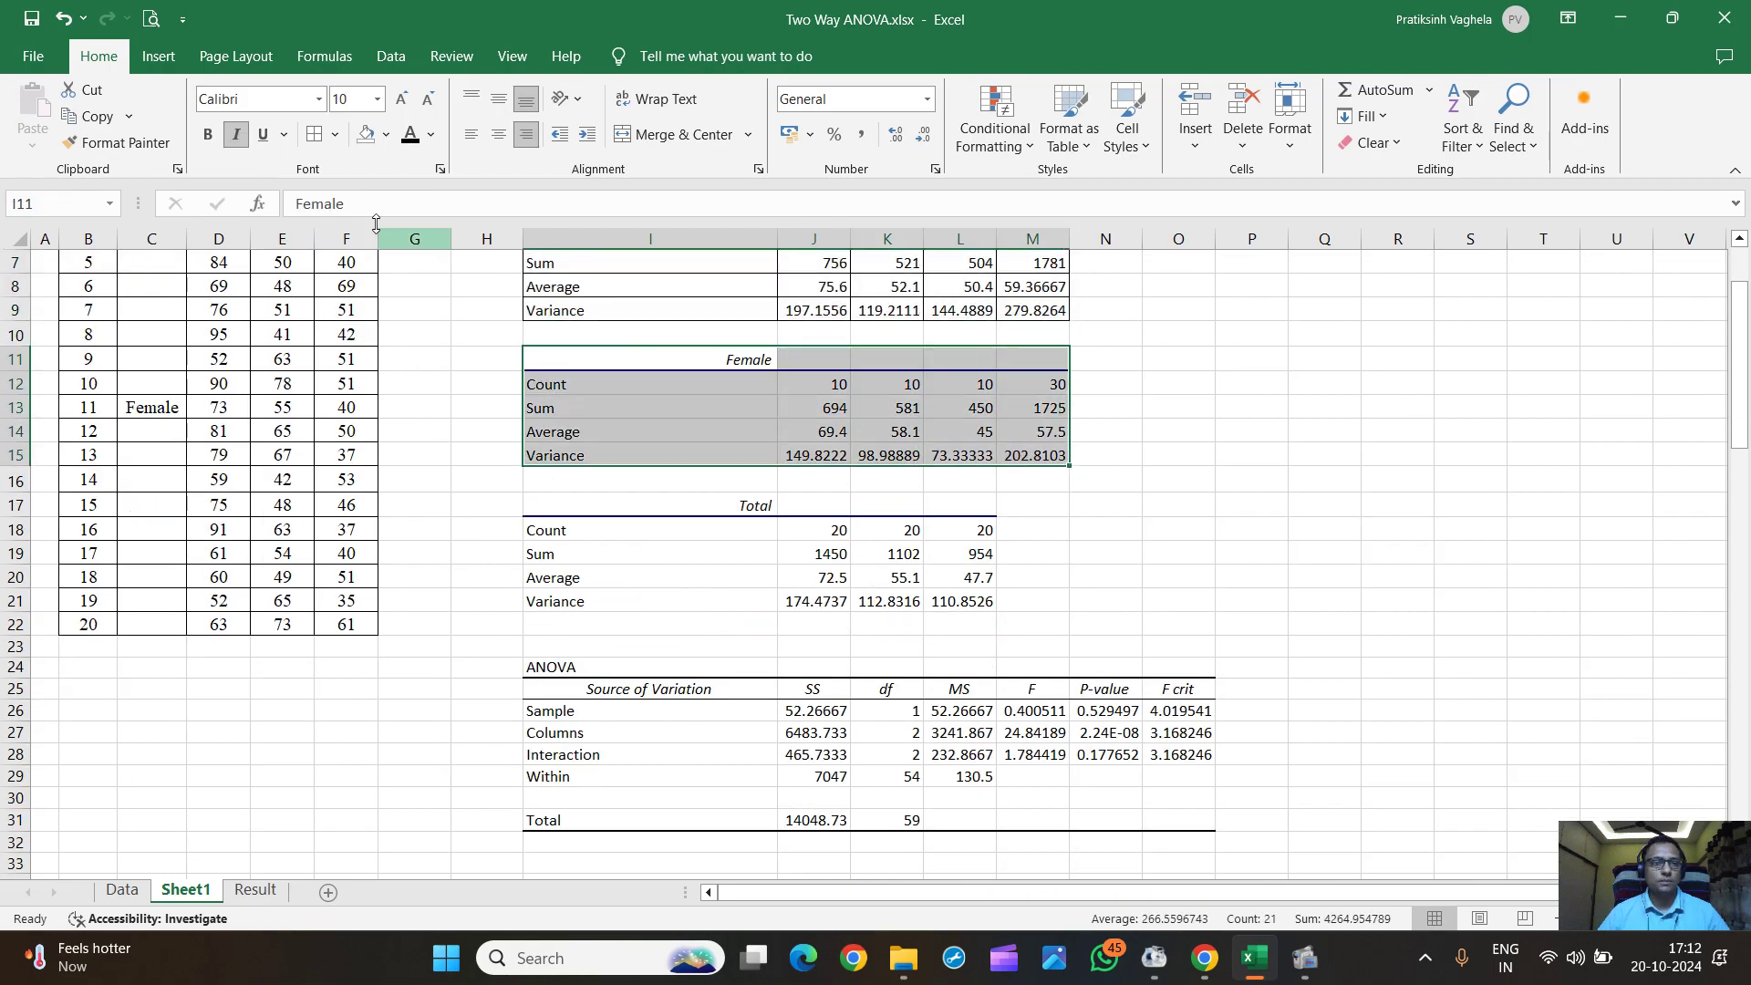
left_click(822, 401)
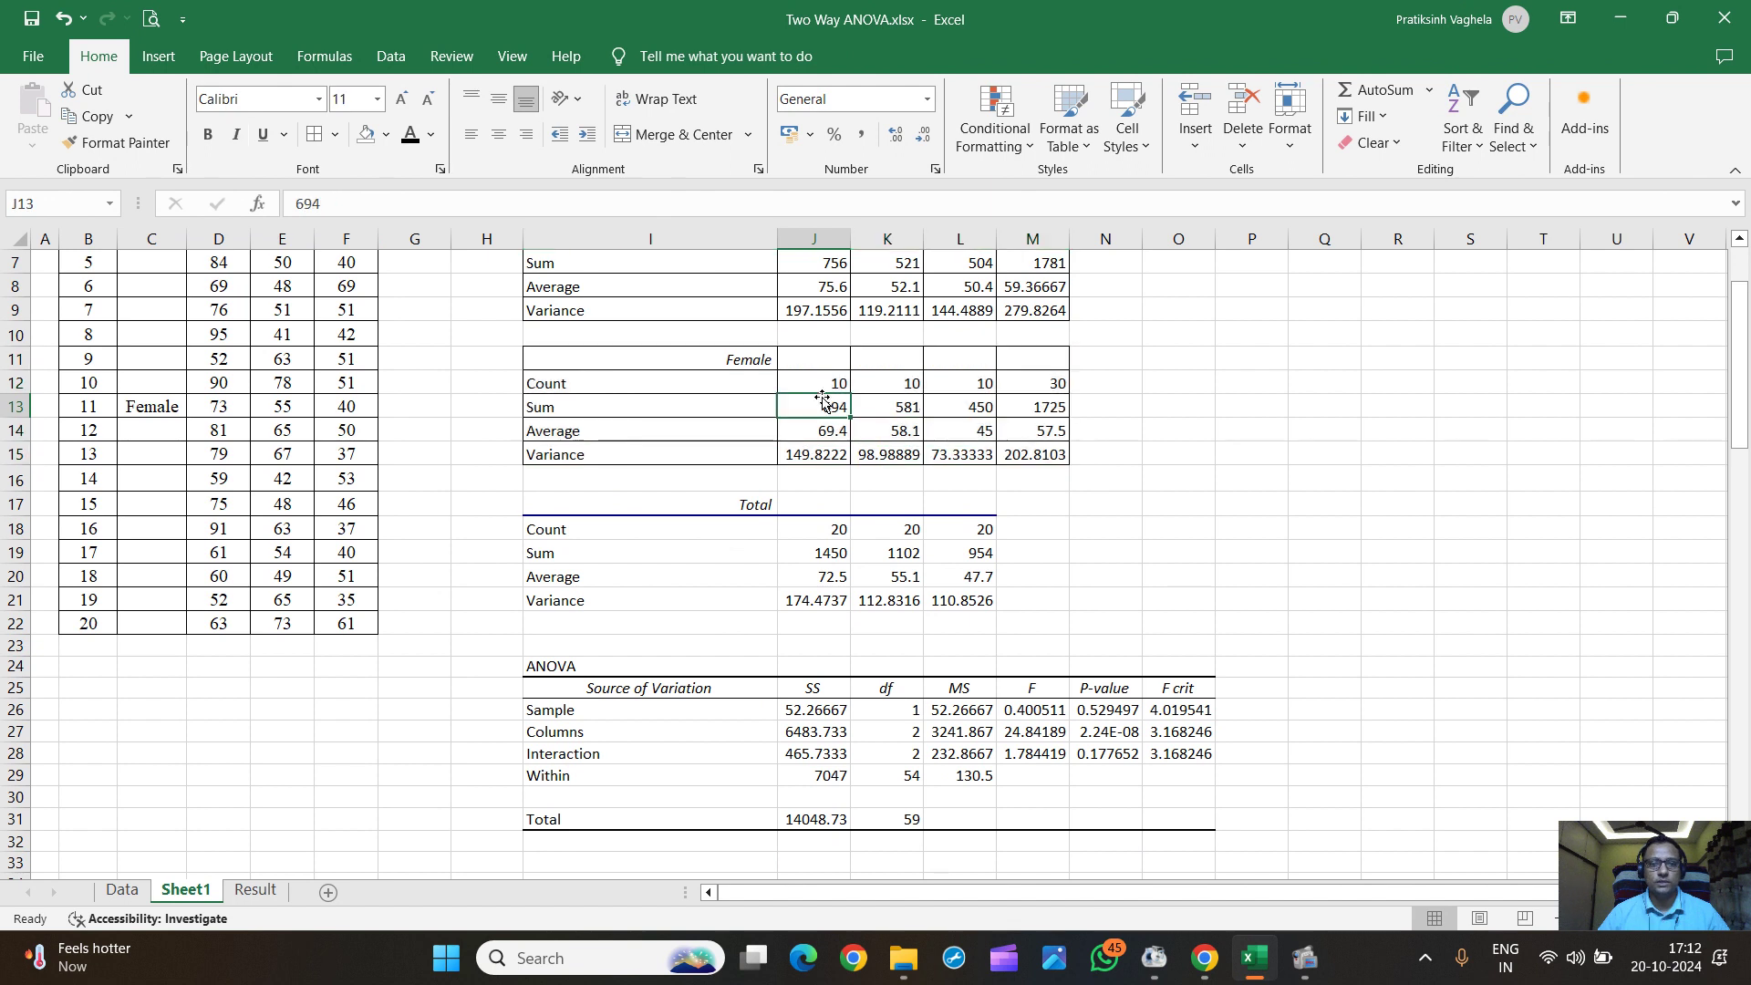
- Inspect the Total Average and Variance values and the ANOVA table I24:O31
scroll(821, 401, "down", 1)
left_click_drag(761, 435, 959, 522)
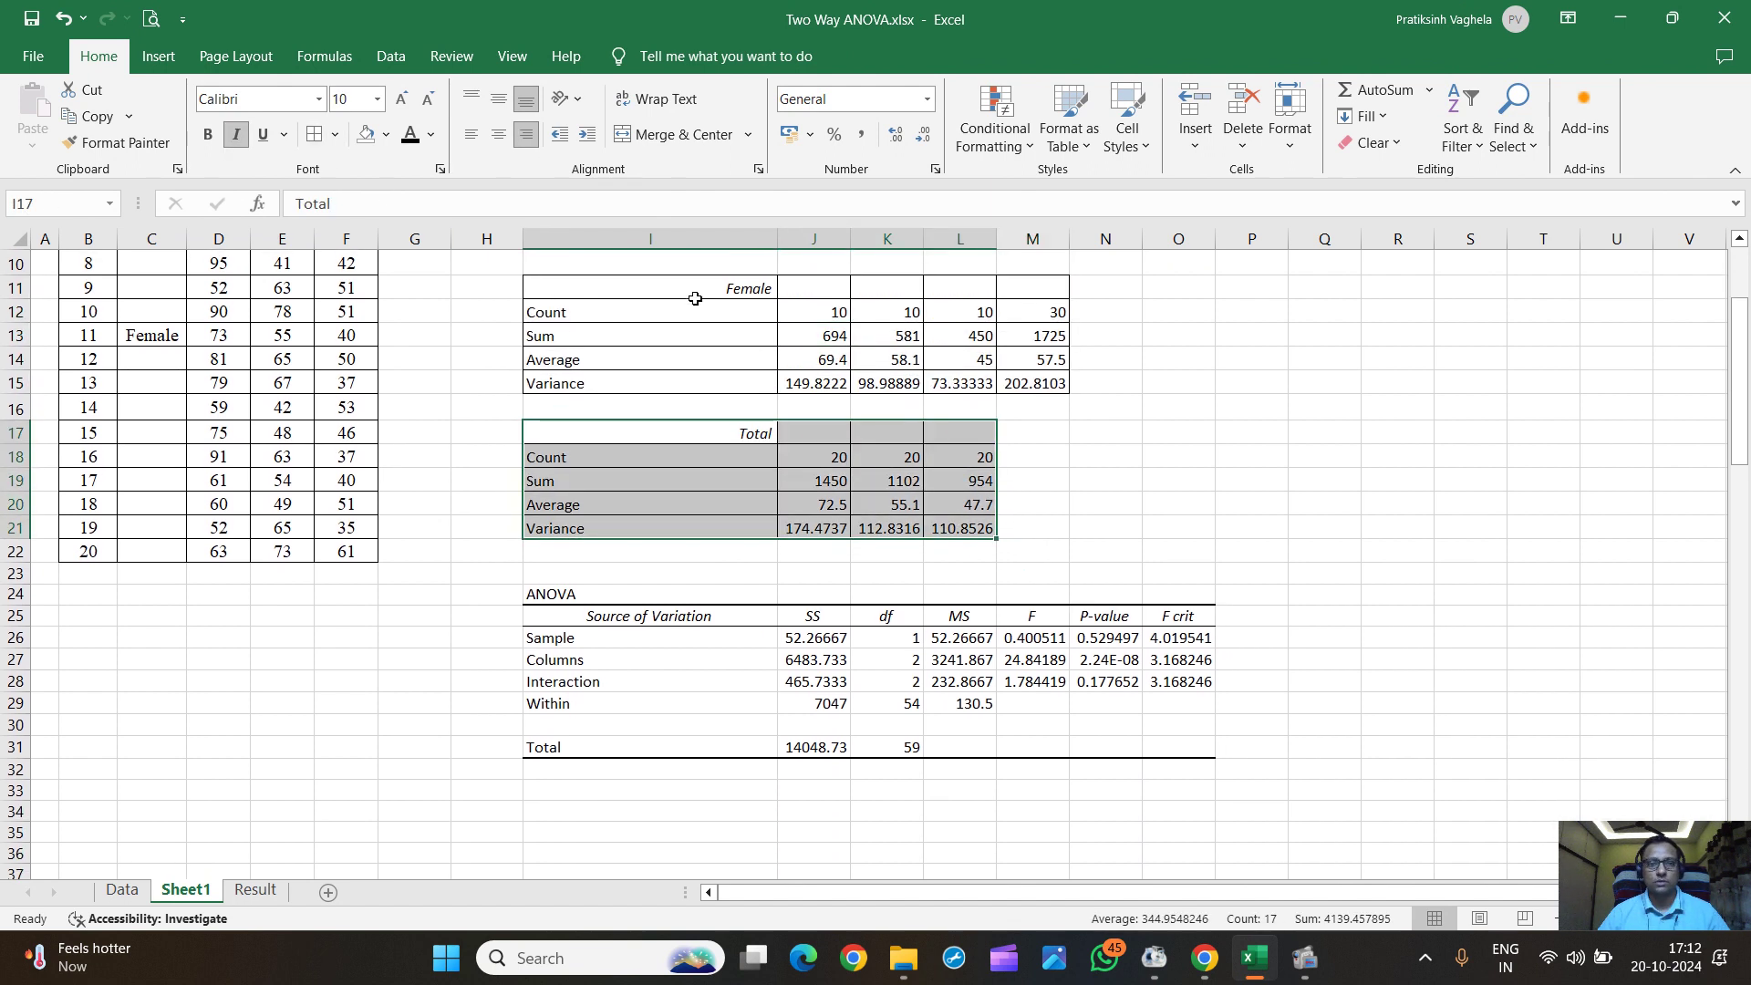
left_click(831, 480)
left_click_drag(824, 508, 958, 505)
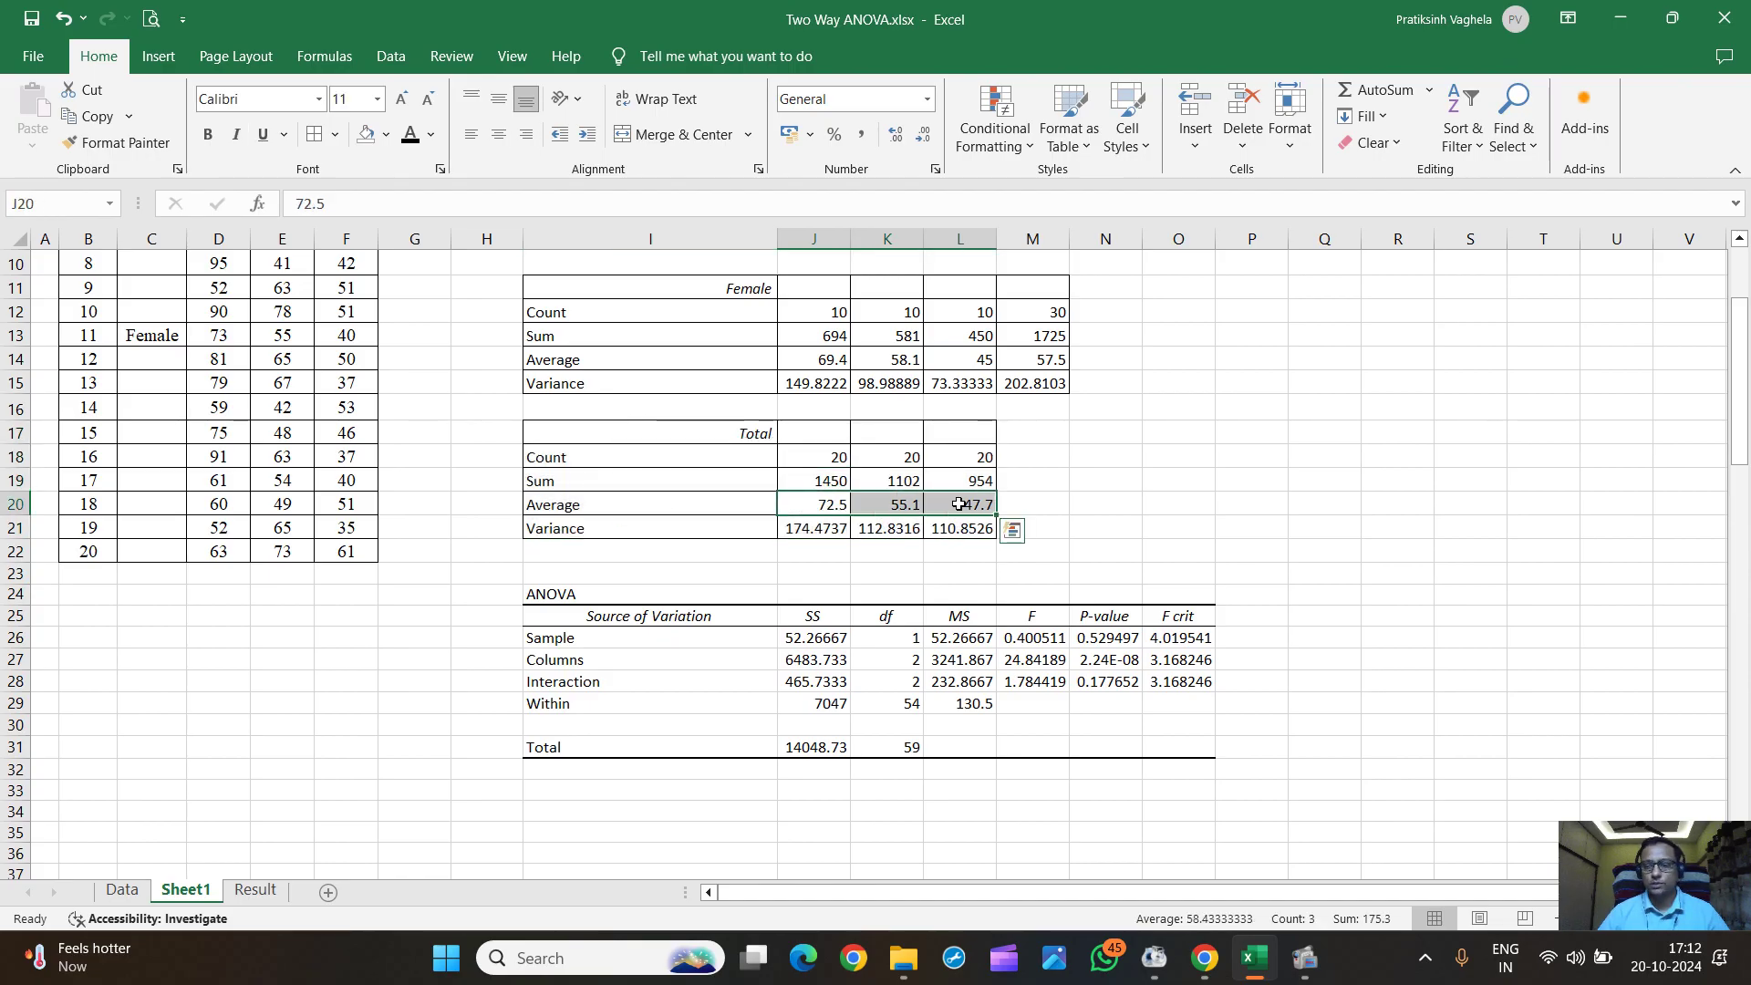
left_click_drag(816, 528, 962, 527)
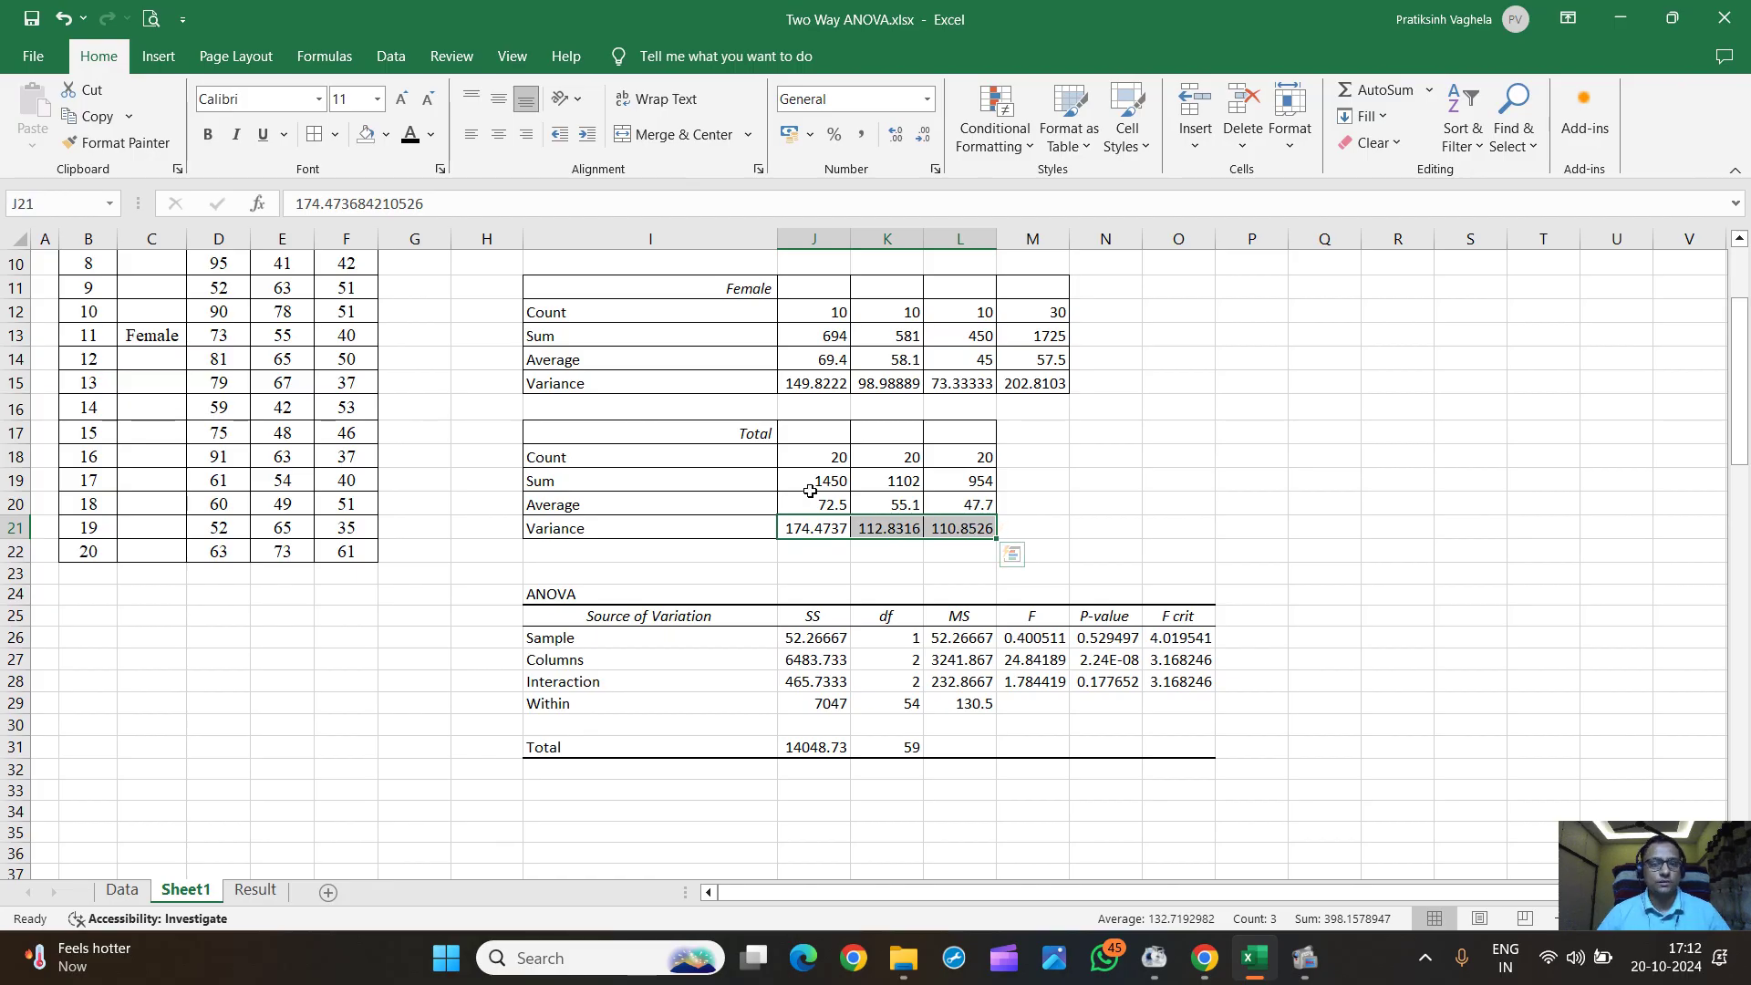
scroll(794, 497, "down", 1)
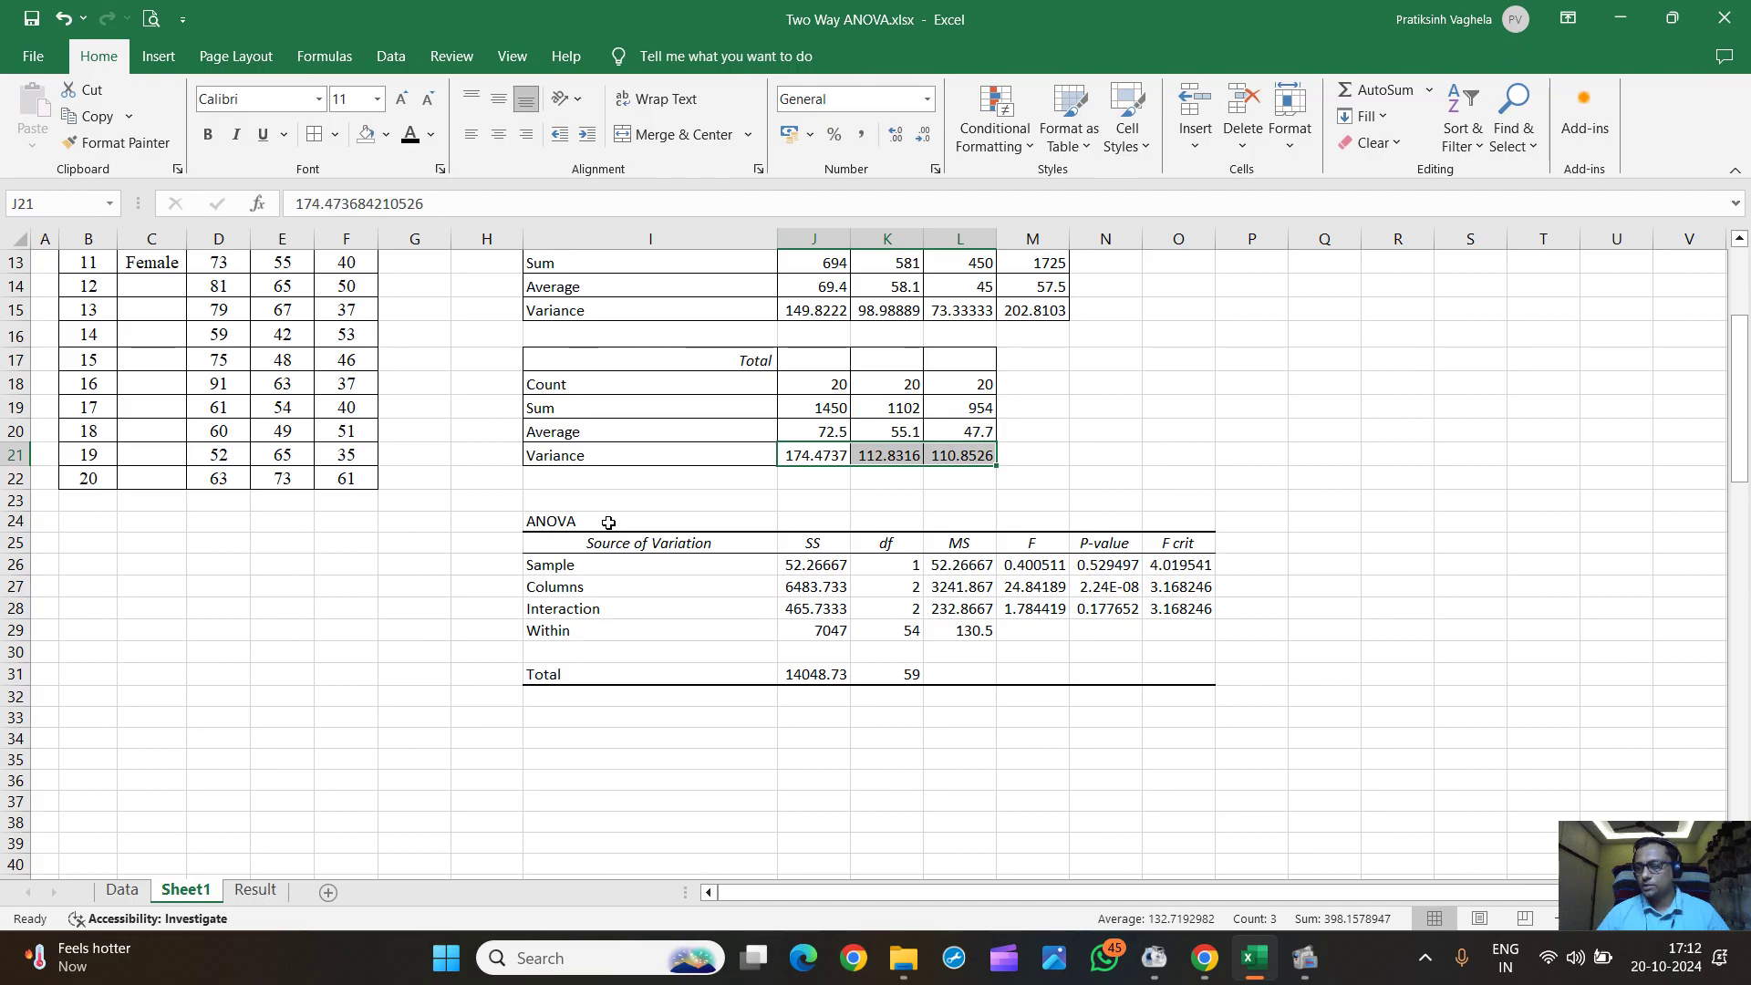
left_click_drag(608, 522, 1161, 672)
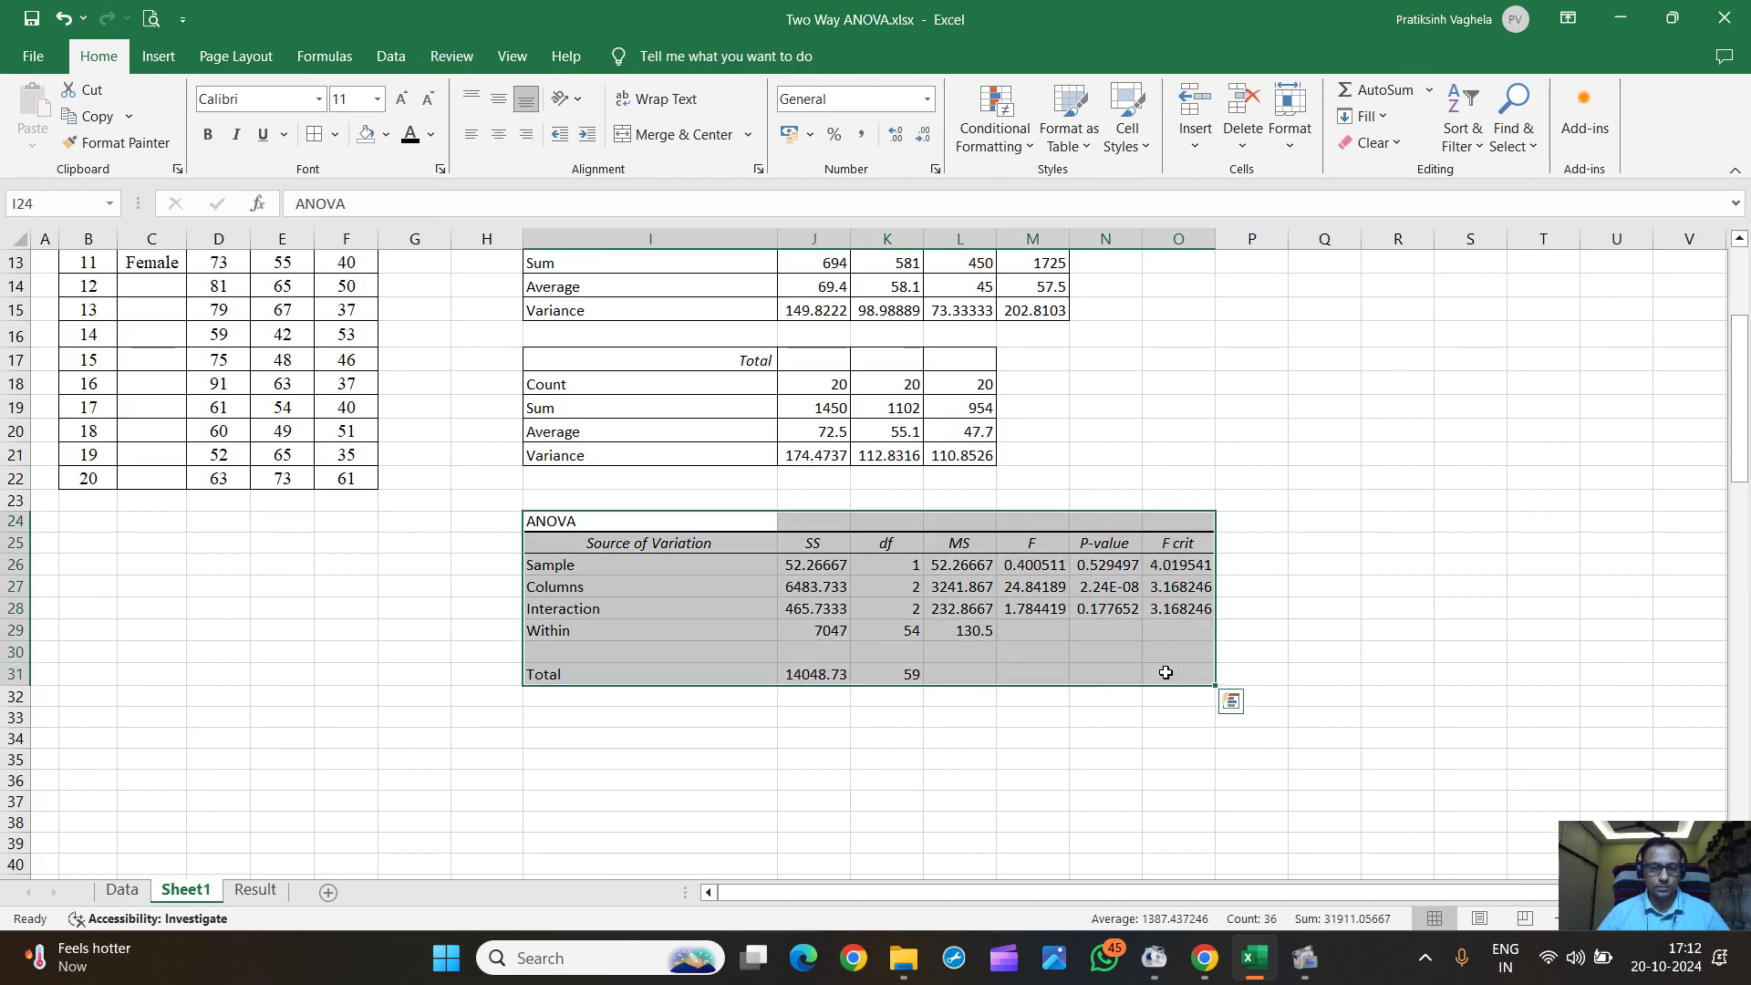
left_click(676, 622)
left_click(591, 518)
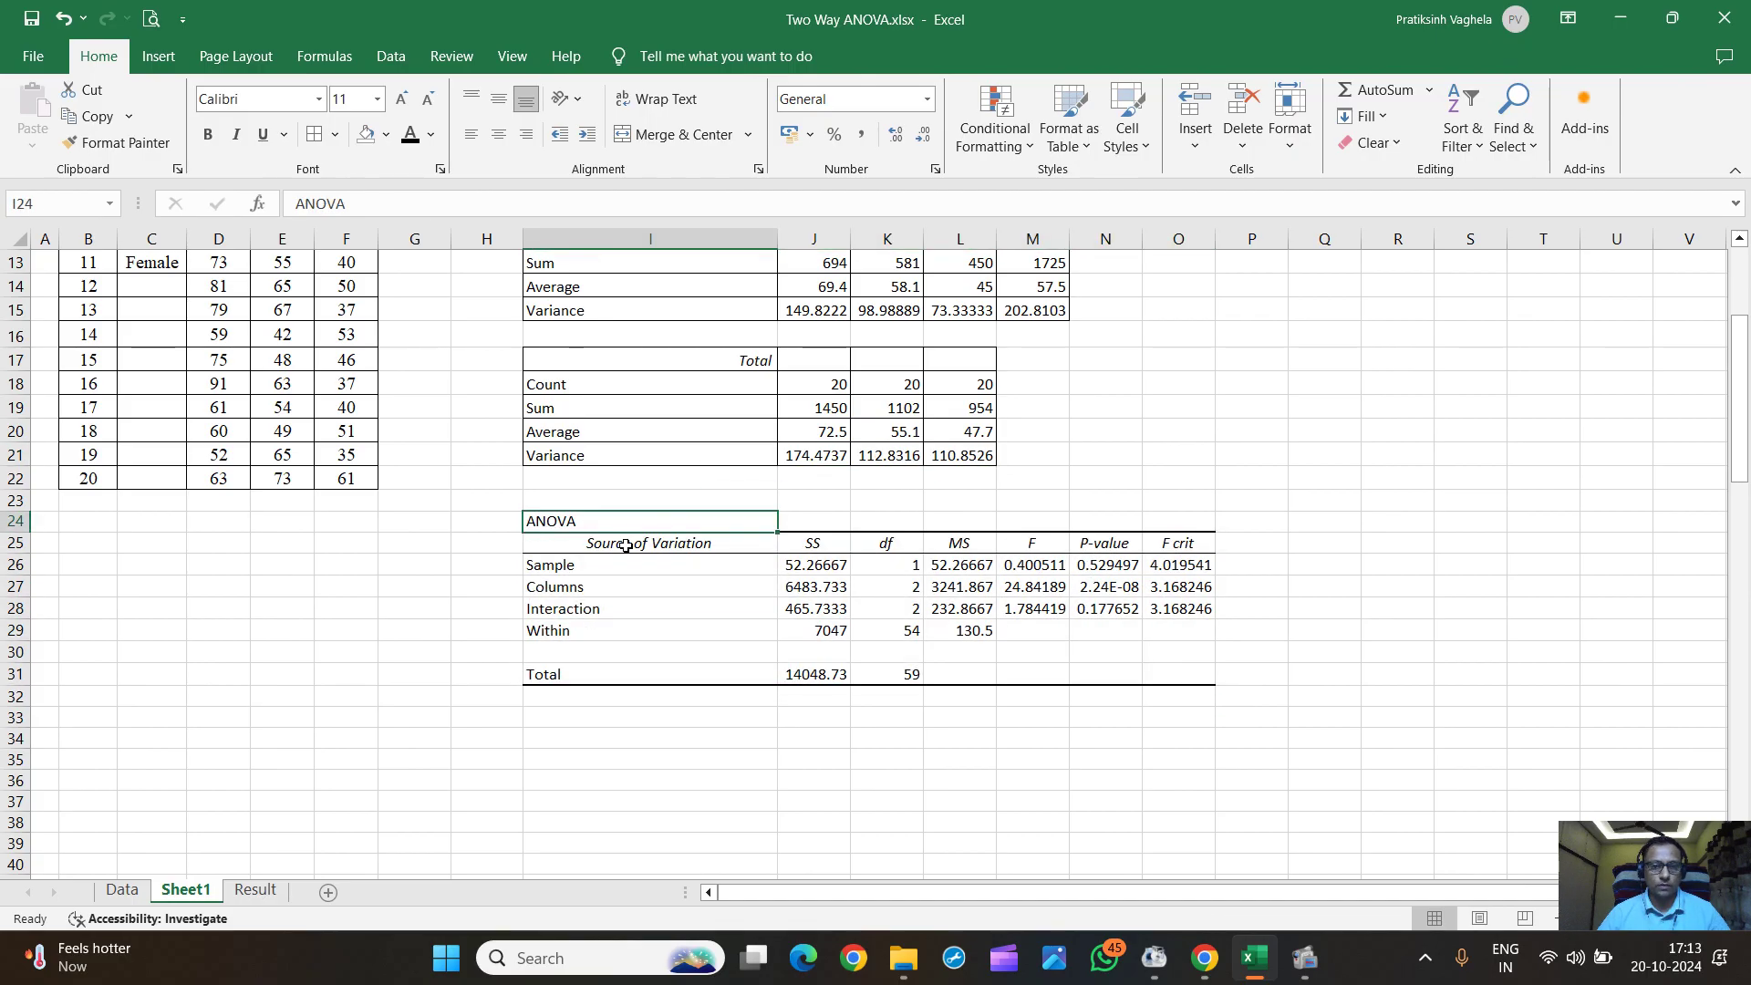
left_click(627, 546)
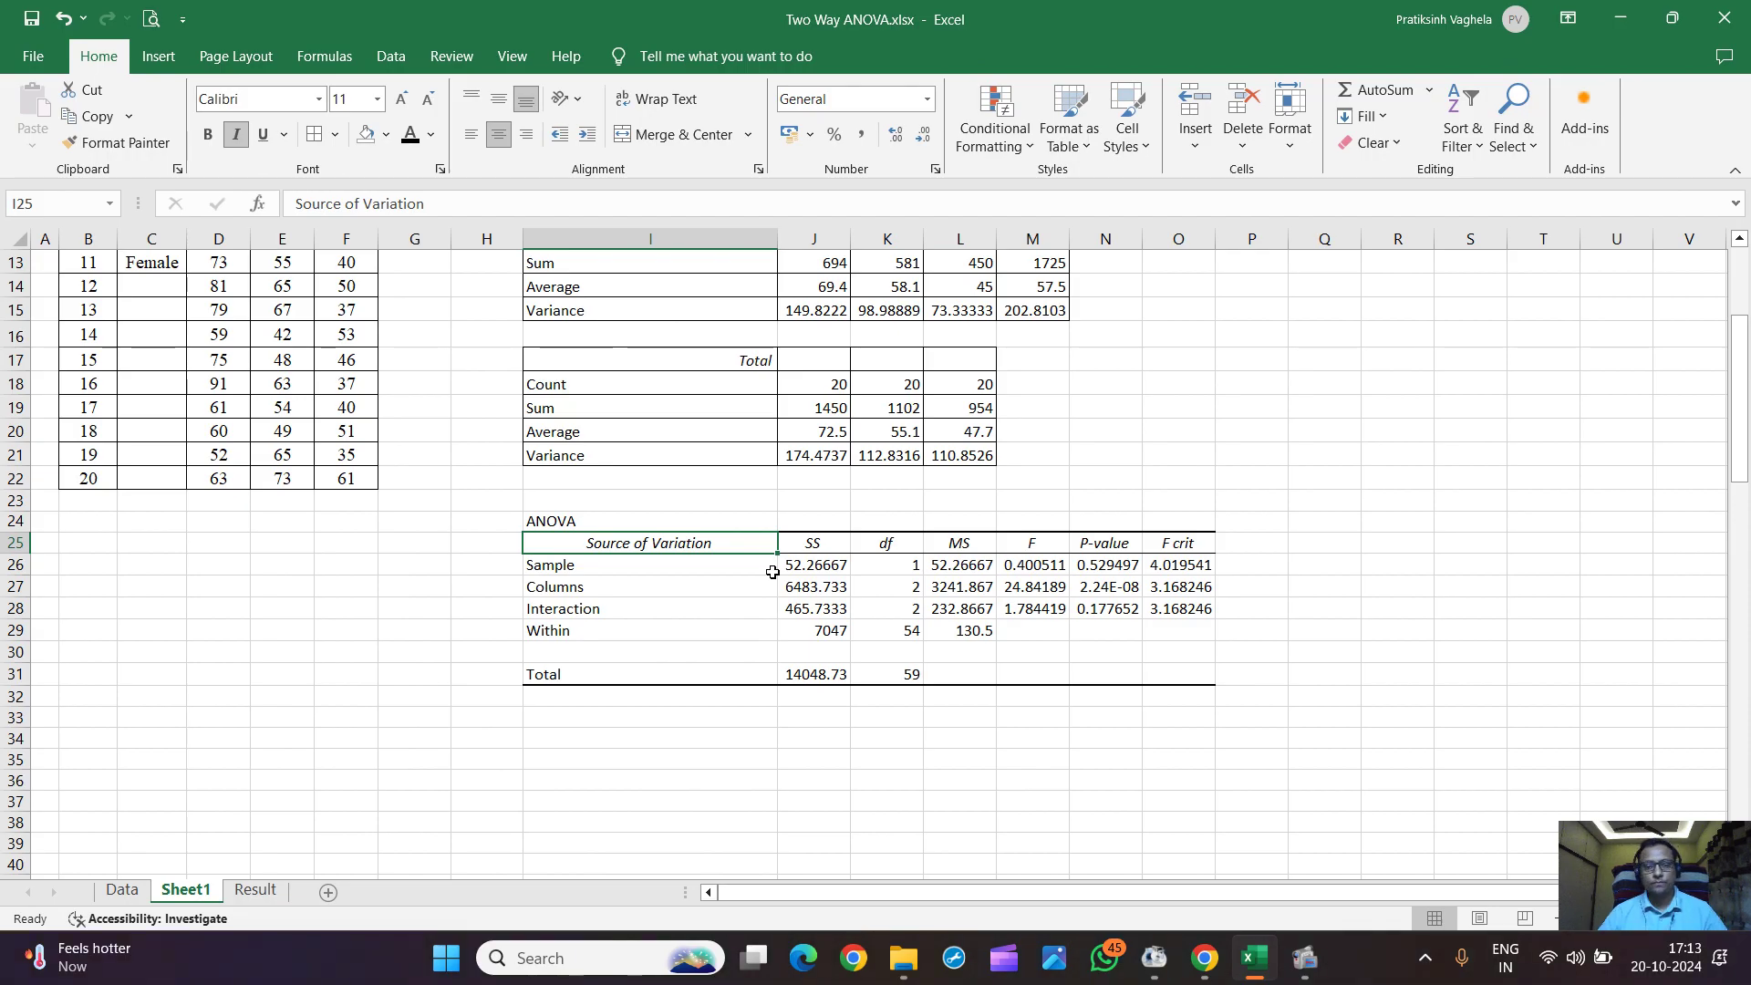
- On the Result sheet, review the ANOVA table's Sample, Columns and Interaction rows and P-values
left_click(256, 891)
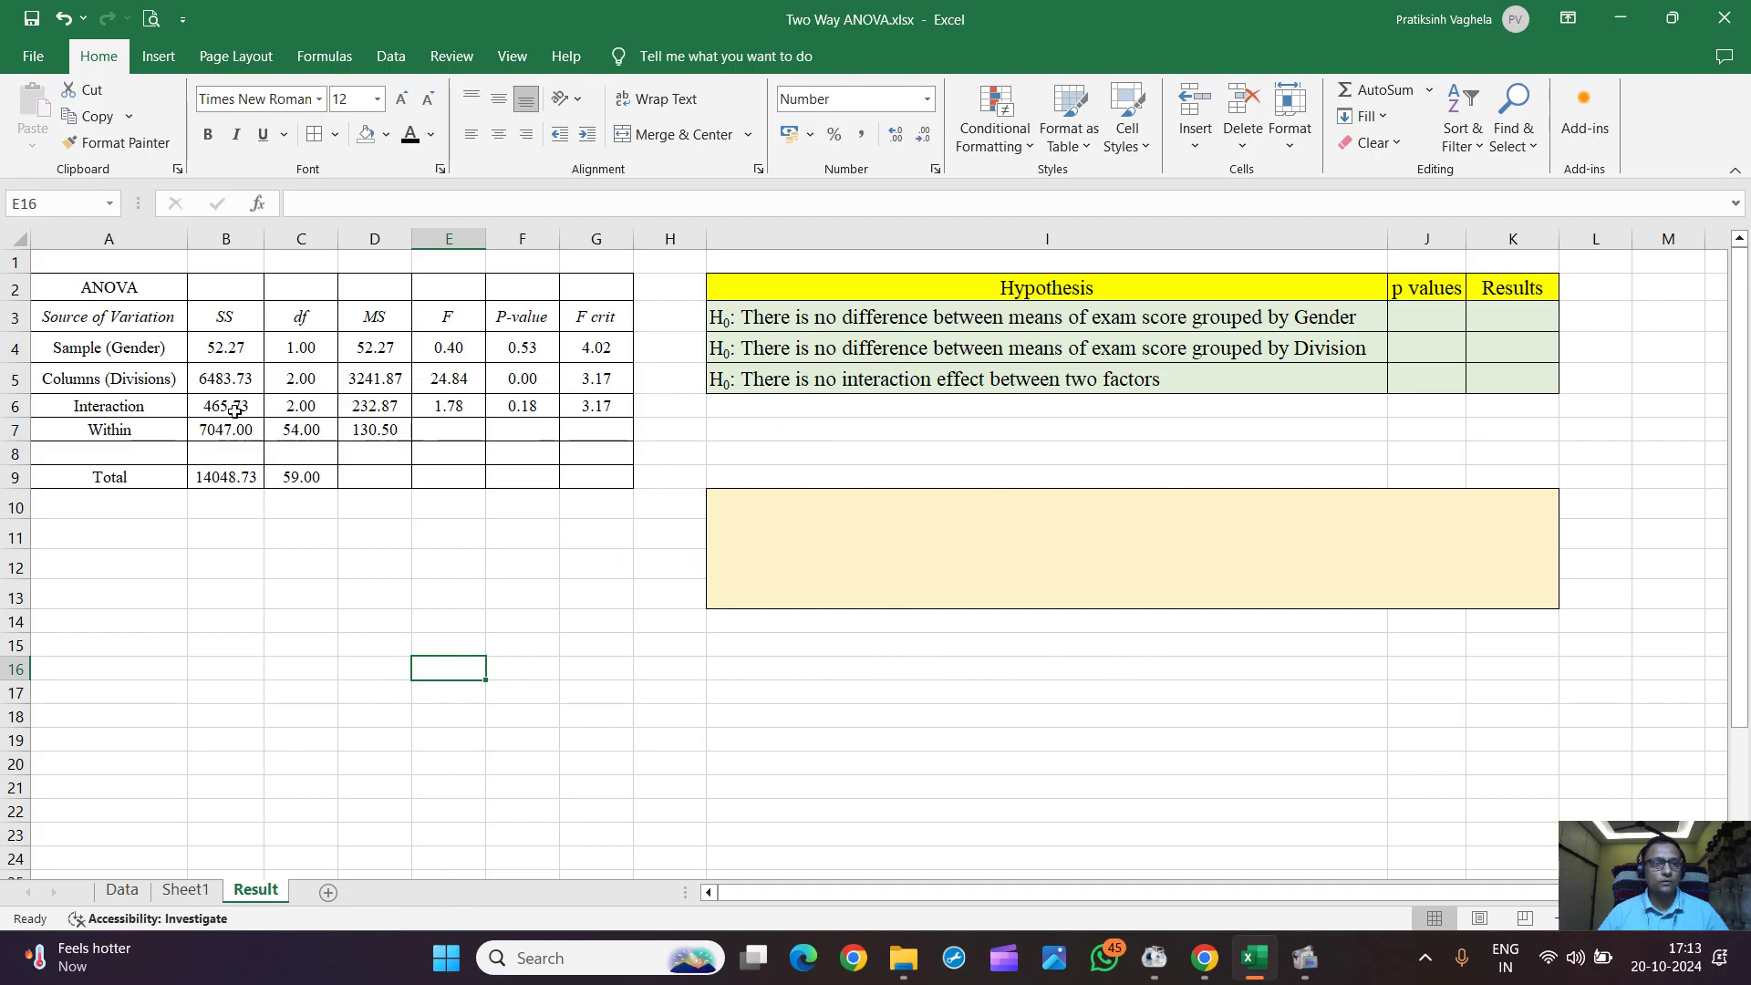
left_click_drag(139, 288, 607, 476)
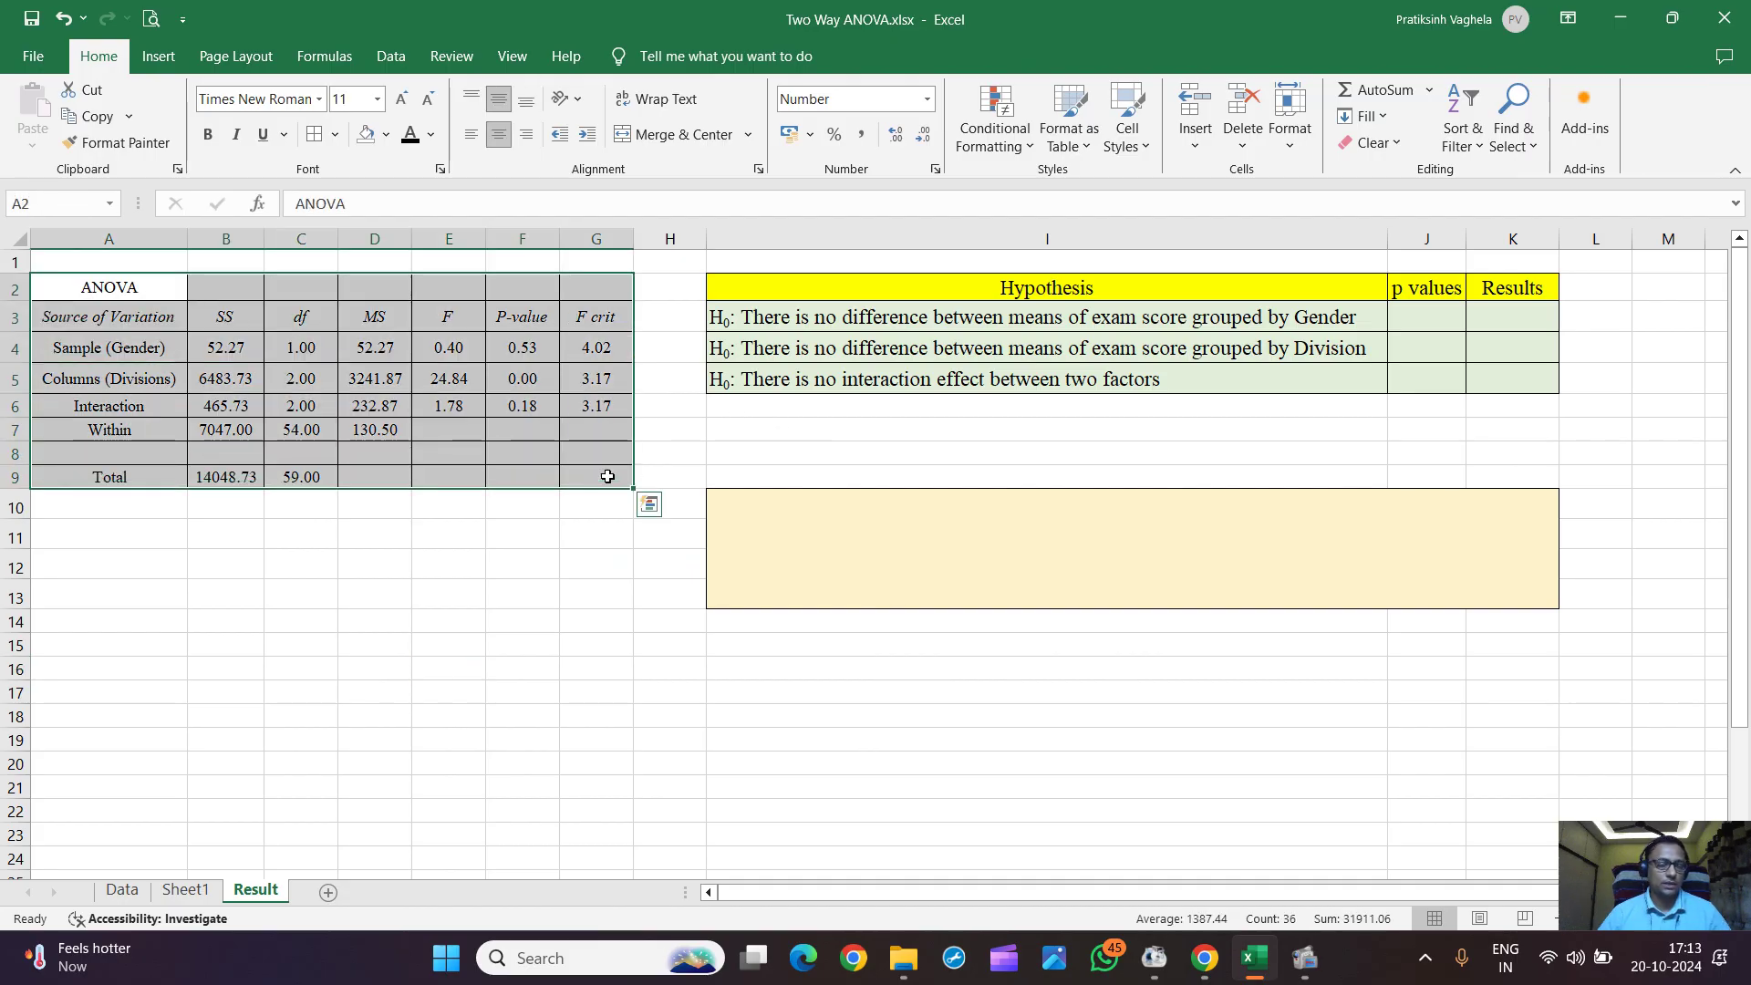
left_click(493, 600)
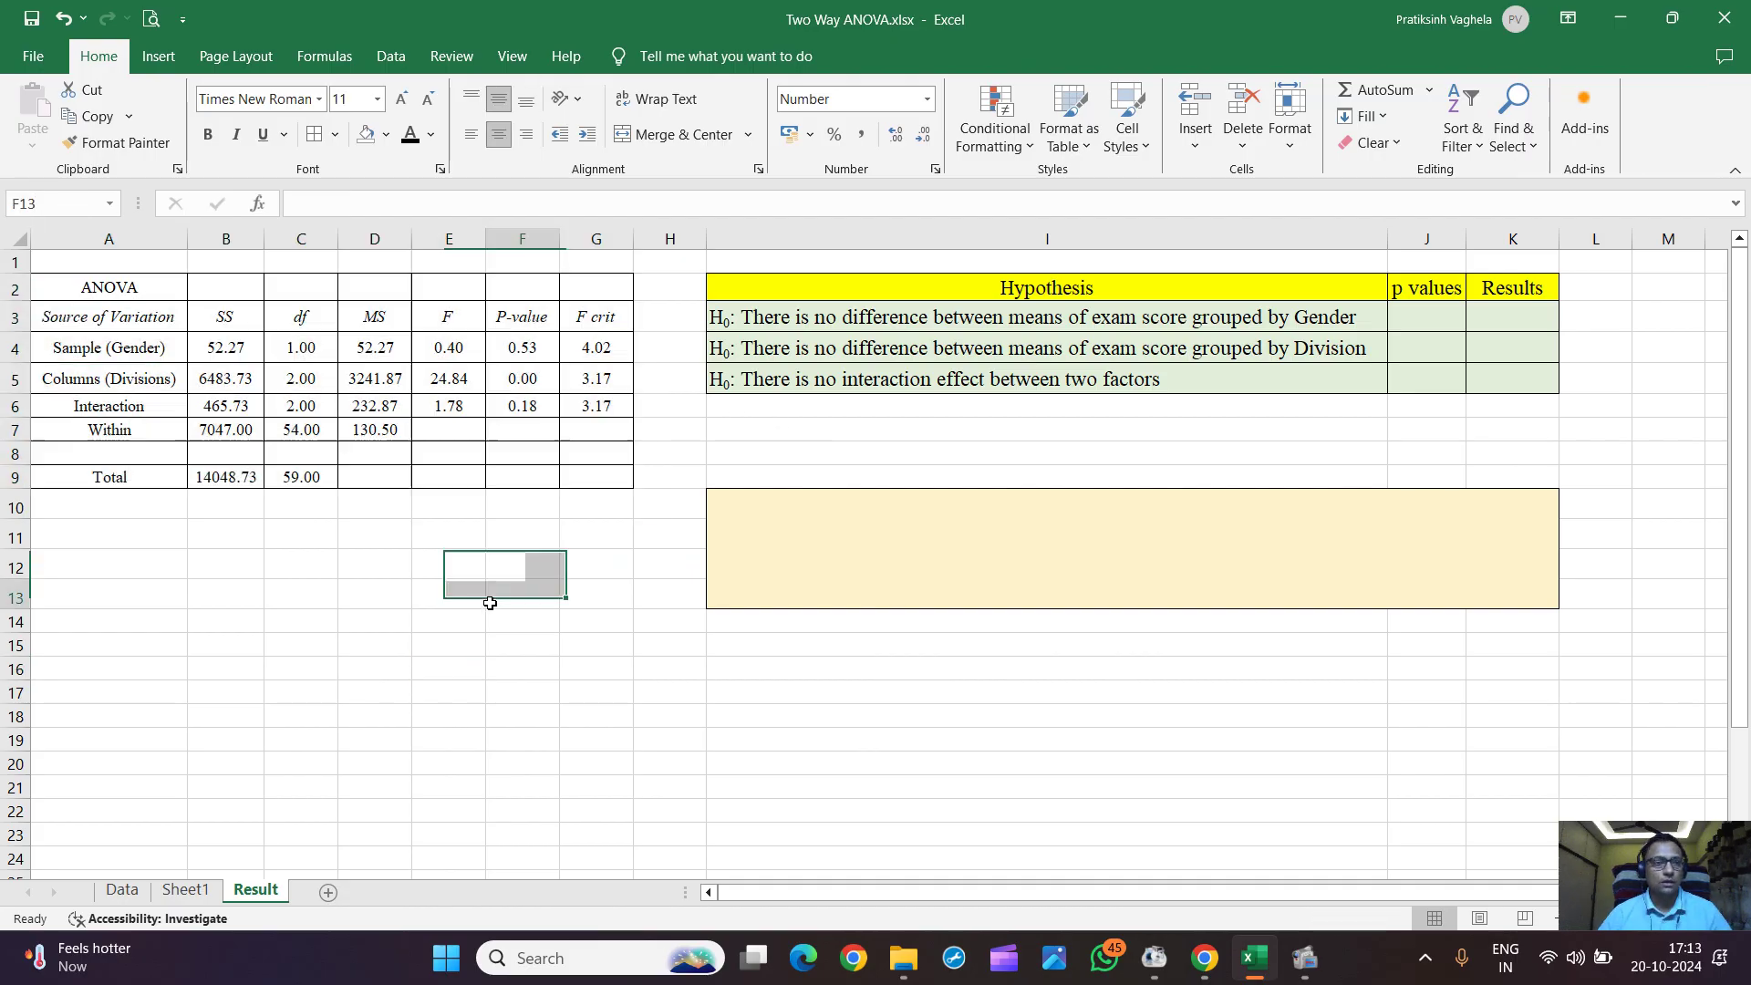
left_click(87, 350)
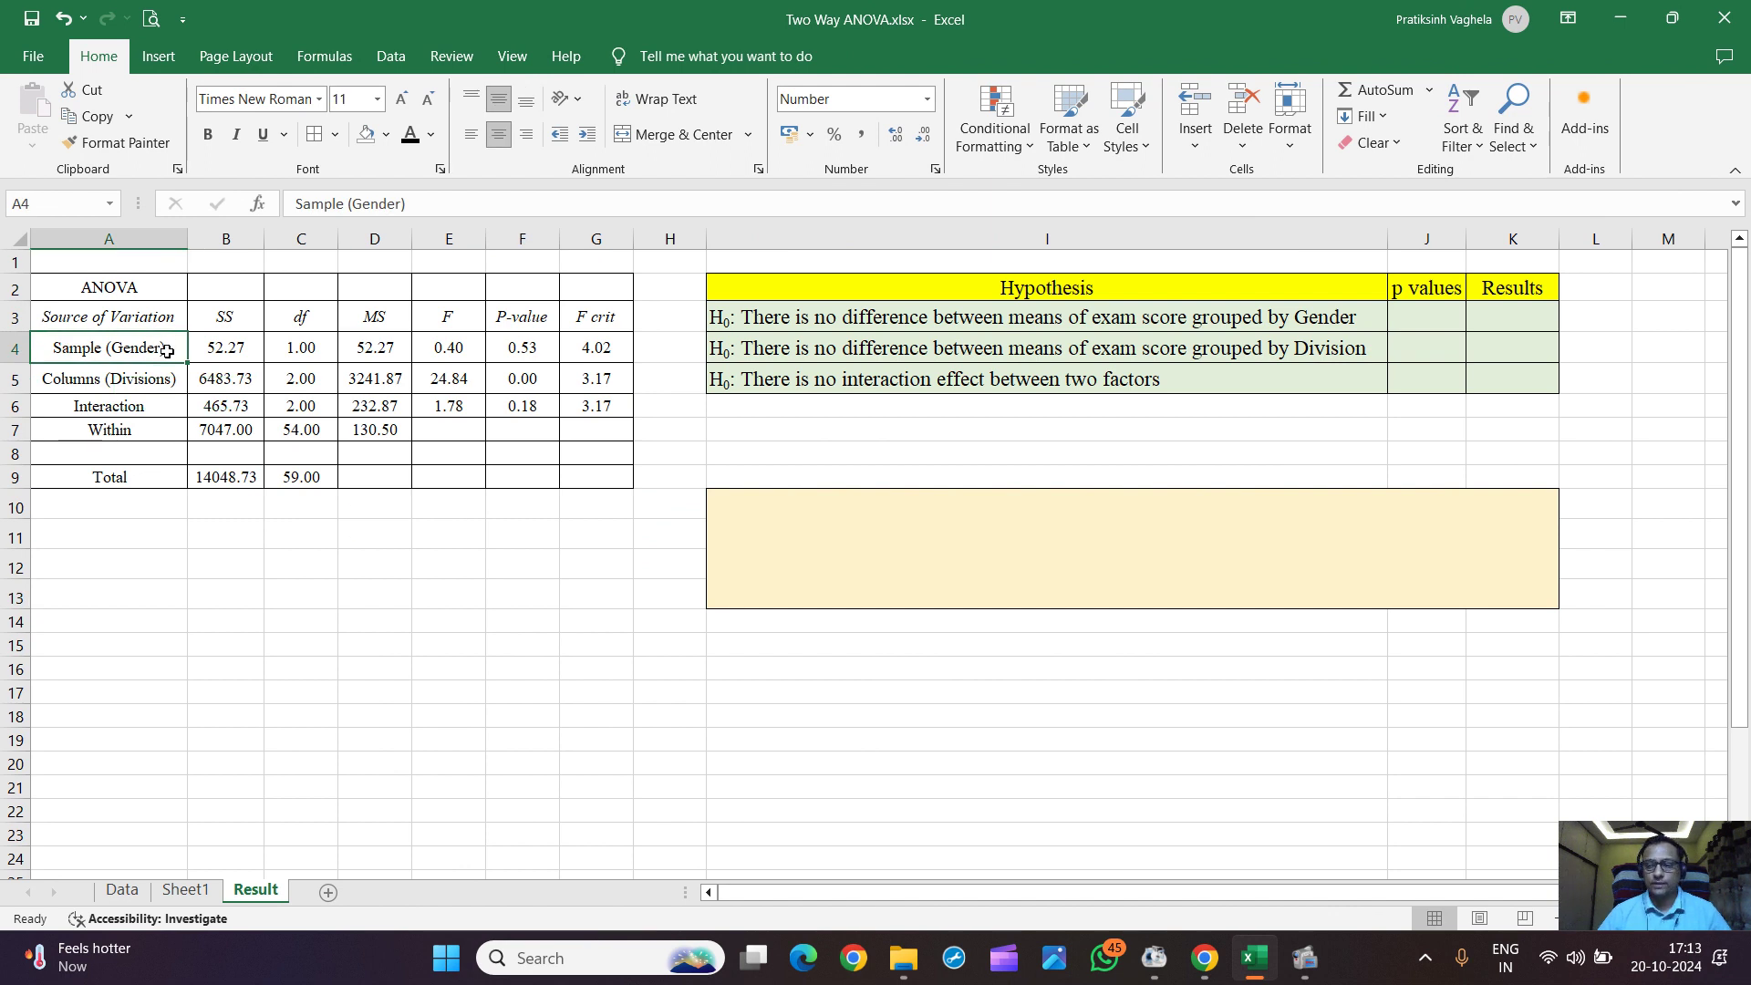
left_click(157, 383)
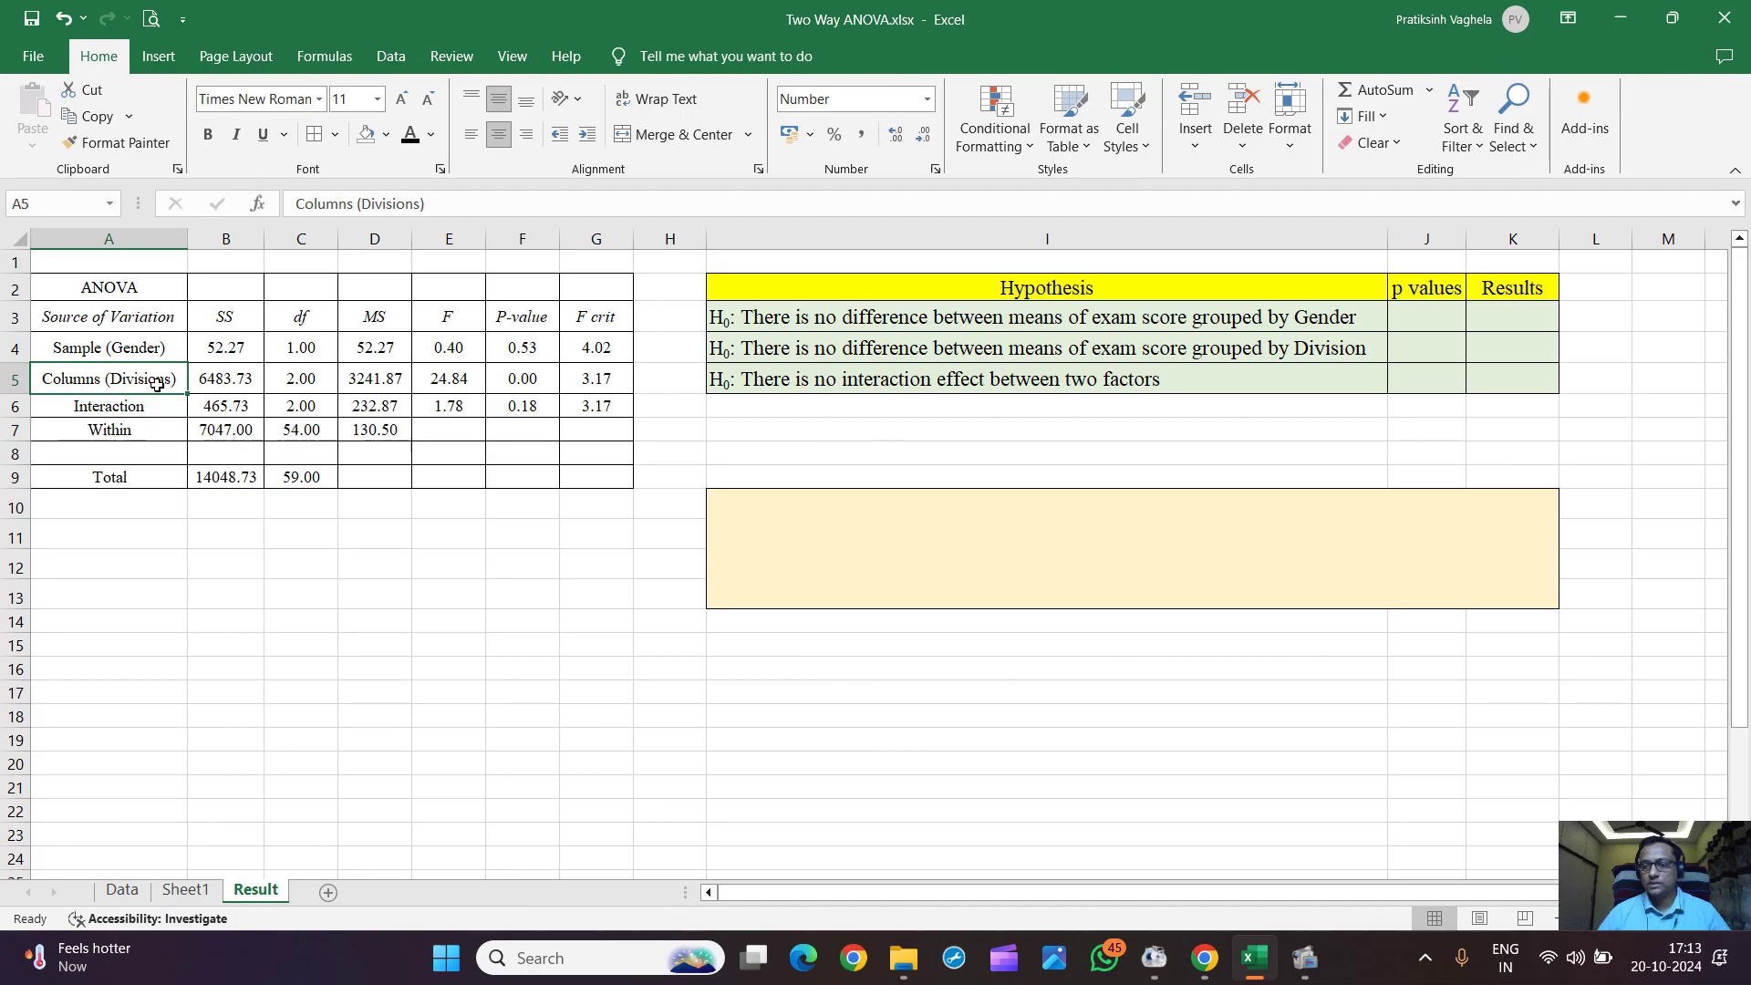
left_click(151, 410)
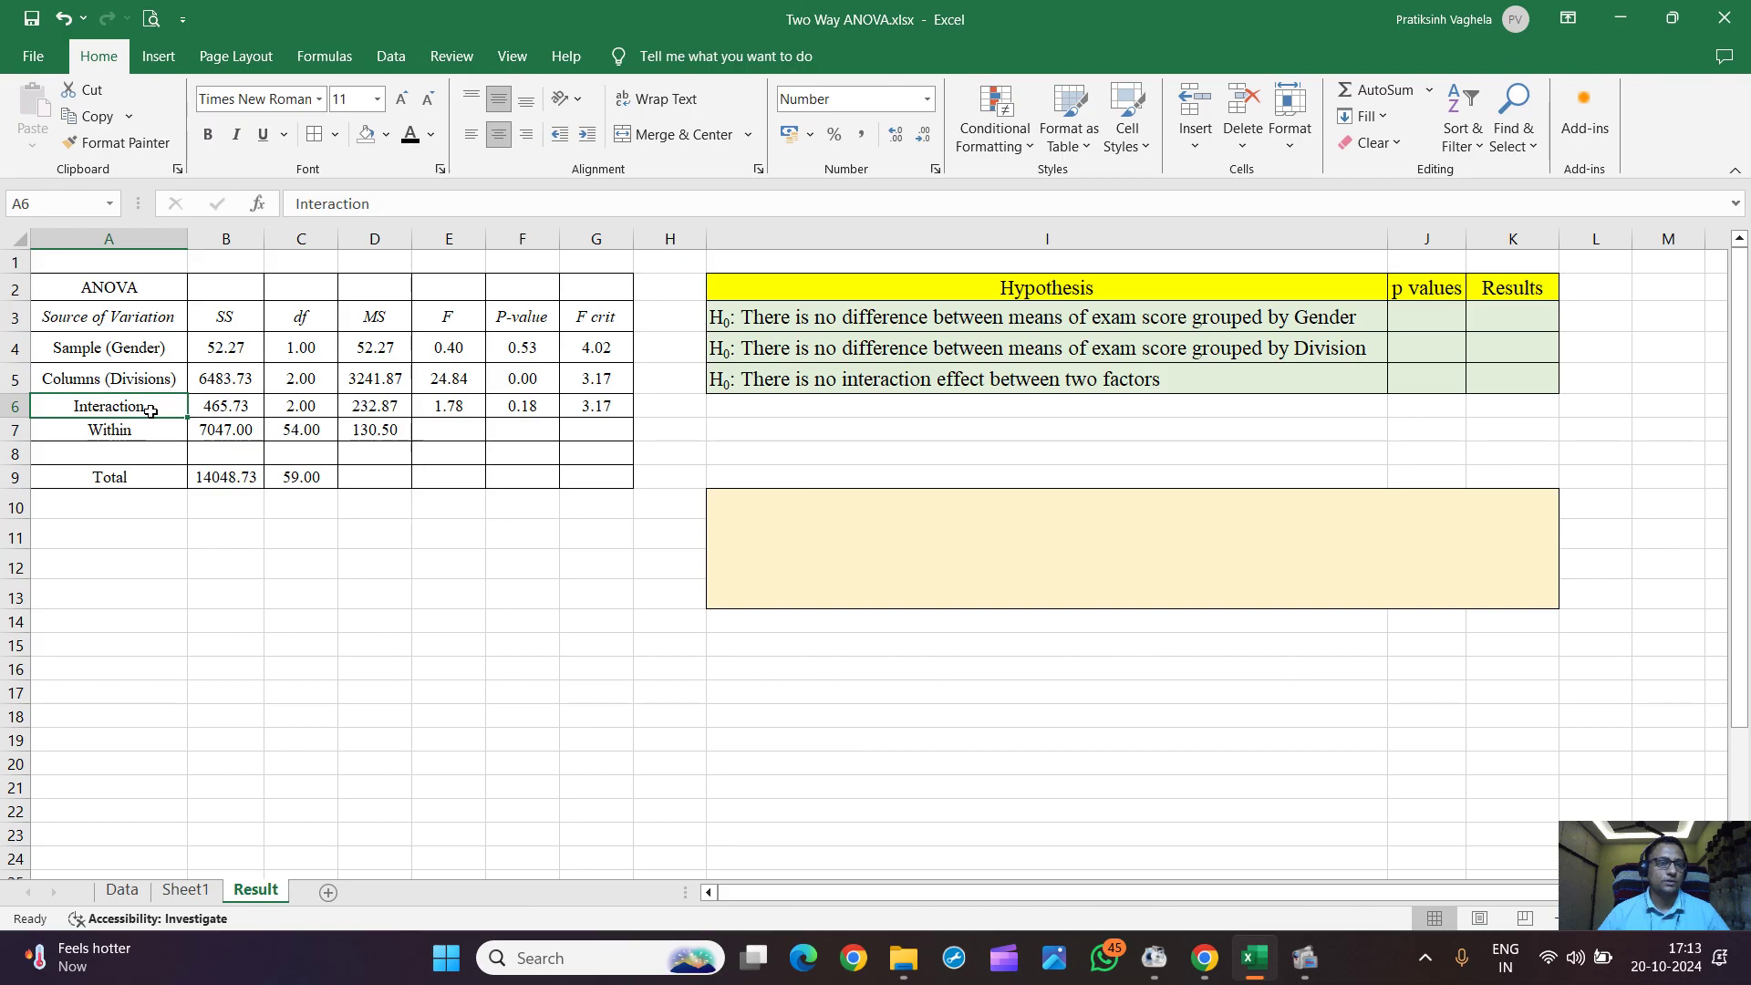
left_click_drag(517, 316, 535, 407)
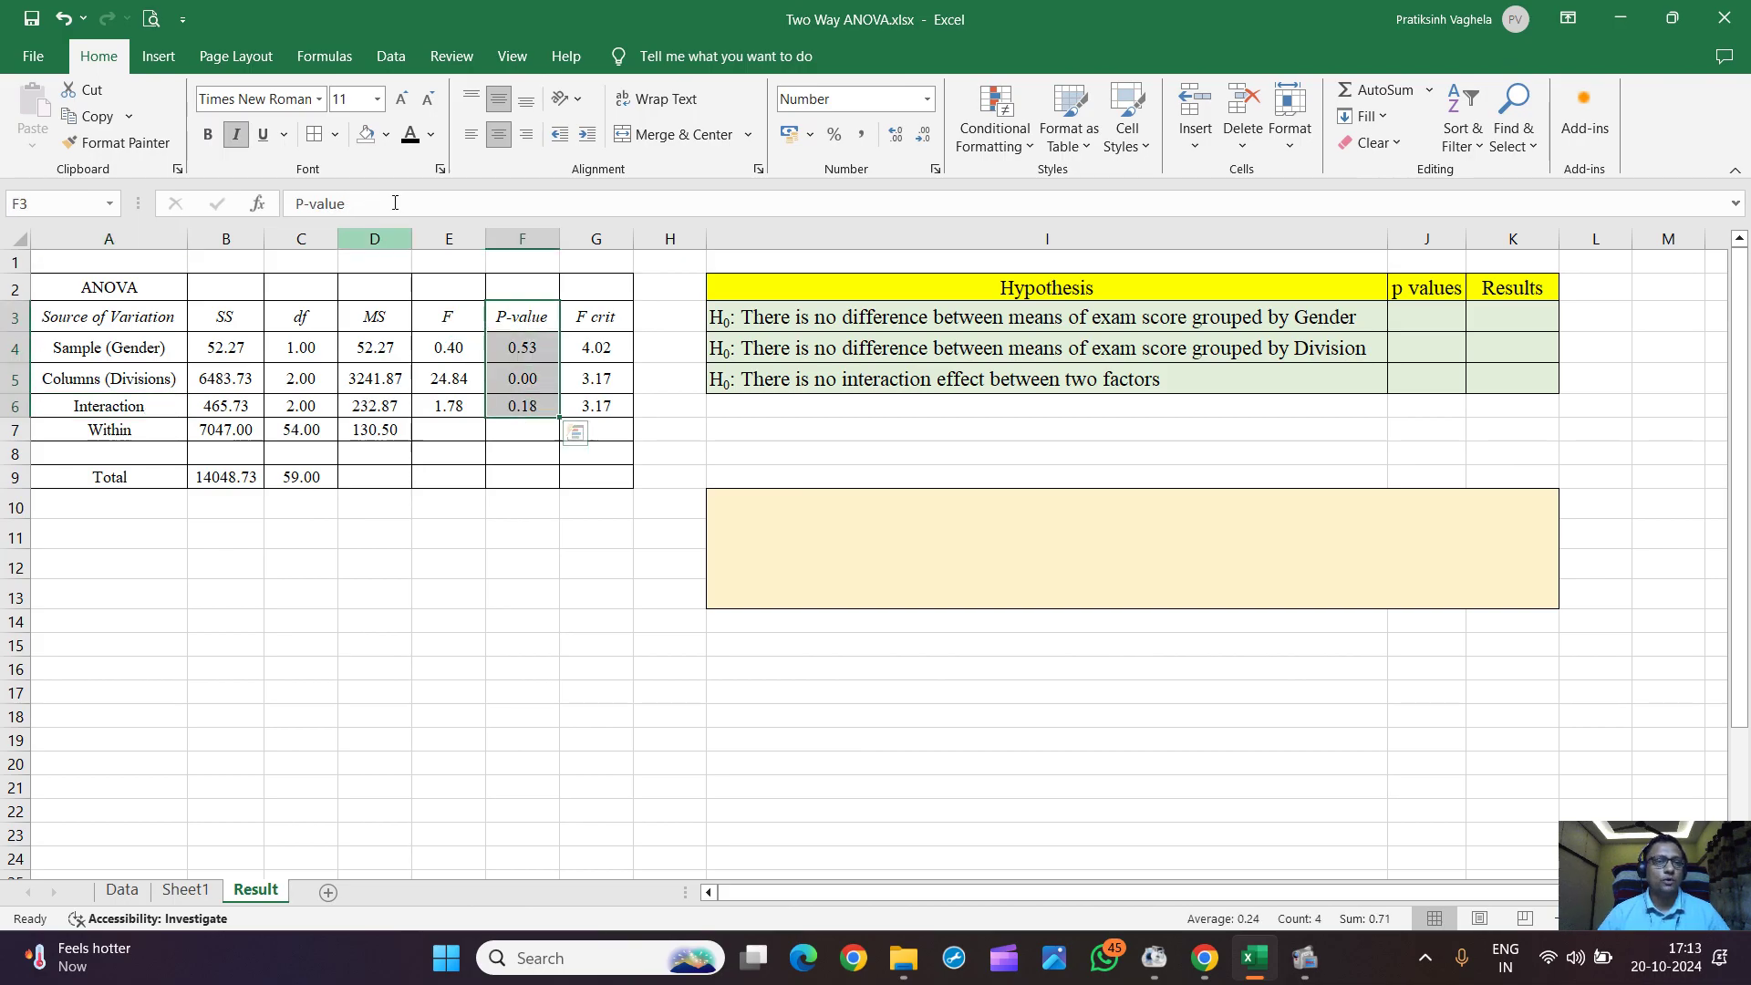
- Give the P-value header and its values 0.53, 0.00, 0.18 a light fill
left_click(386, 134)
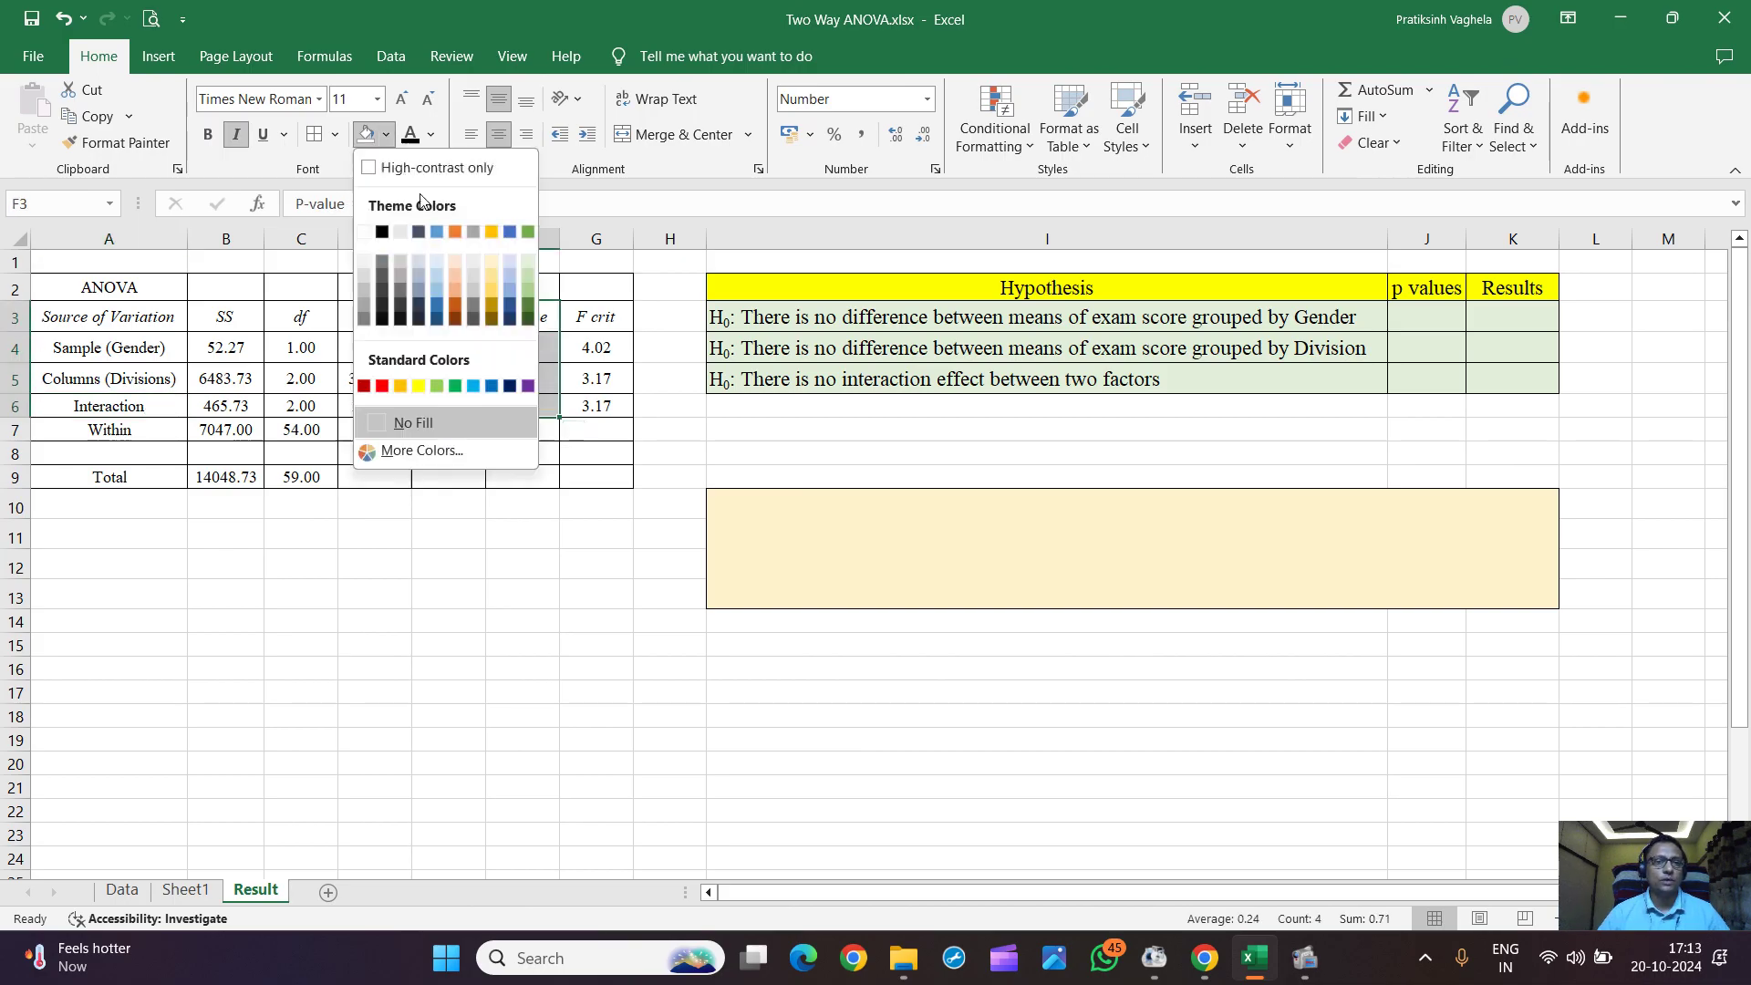
left_click(490, 259)
left_click(534, 492)
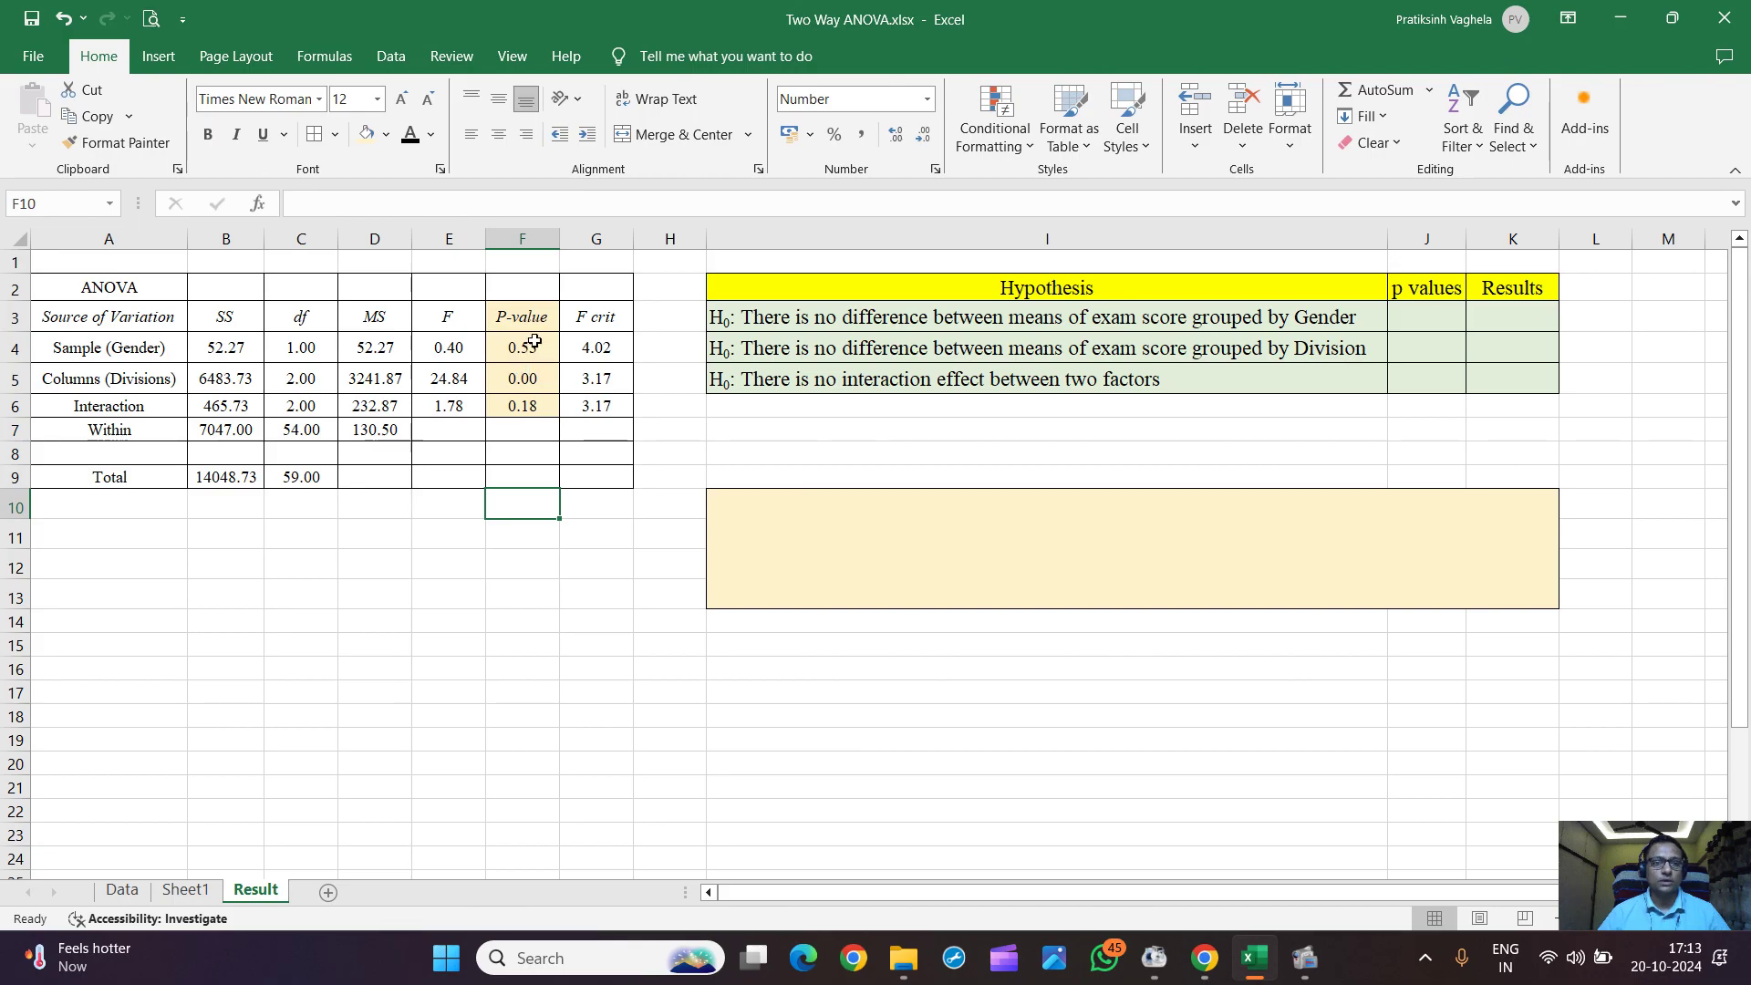
left_click(534, 345)
left_click(524, 403)
left_click(535, 350)
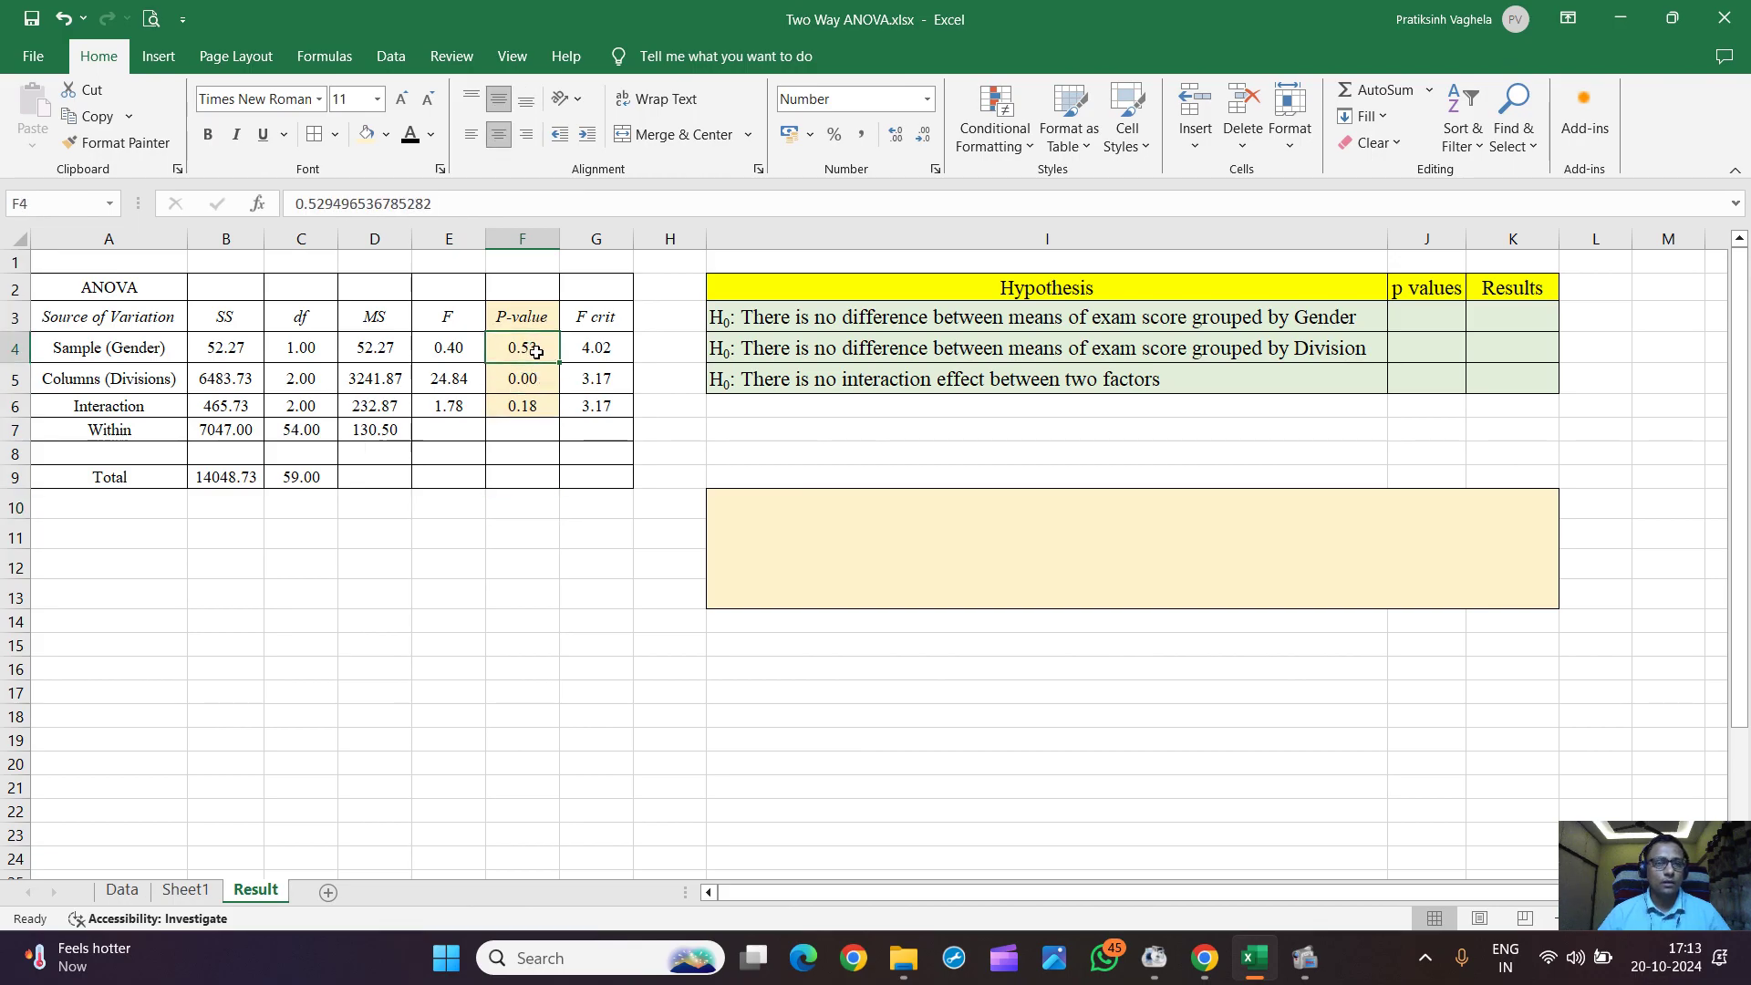
left_click(1446, 314)
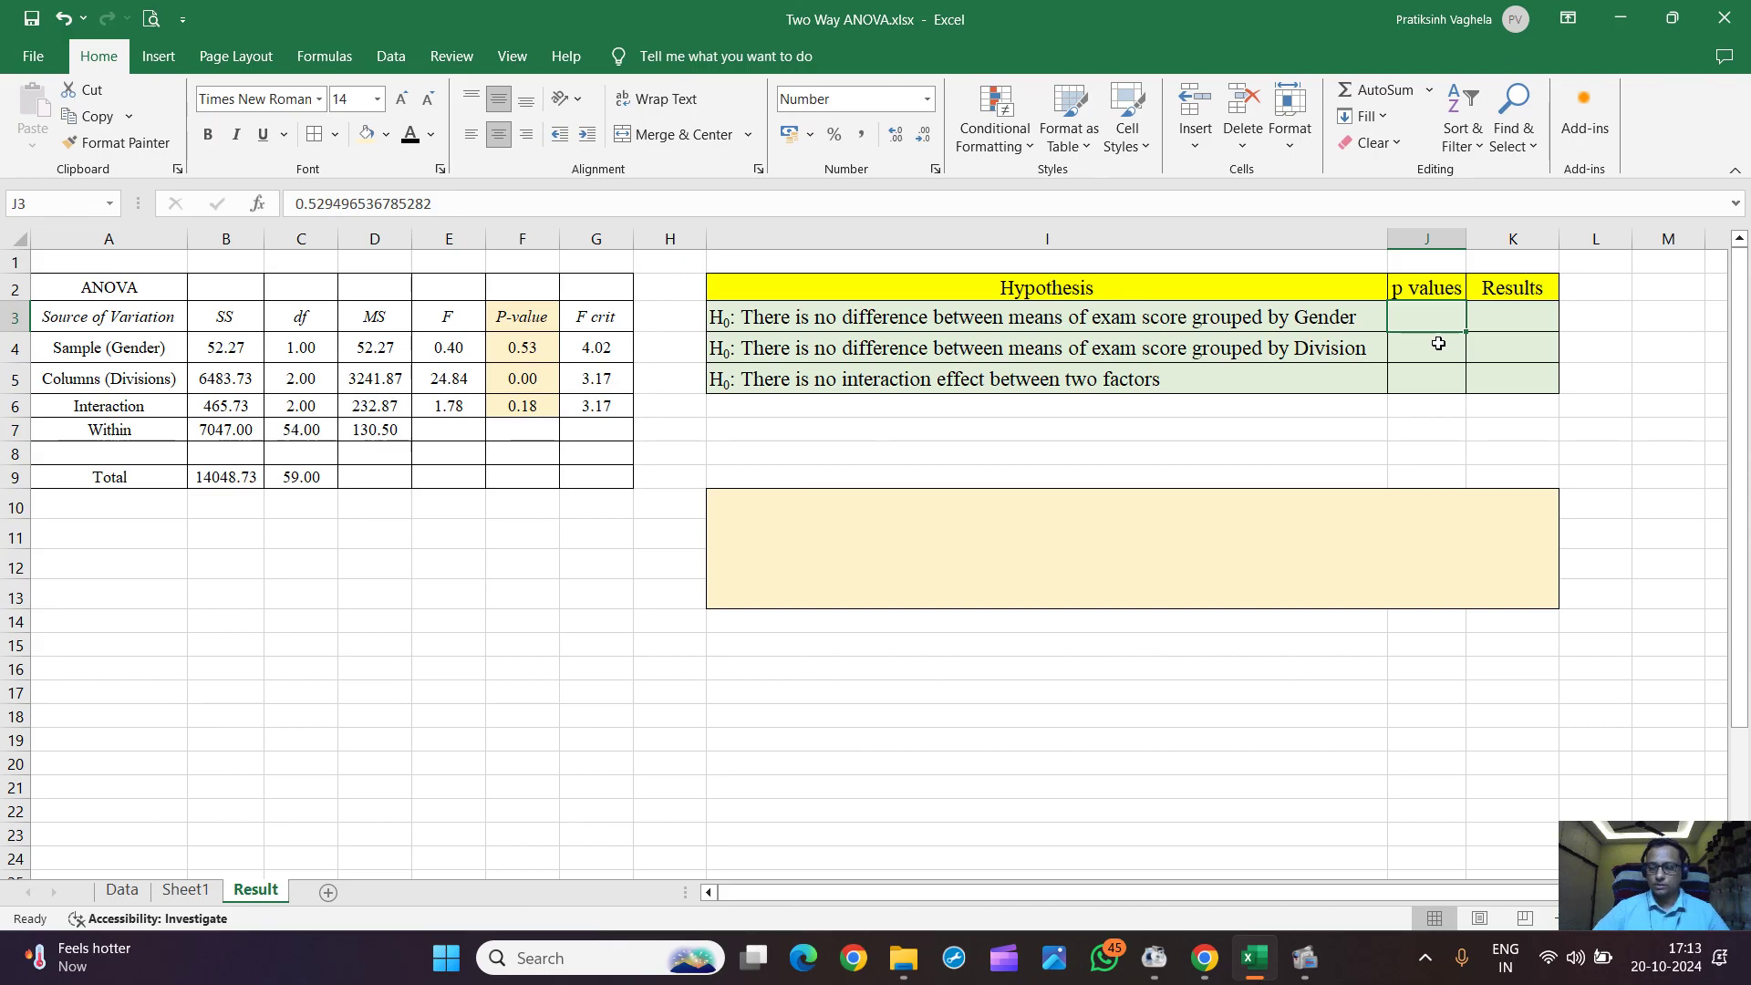
- Enter 0.53 for Gender and show the p values 0.53, 0.00, 0.18 in dark font
type("0.53")
left_click(1440, 317)
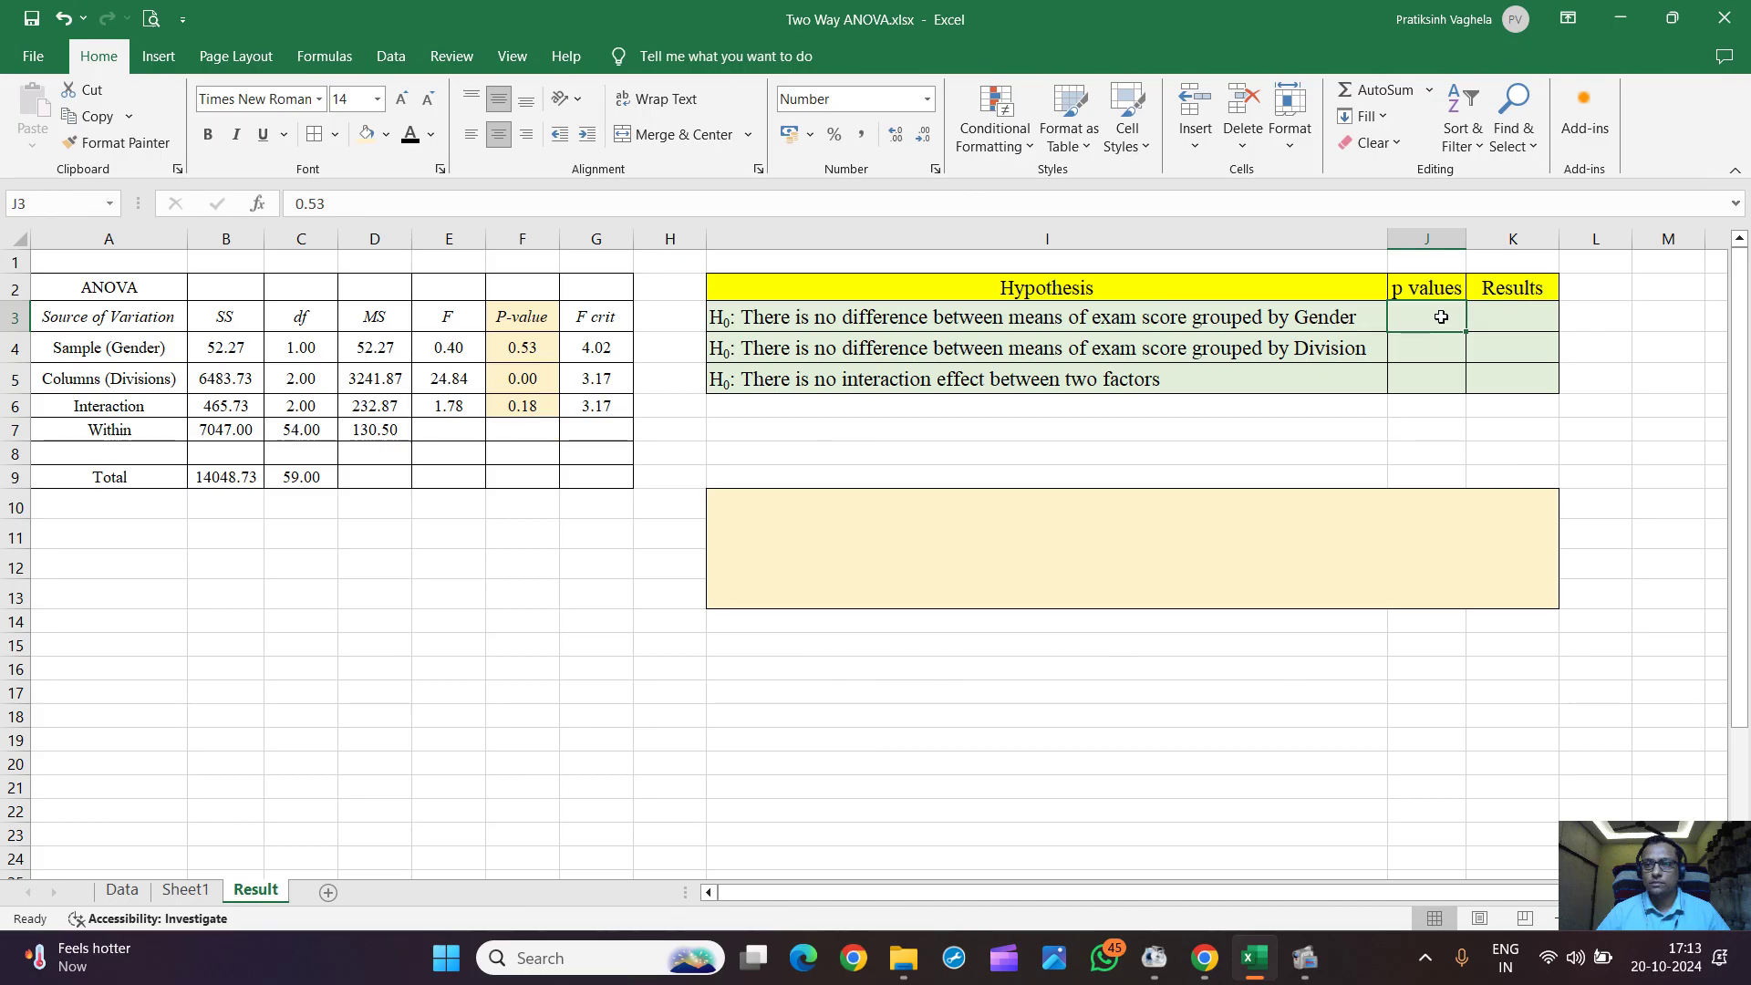
left_click_drag(1441, 316, 1427, 378)
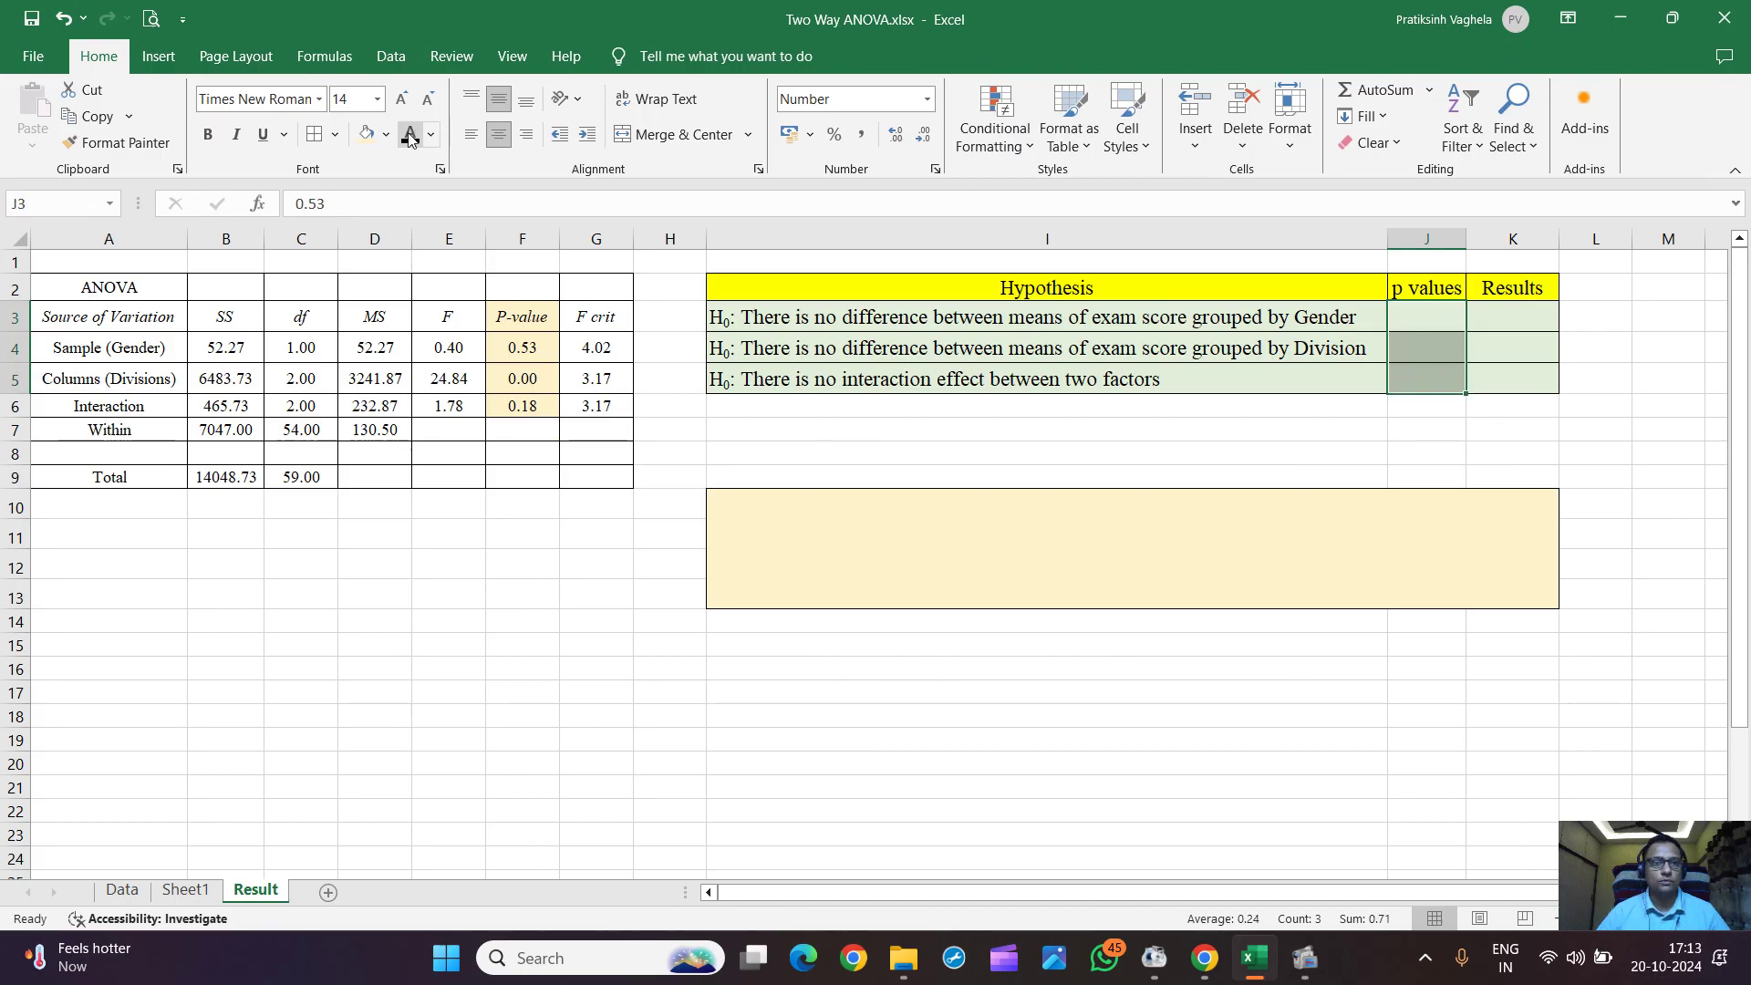
left_click(1410, 321)
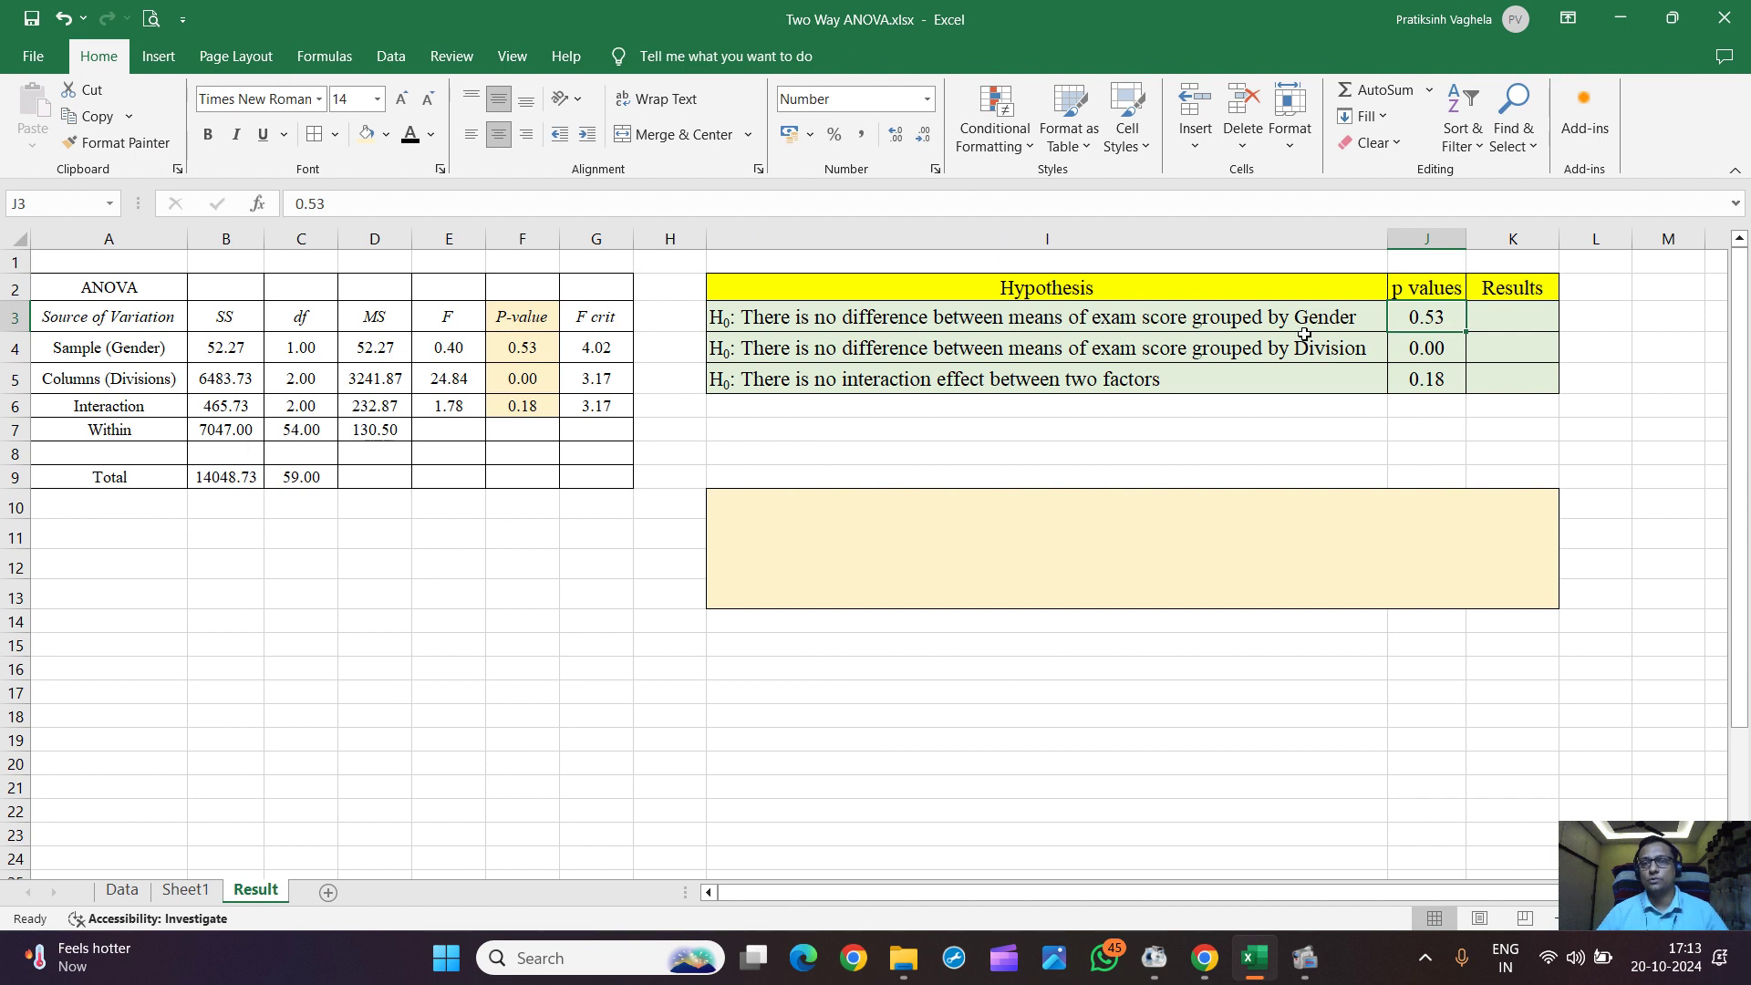
left_click(1497, 320)
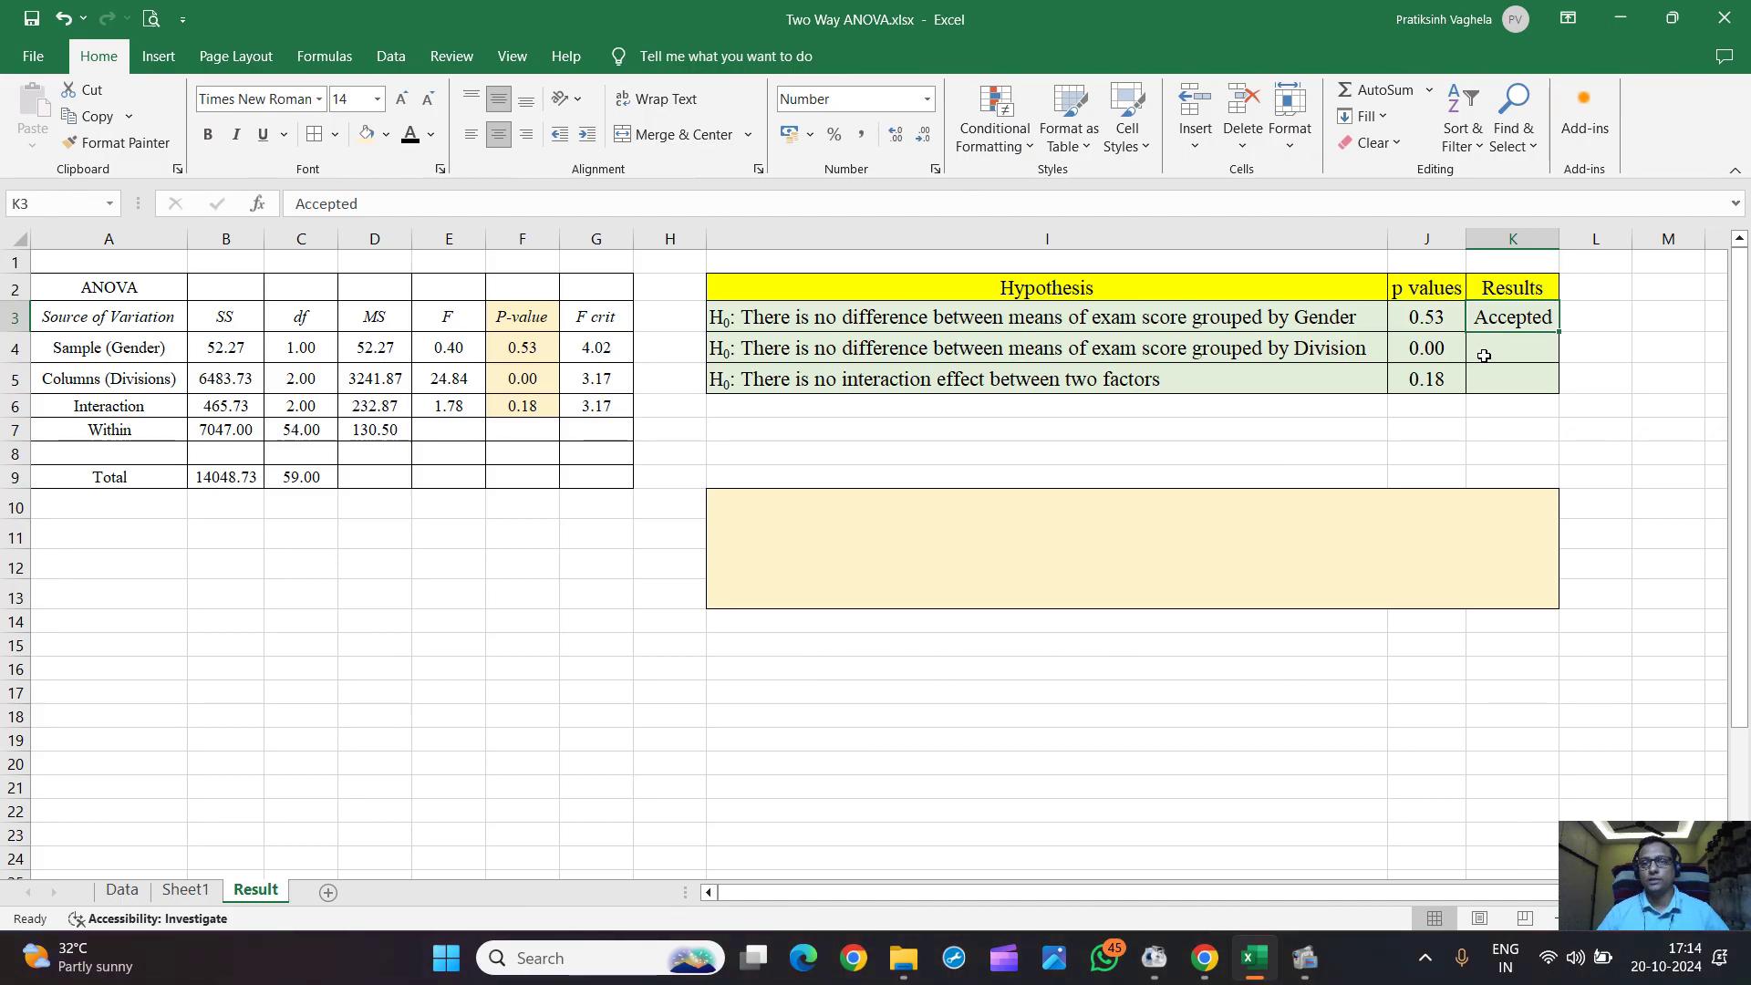
- Mark Division Rejected and the interaction hypothesis (p 0.18) Accepted in the Results column
left_click(1484, 356)
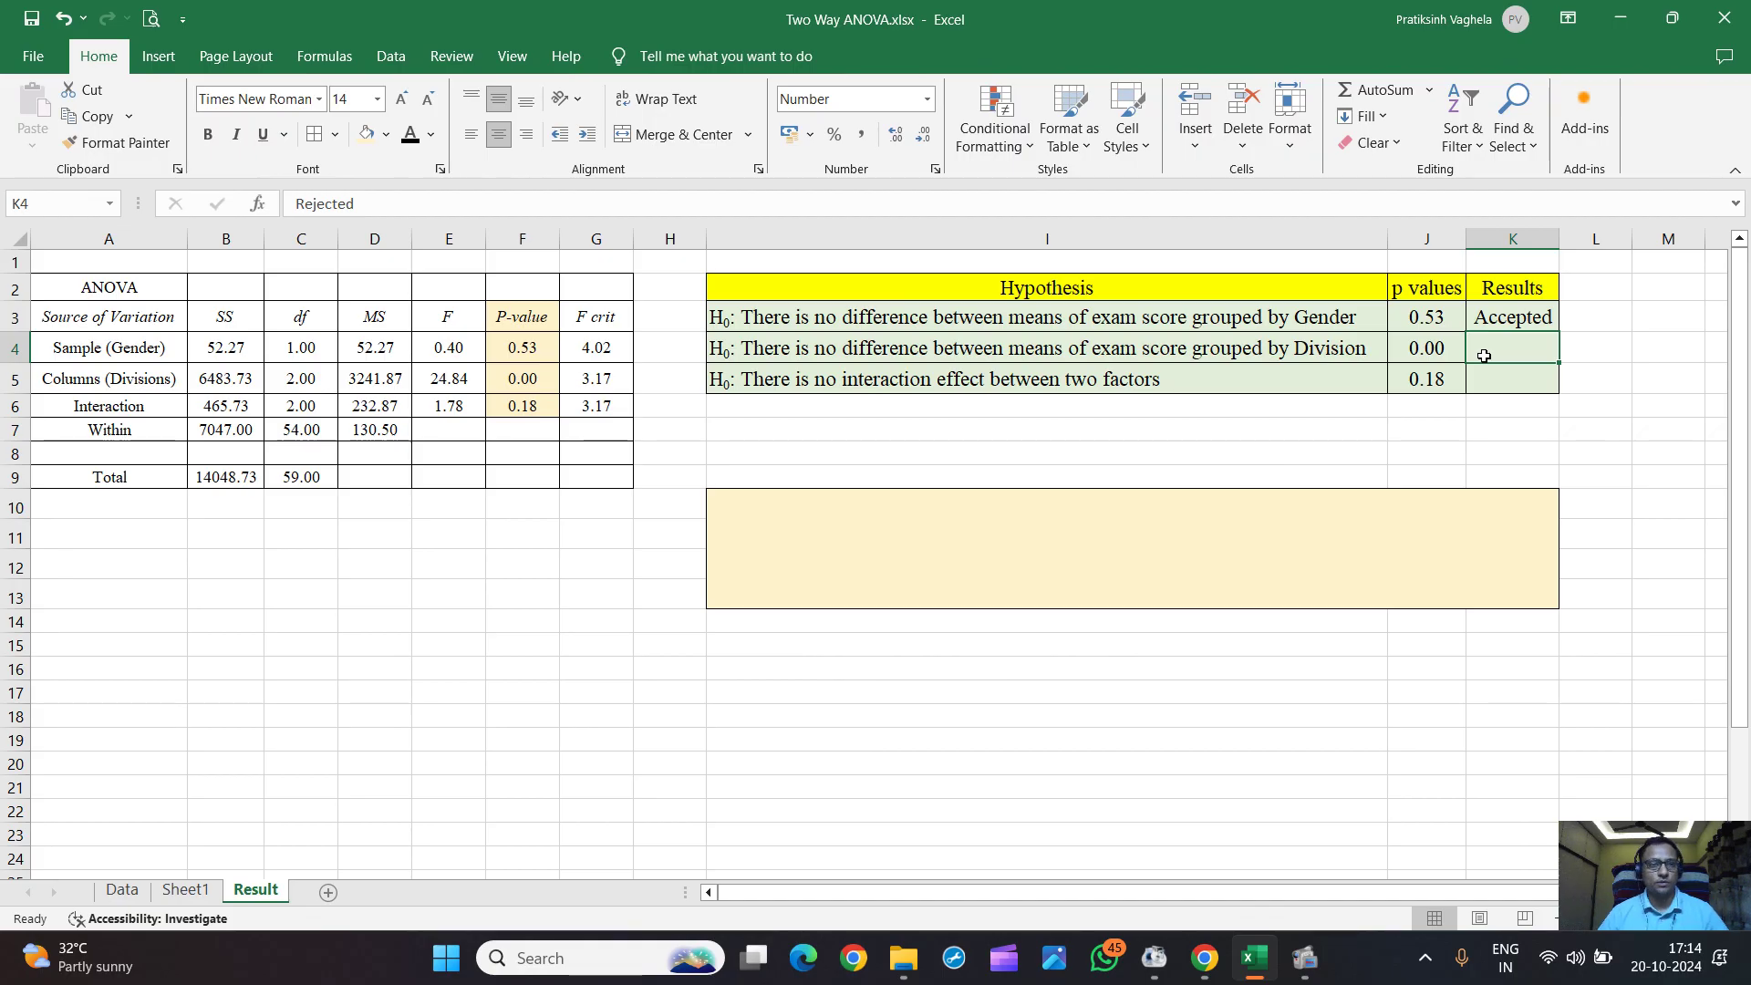
left_click(411, 137)
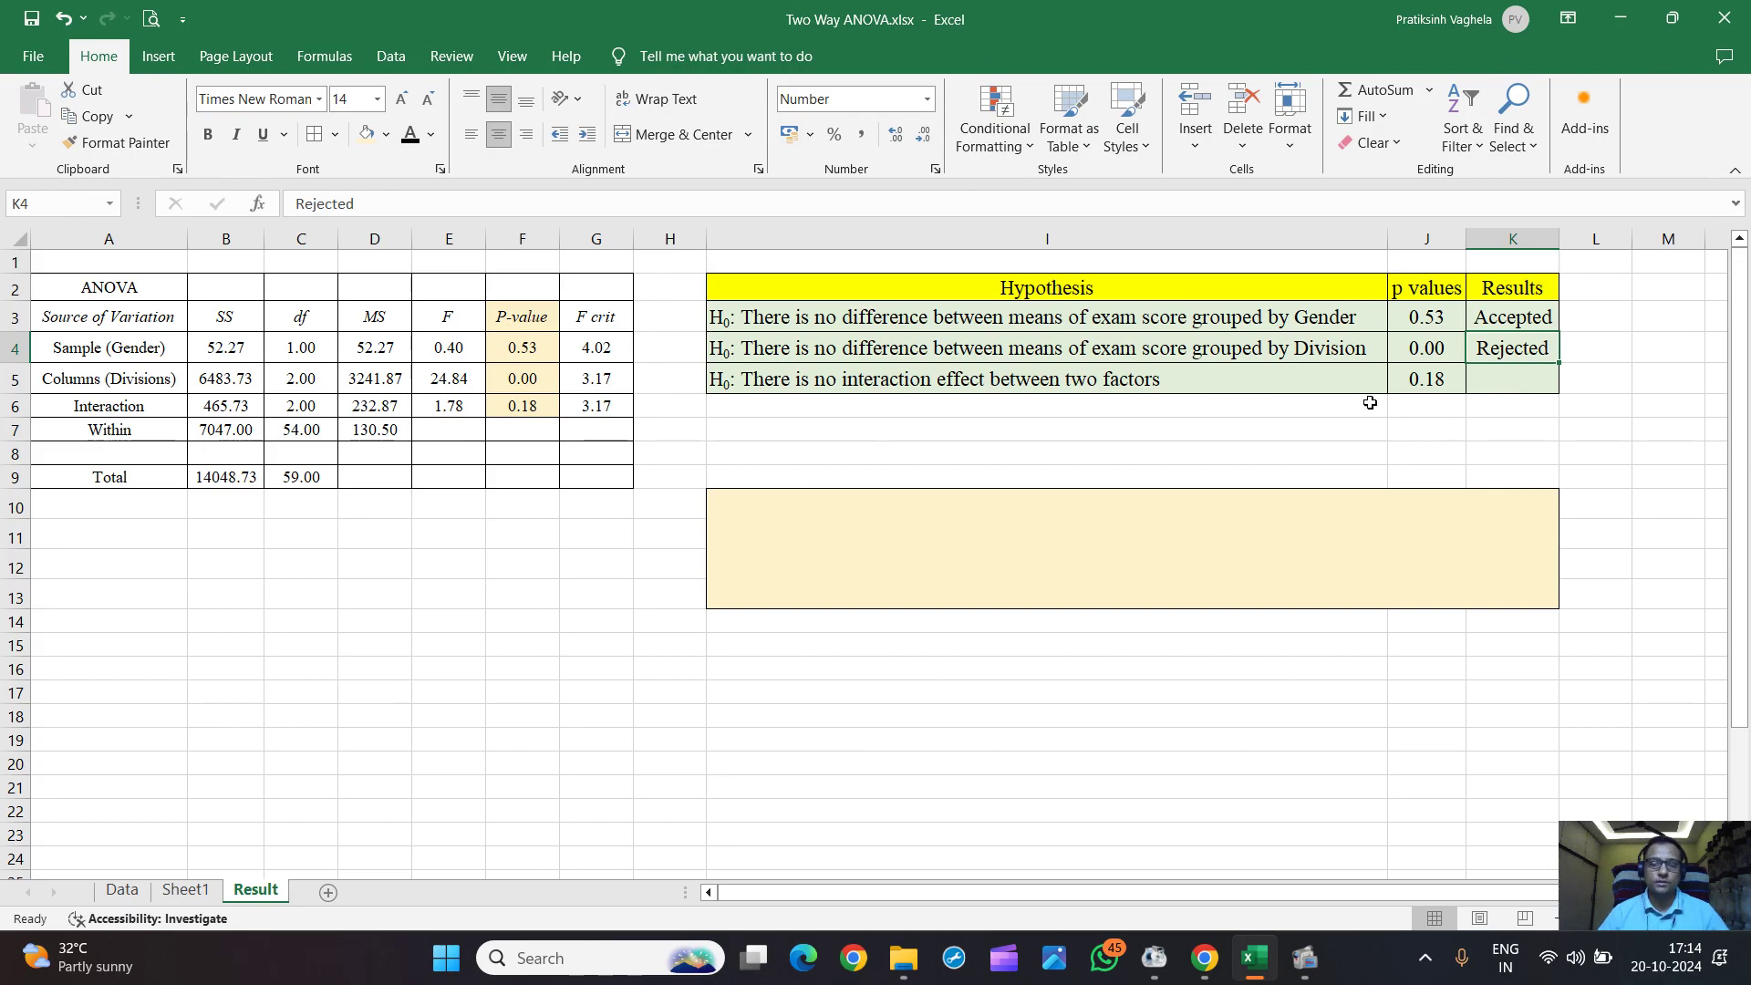
left_click(1538, 389)
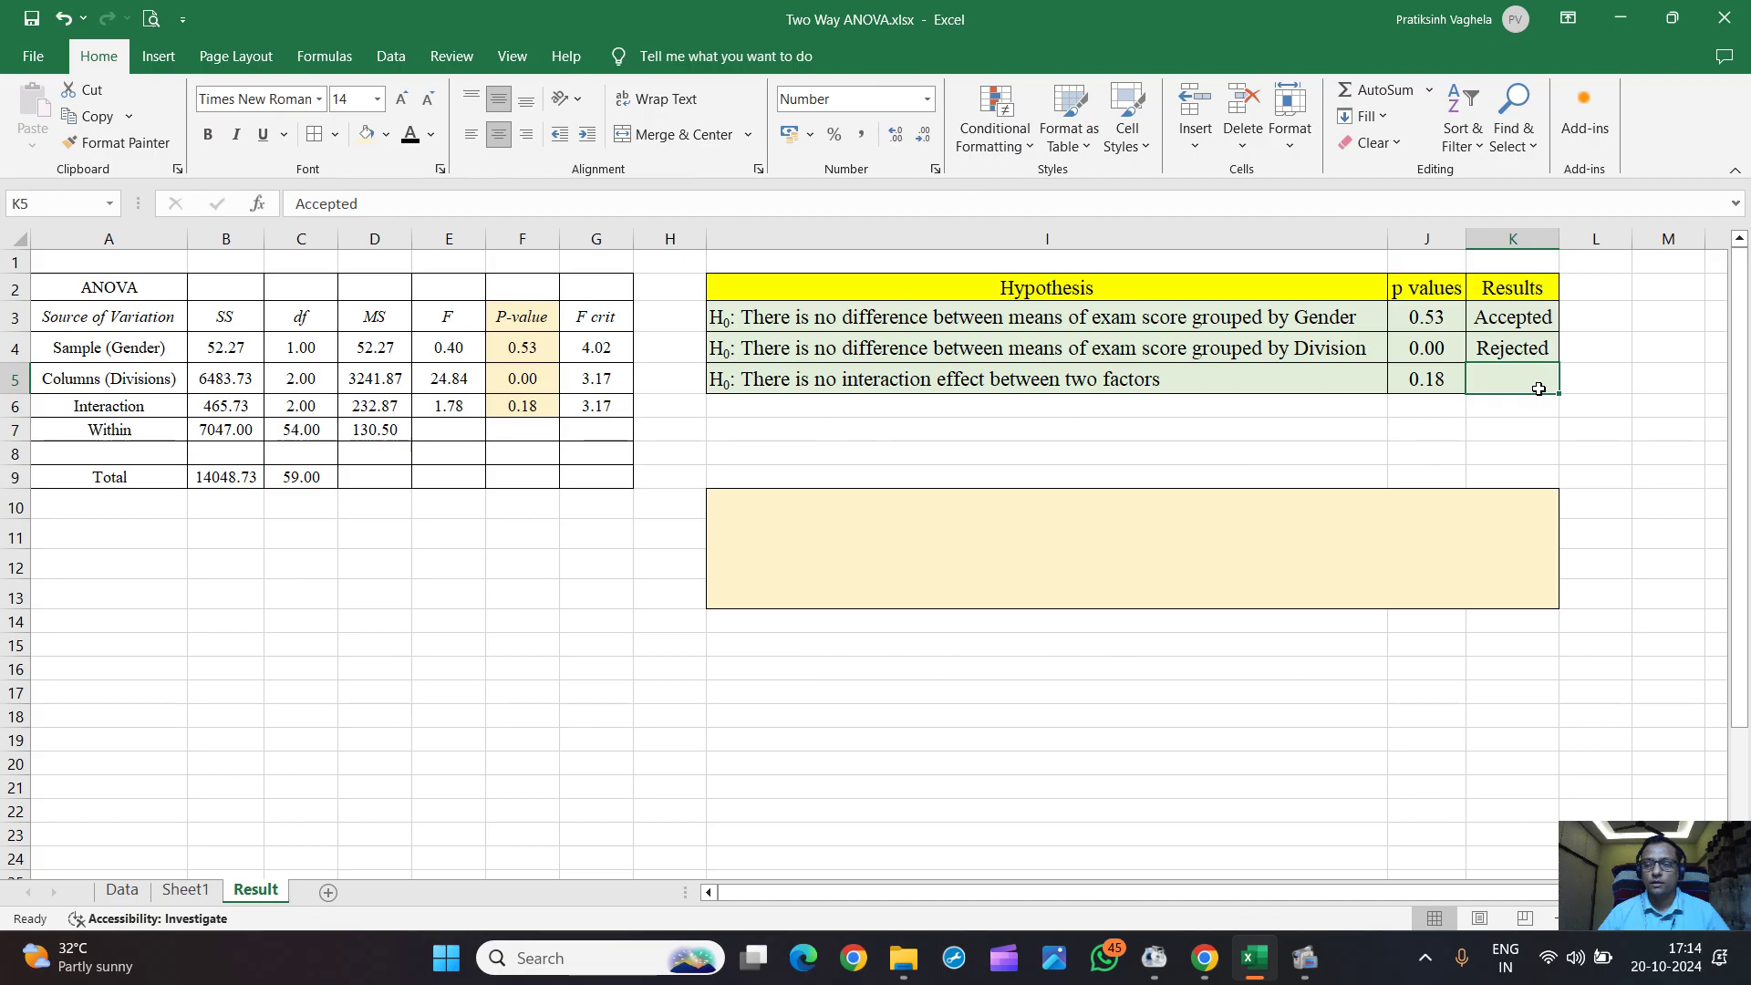
left_click(1437, 389)
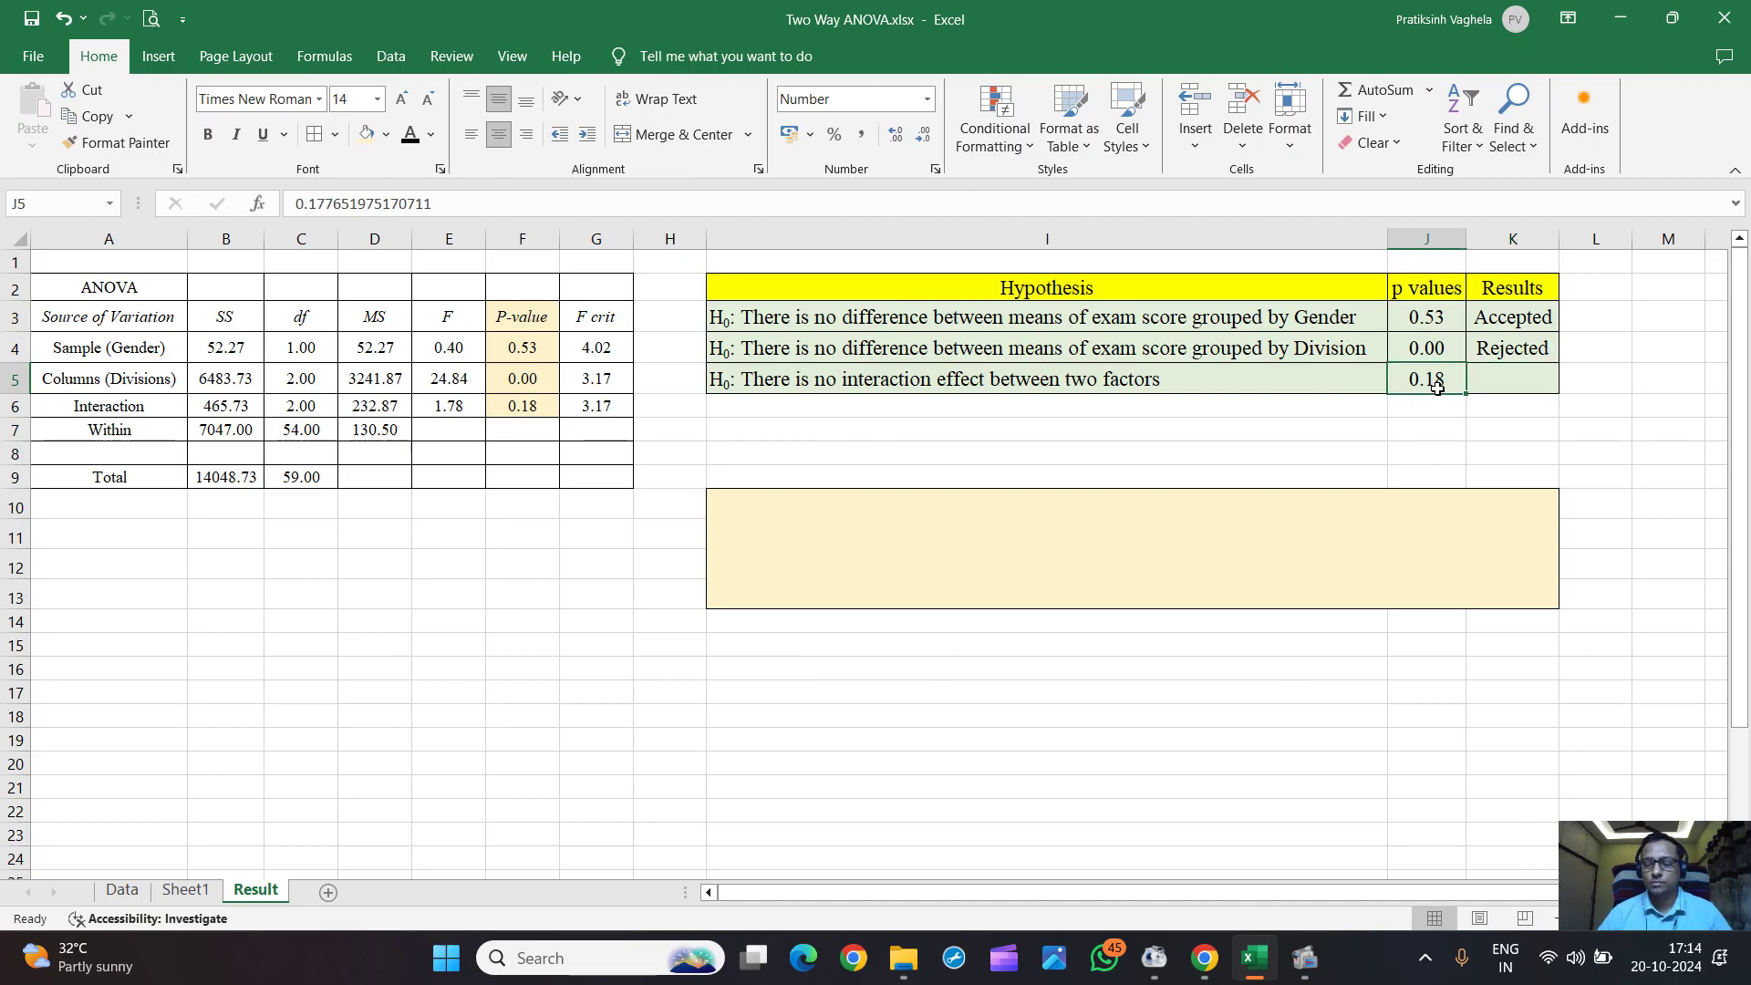
left_click(1501, 380)
type("Accepted")
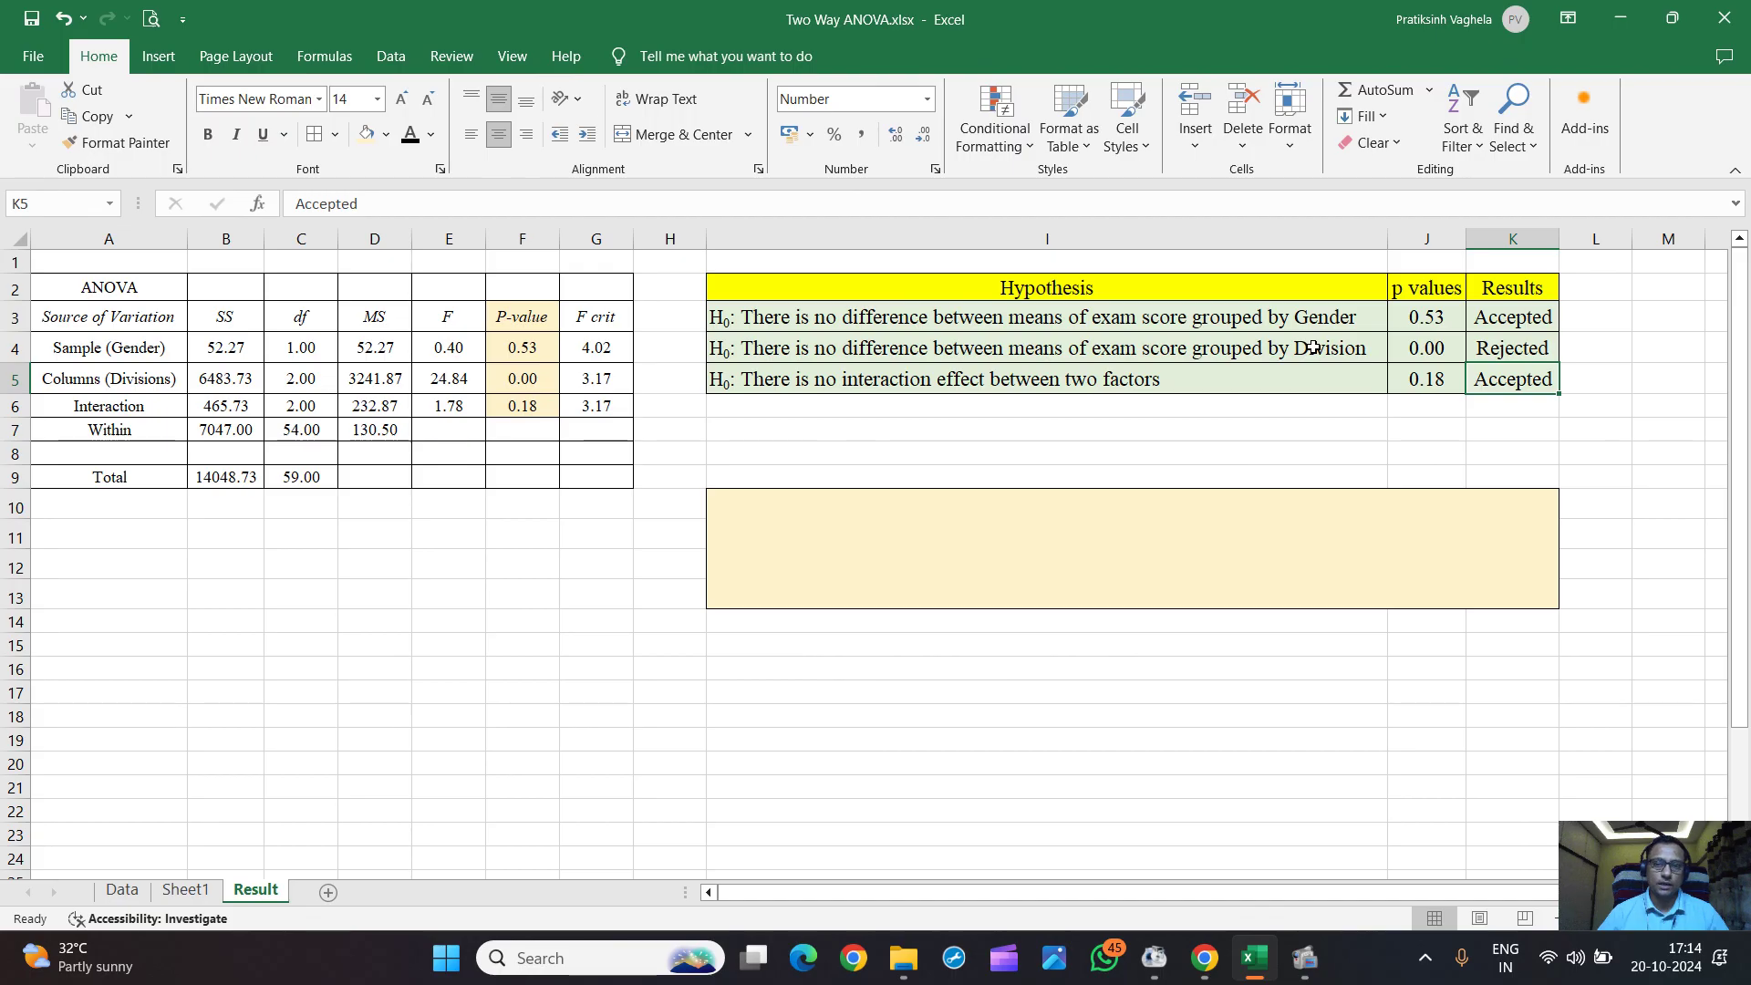
- Set the conclusion box I10:K13 to black font so the bold Conclusion text appears
left_click(1242, 552)
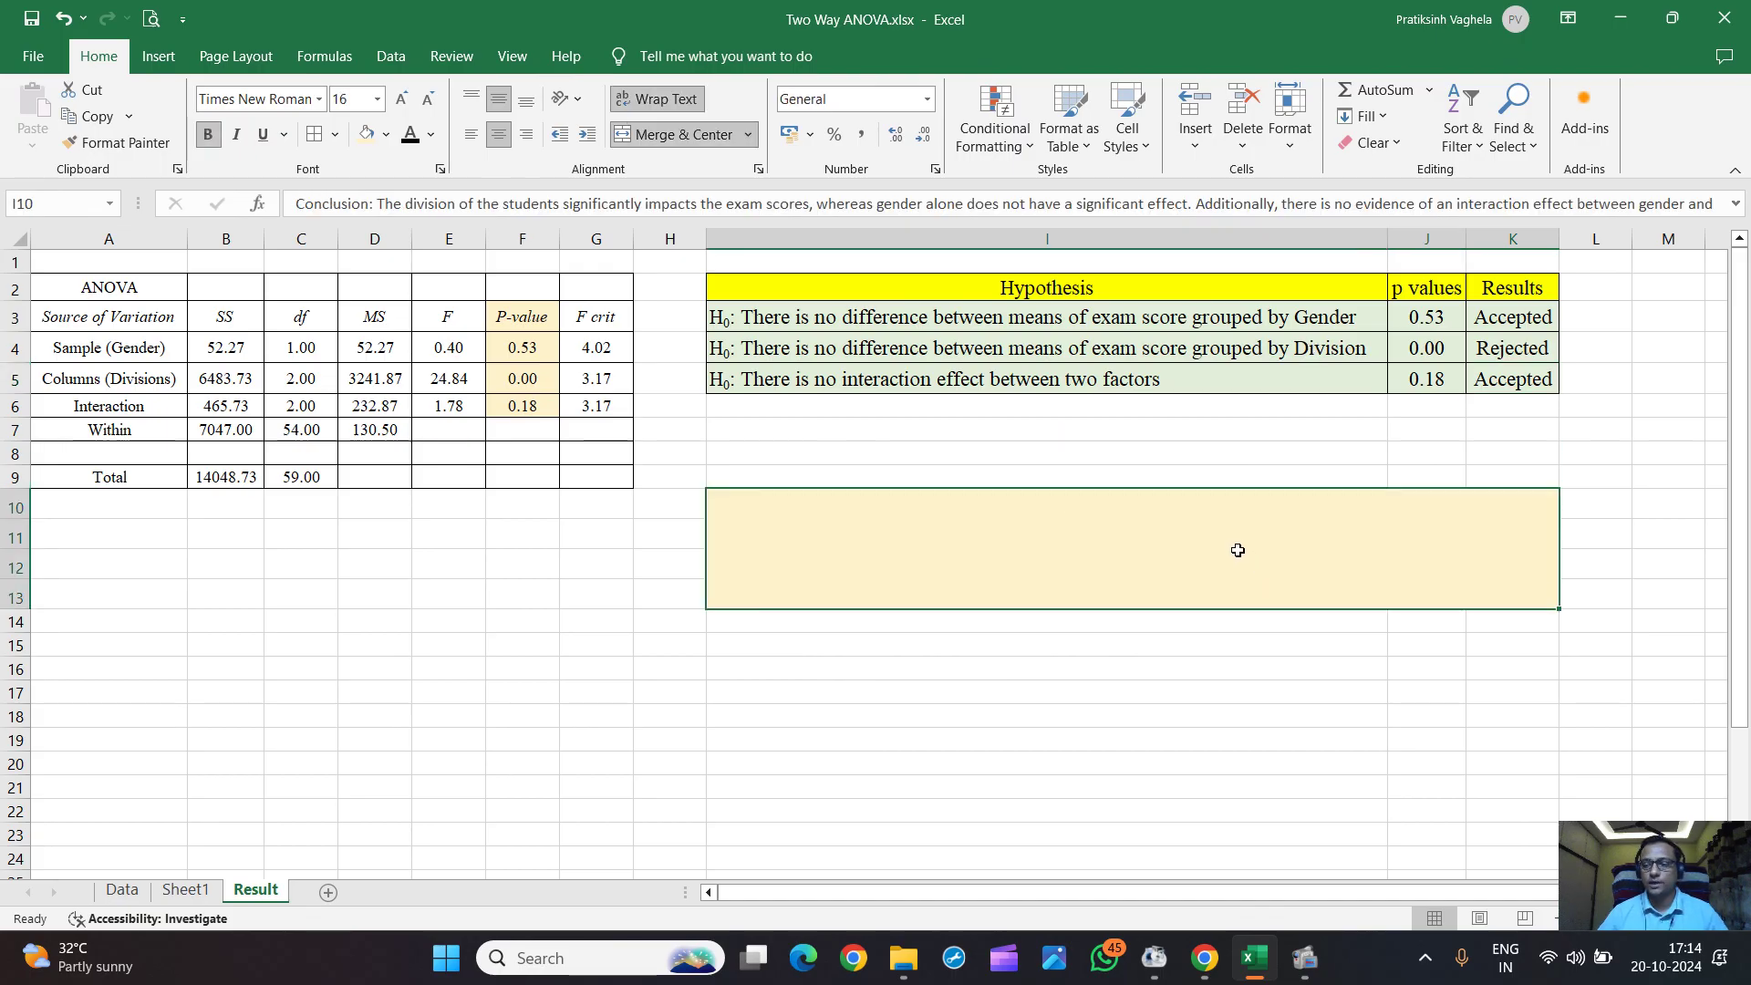
left_click(410, 134)
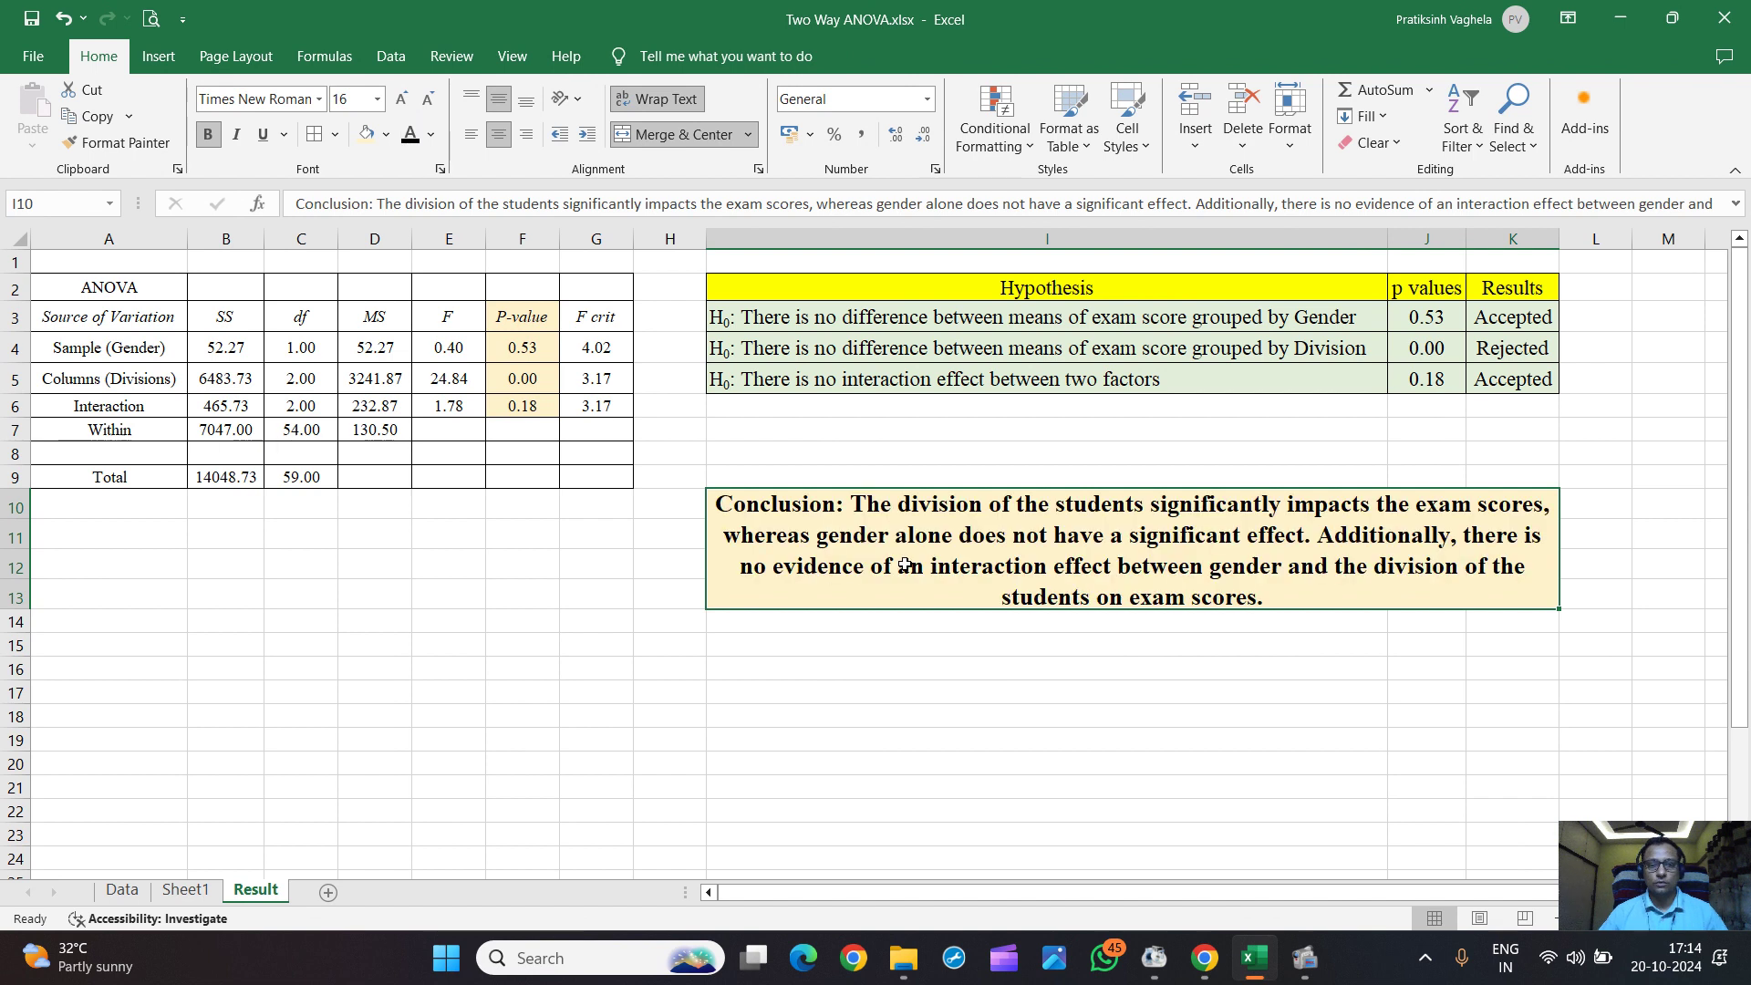